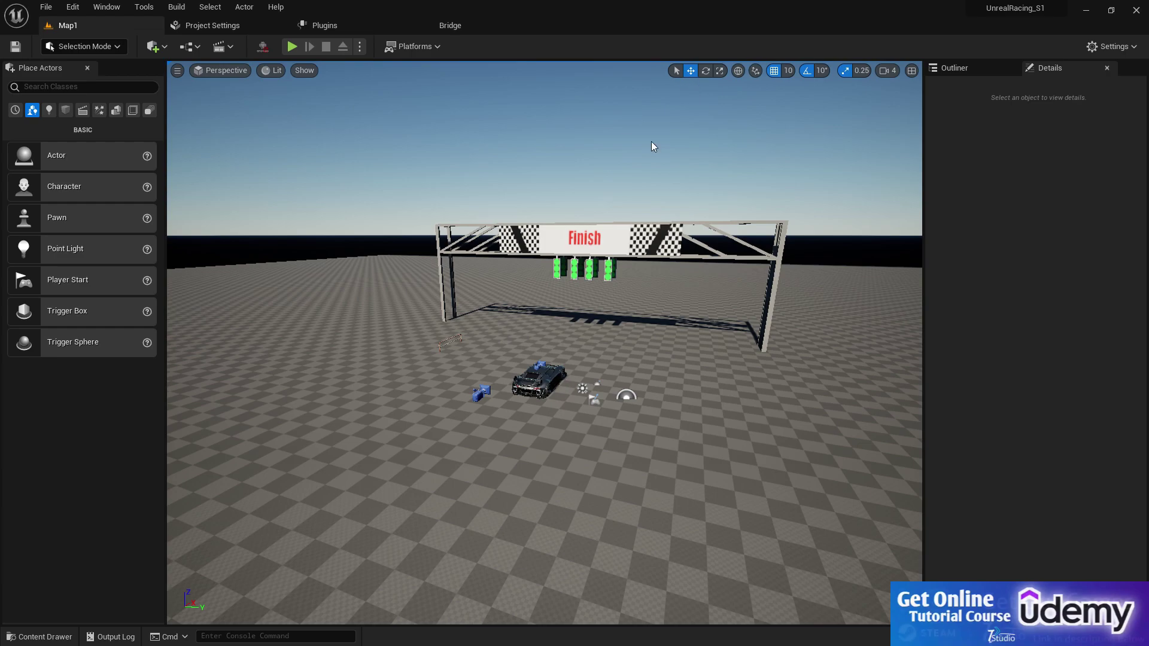
# - Select the modular safety rail standing near the finish gate and open its static mesh for editing
pyautogui.press('s')
pyautogui.moveTo(650, 268); pyautogui.dragTo(563, 251, button='right')
pyautogui.press('d')
pyautogui.click(650, 287)
pyautogui.press('w')
pyautogui.press('w')
pyautogui.click(649, 275)
pyautogui.press('w')
pyautogui.press('w')
pyautogui.click(497, 236)
pyautogui.press('a')
pyautogui.press('s')
pyautogui.moveTo(431, 263); pyautogui.dragTo(407, 267, button='right')
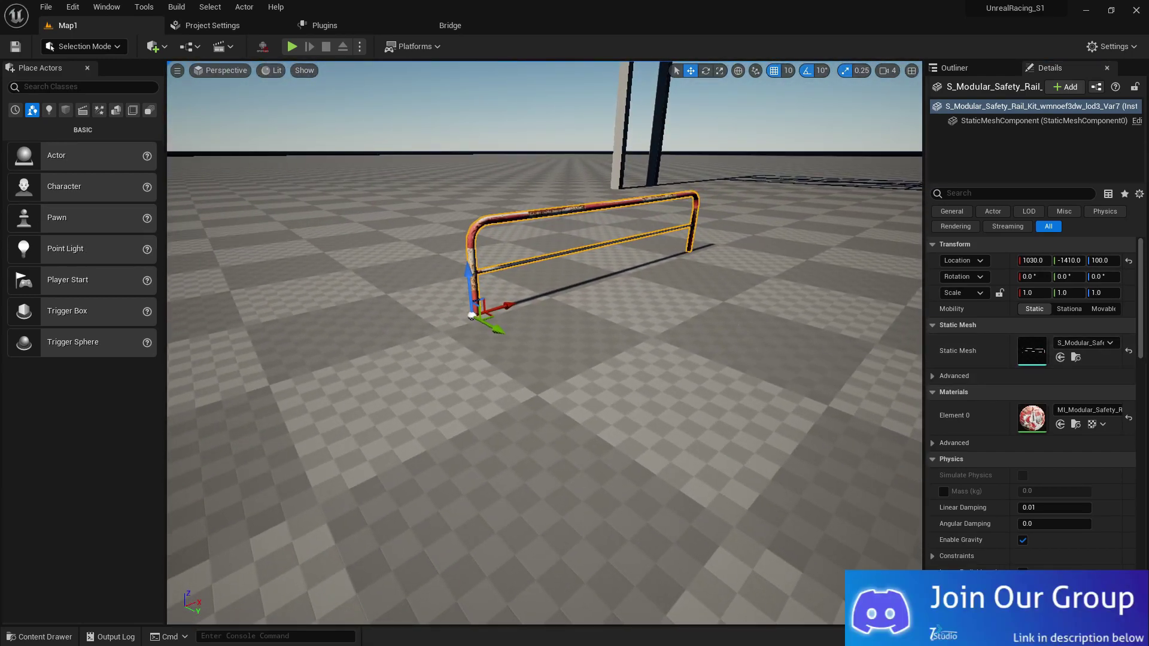
pyautogui.moveTo(0, 138); pyautogui.dragTo(571, 168)
pyautogui.click(998, 166)
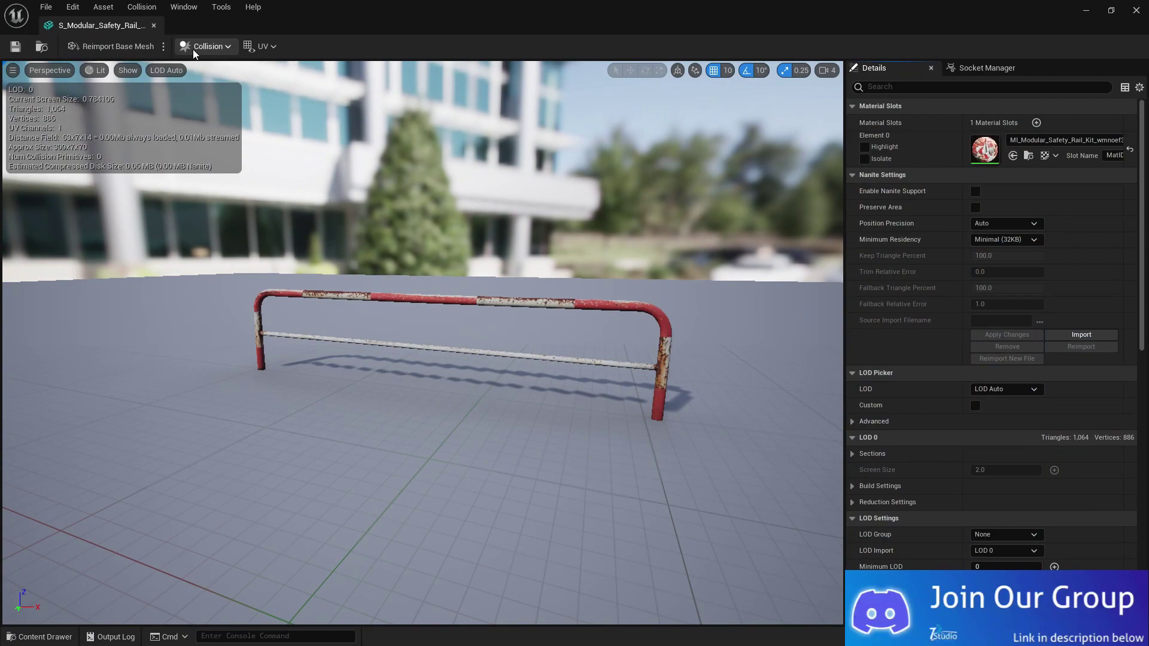
# - Add a box simplified collision to the safety rail mesh, save the asset and return to the map
pyautogui.click(205, 46)
pyautogui.click(419, 251)
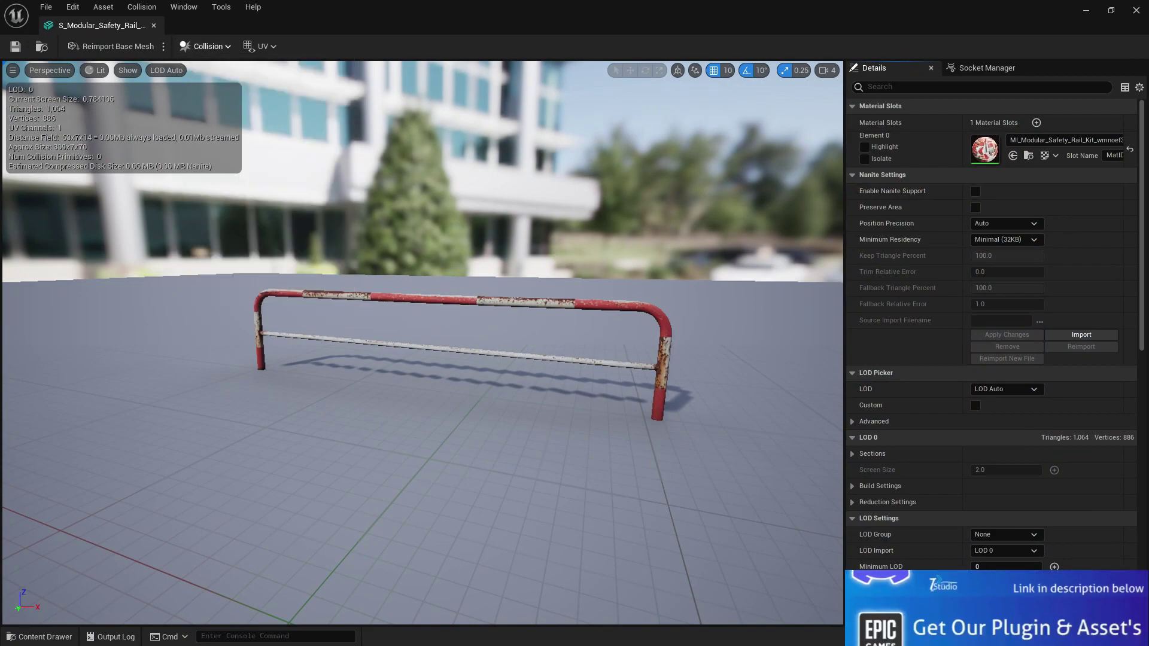
pyautogui.keyDown('alt'); pyautogui.moveTo(419, 251); pyautogui.dragTo(240, 258); pyautogui.keyUp('alt')
pyautogui.click(205, 47)
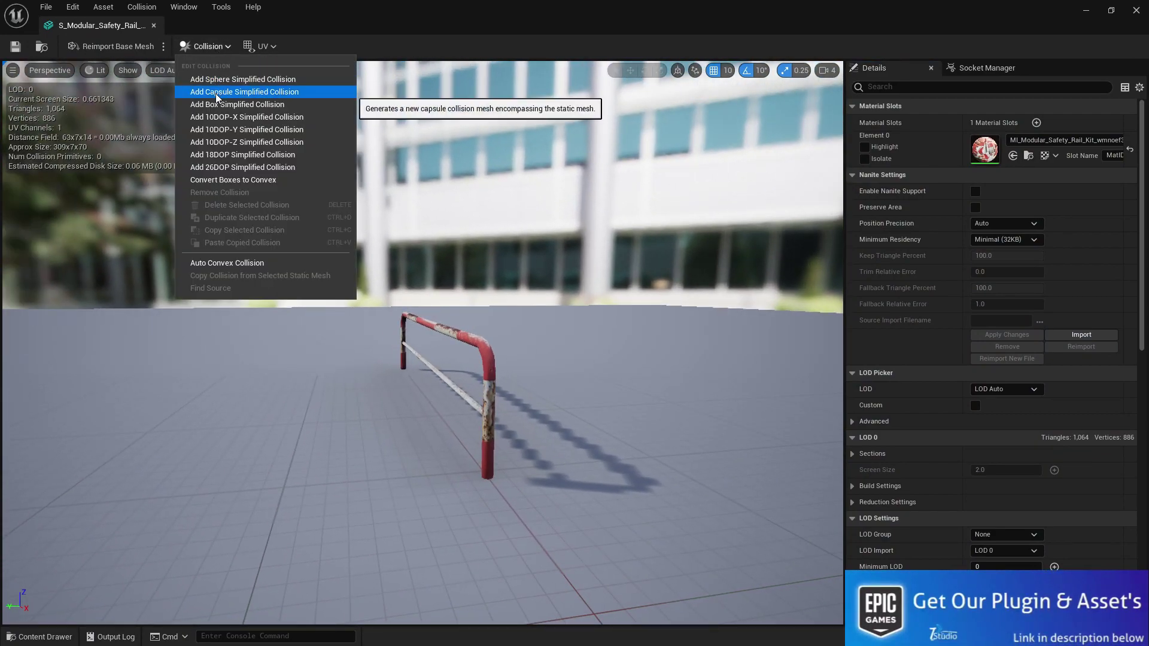
pyautogui.click(235, 105)
pyautogui.moveTo(482, 273); pyautogui.dragTo(419, 272)
pyautogui.click(15, 46)
pyautogui.click(153, 25)
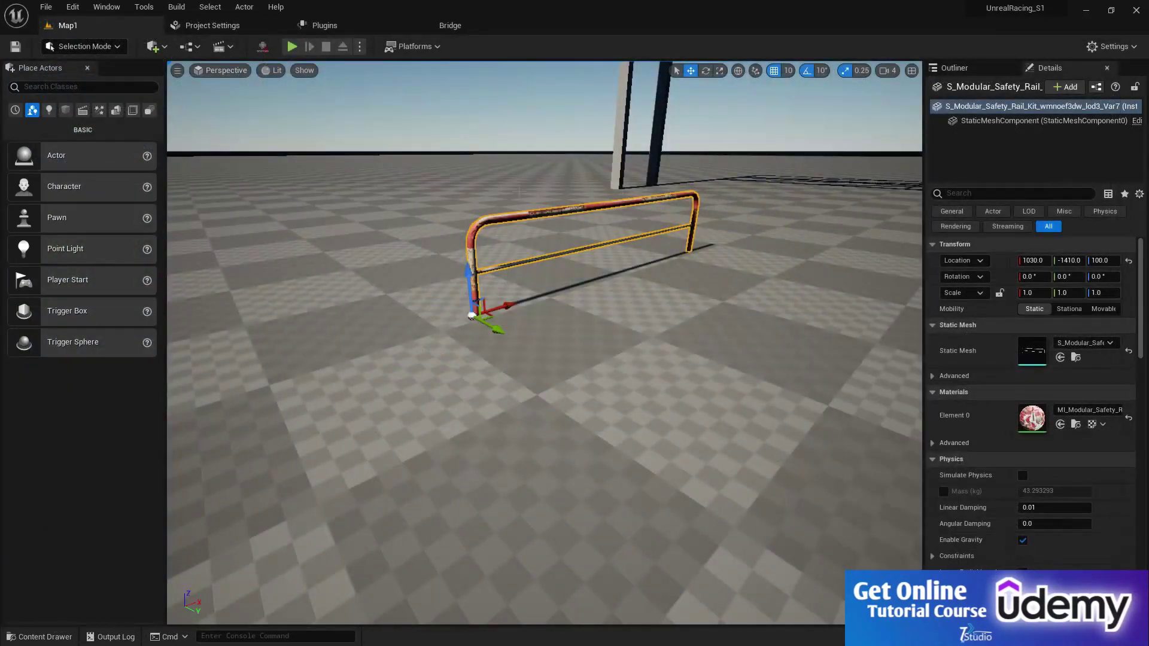
# - Delete the safety rail and the finish gate with its traffic lights from the level
pyautogui.moveTo(544, 342); pyautogui.dragTo(598, 275, button='right')
pyautogui.moveTo(519, 373); pyautogui.dragTo(519, 373, button='right')
pyautogui.press('s')
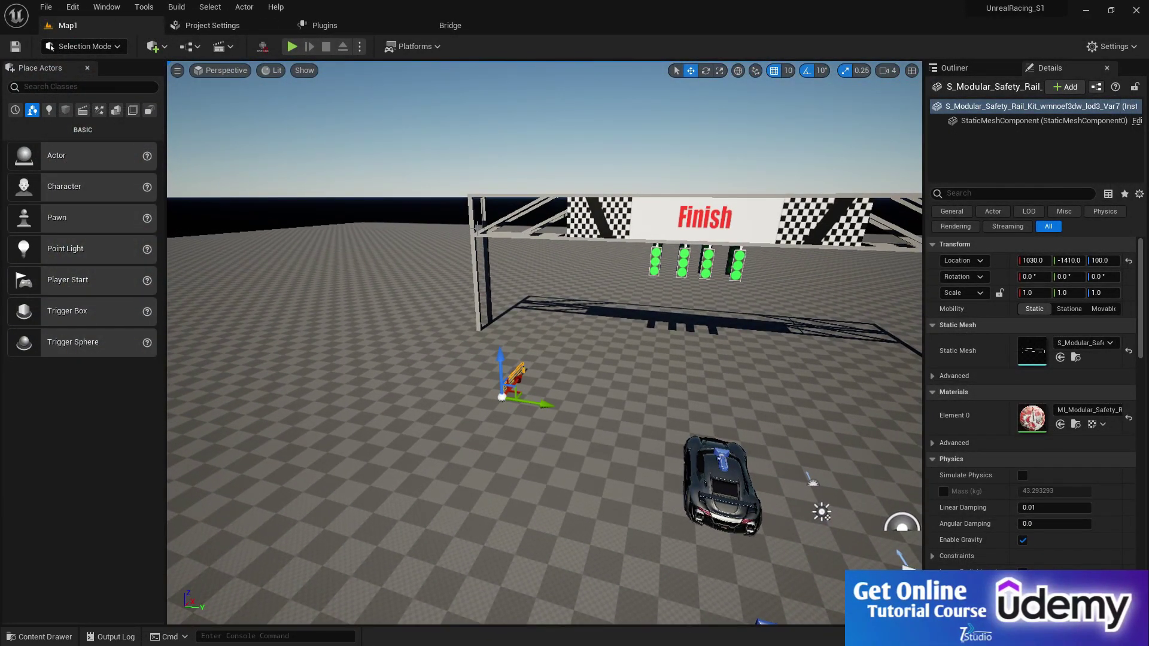
pyautogui.press('Delete')
pyautogui.click(478, 227)
pyautogui.press('Delete')
pyautogui.moveTo(478, 228); pyautogui.dragTo(275, 240, button='right')
# - Select the landscape and set the viewport camera speed to 6 to bring the whole terrain into view
pyautogui.click(478, 227)
pyautogui.press('s')
pyautogui.moveTo(478, 227); pyautogui.dragTo(359, 218, button='right')
pyautogui.press('s')
pyautogui.press('s')
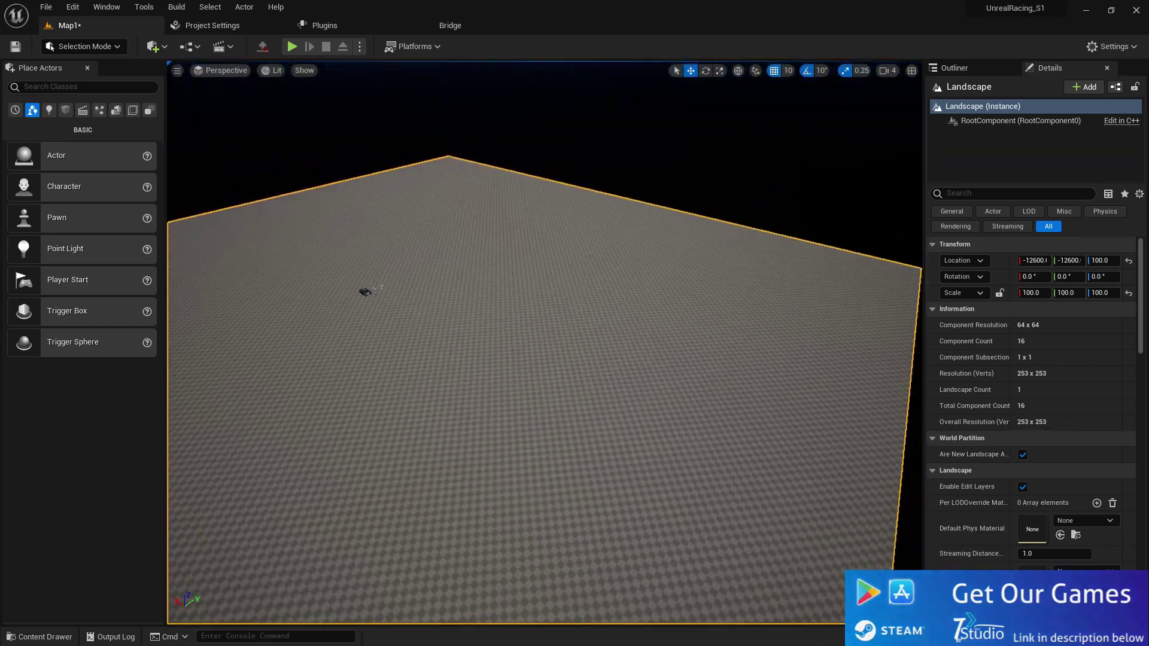
pyautogui.moveTo(554, 362); pyautogui.dragTo(762, 192, button='right')
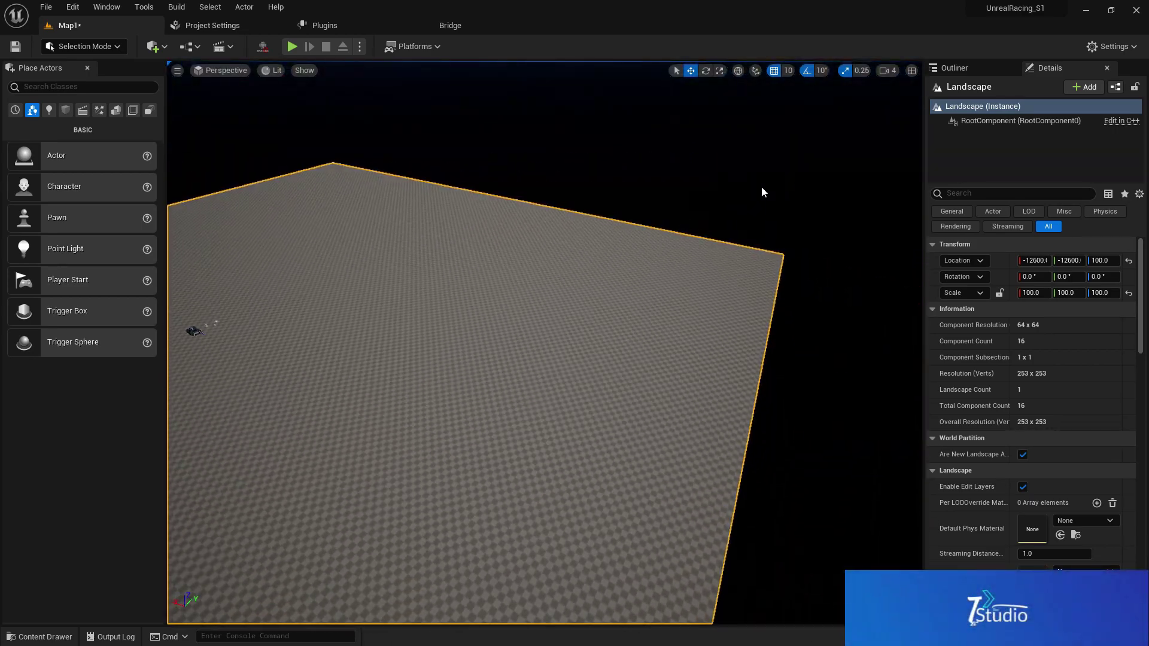
pyautogui.click(895, 70)
pyautogui.moveTo(892, 140); pyautogui.dragTo(782, 249, button='right')
pyautogui.press('w')
pyautogui.press('d')
pyautogui.press('s')
pyautogui.press('s')
pyautogui.press('a')
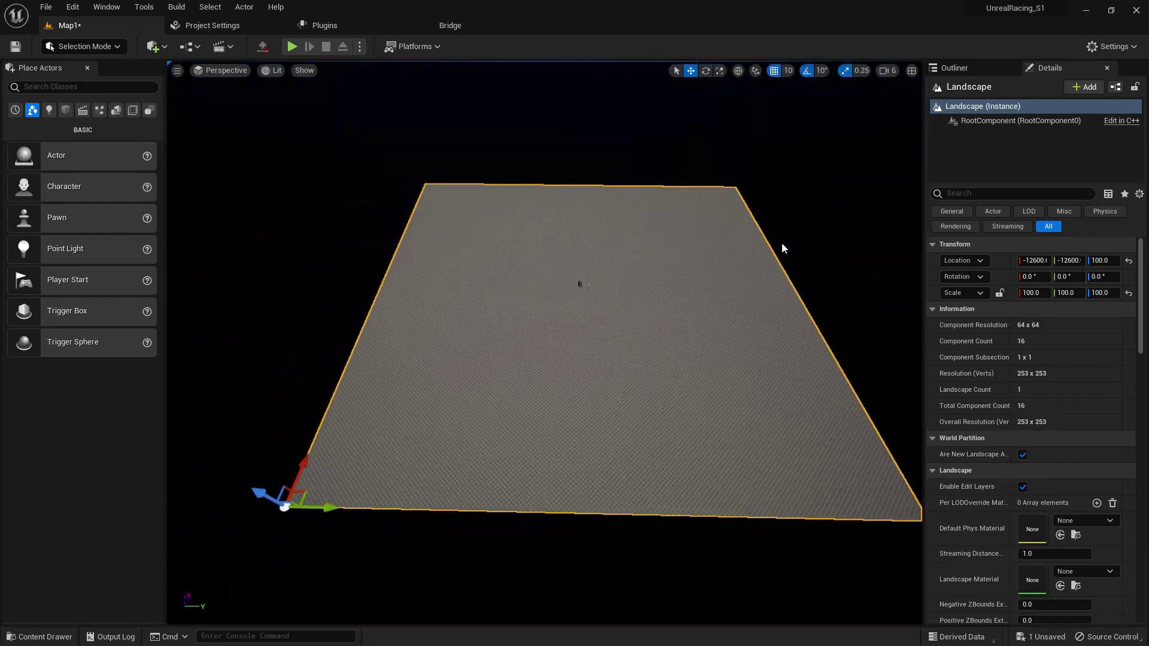
# - Switch to Landscape mode and activate the Add component tool for managing the landscape
pyautogui.click(106, 52)
pyautogui.click(100, 80)
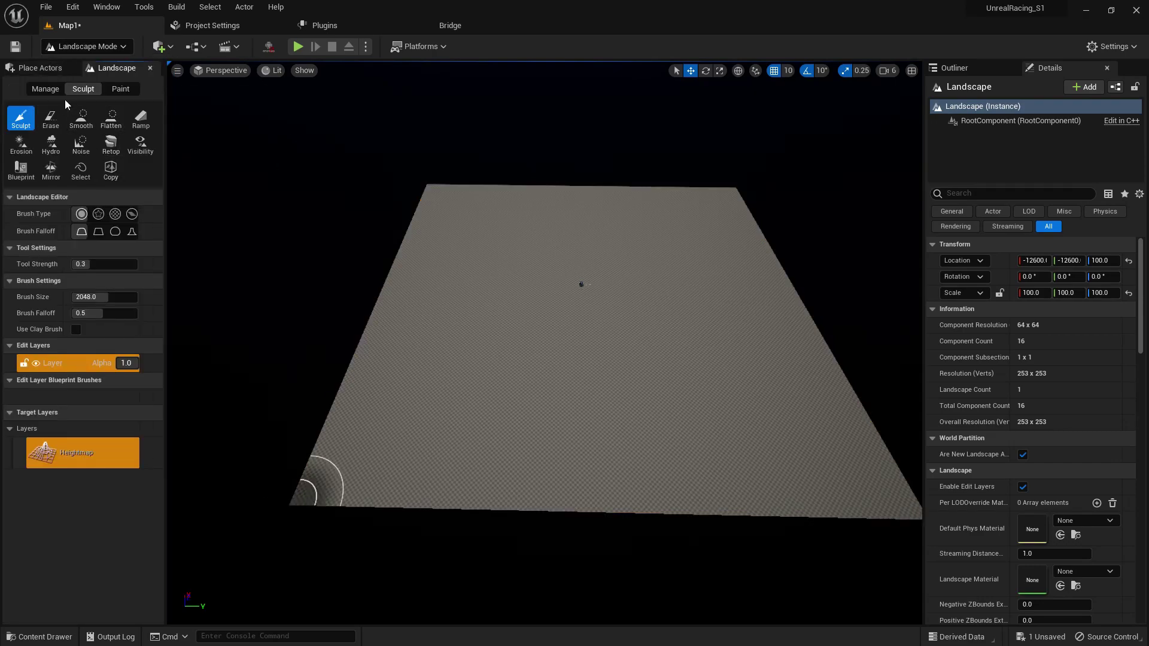
pyautogui.click(45, 89)
pyautogui.click(111, 118)
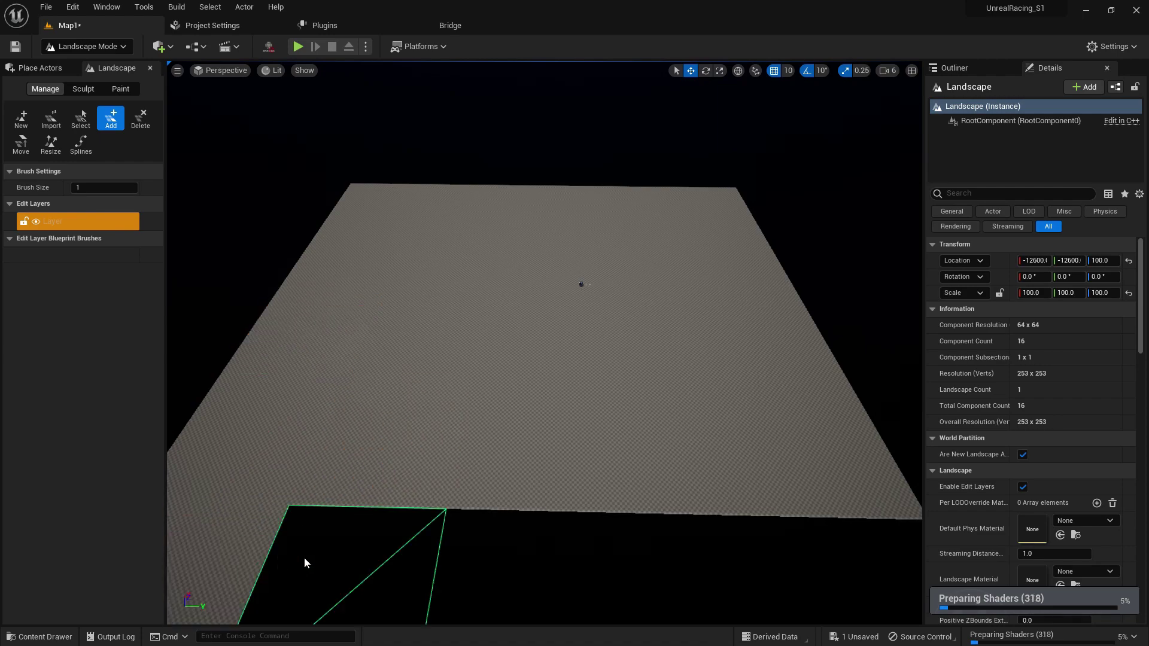
# - Try to extend the landscape with extra rows of components along its outer edges
pyautogui.moveTo(304, 564); pyautogui.dragTo(762, 580)
pyautogui.moveTo(680, 526); pyautogui.dragTo(680, 575, button='right')
pyautogui.scroll(-3, 680, 525)
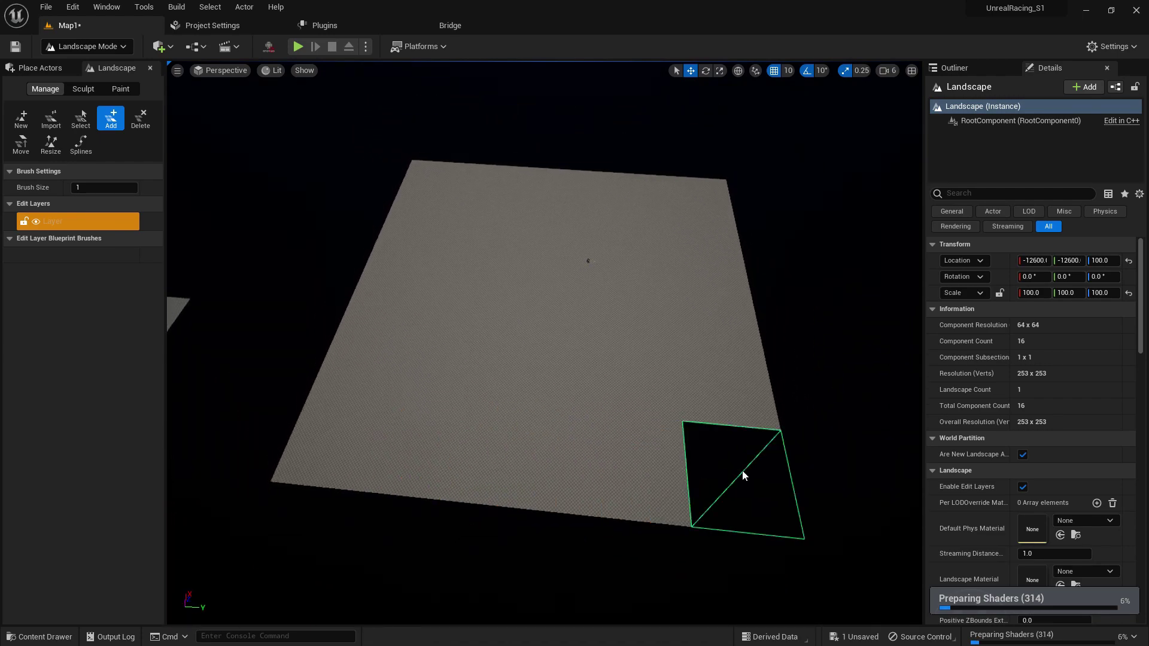
pyautogui.moveTo(743, 475); pyautogui.dragTo(299, 284, button='right')
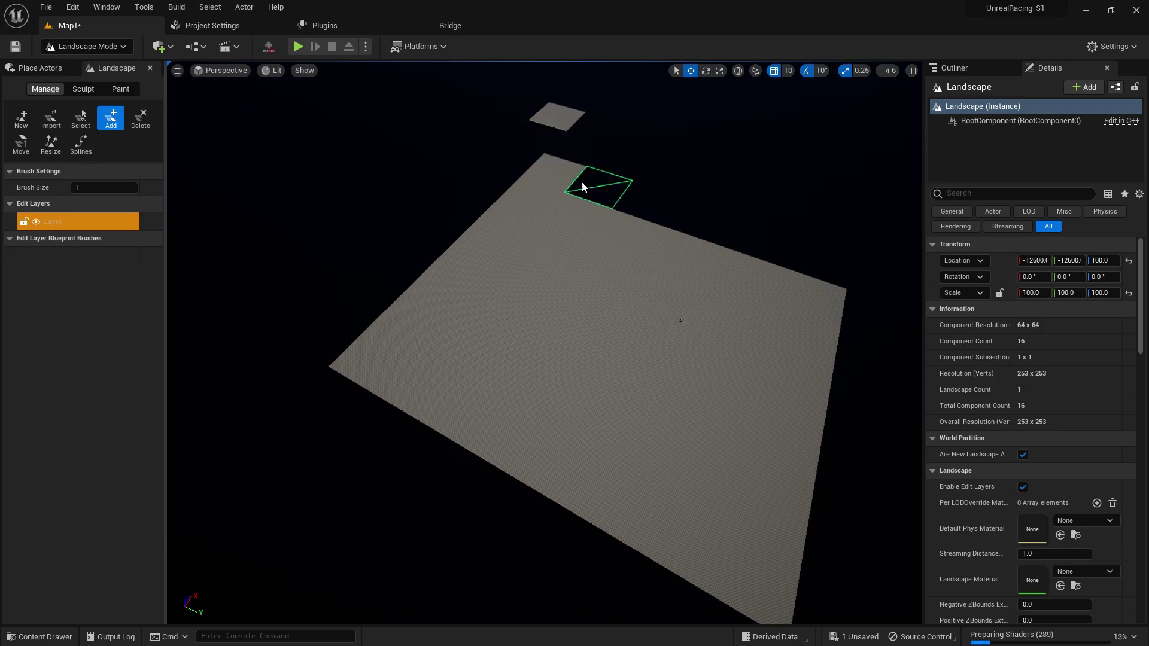
# - Undo all the added landscape components
pyautogui.hotkey('ctrl', 'z')
pyautogui.hotkey('ctrl', 'z')
pyautogui.hotkey('ctrl', 'z')
pyautogui.hotkey('ctrl', 'z')
pyautogui.hotkey('ctrl', 'z')
pyautogui.hotkey('ctrl', 'z')
pyautogui.hotkey('ctrl', 'z')
pyautogui.hotkey('ctrl', 'z')
pyautogui.hotkey('ctrl', 'z')
pyautogui.hotkey('ctrl', 'z')
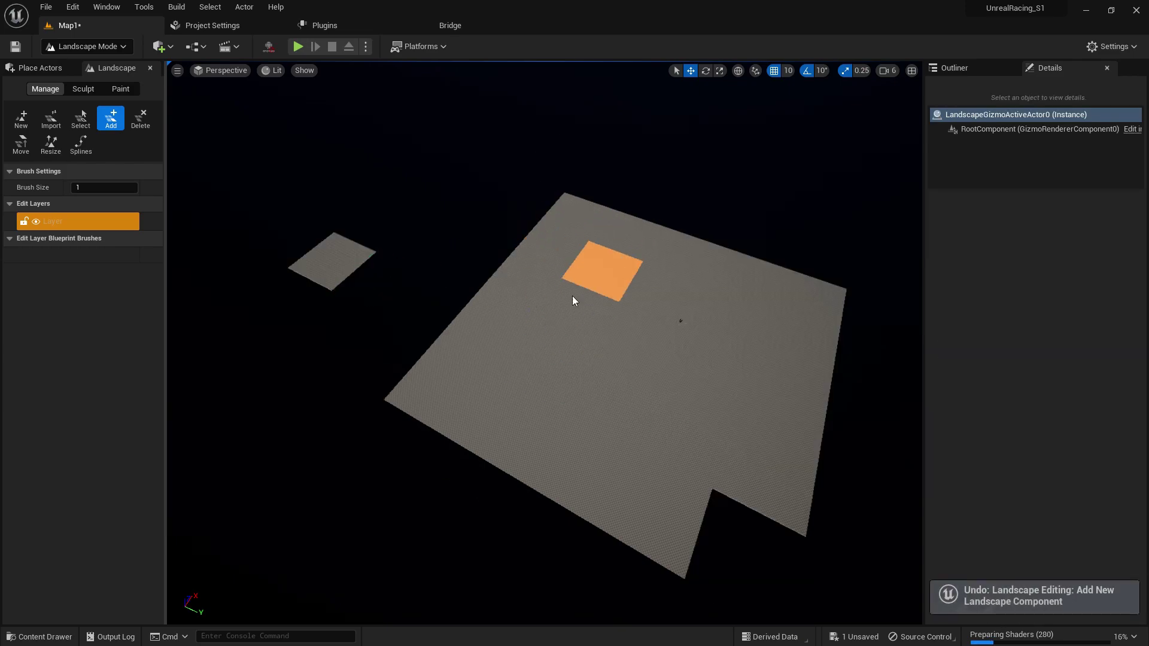
pyautogui.hotkey('ctrl', 'z')
pyautogui.hotkey('ctrl', 'z')
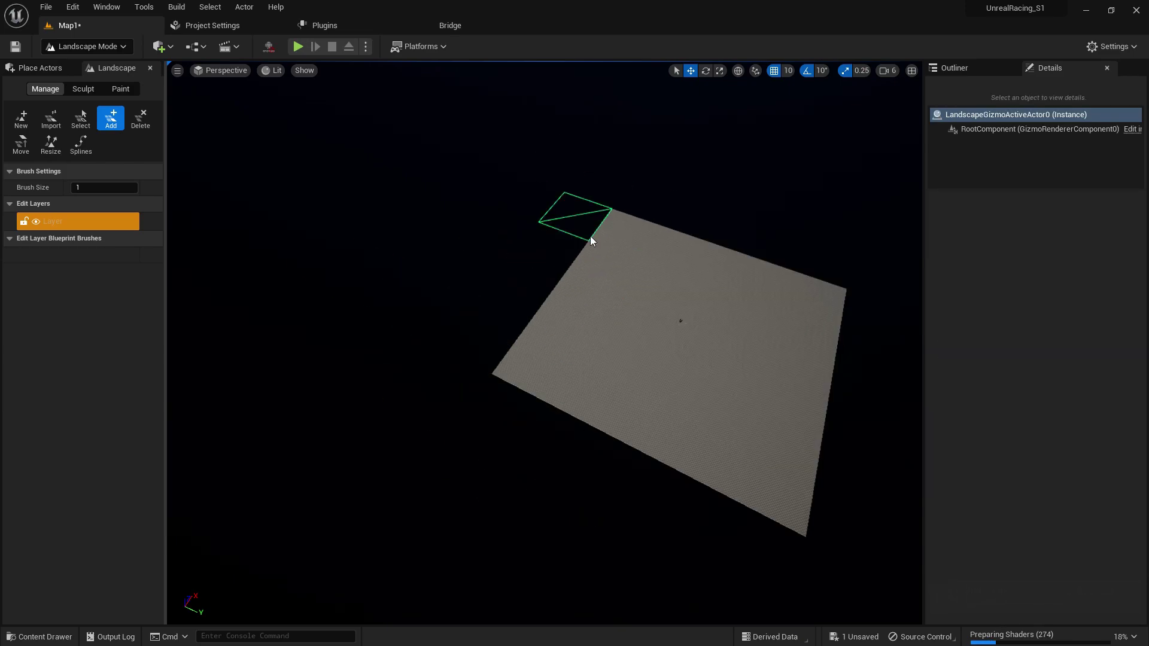
# - Add a first row of landscape components along the near edge and start extending the adjoining sides
pyautogui.click(481, 313)
pyautogui.click(398, 293)
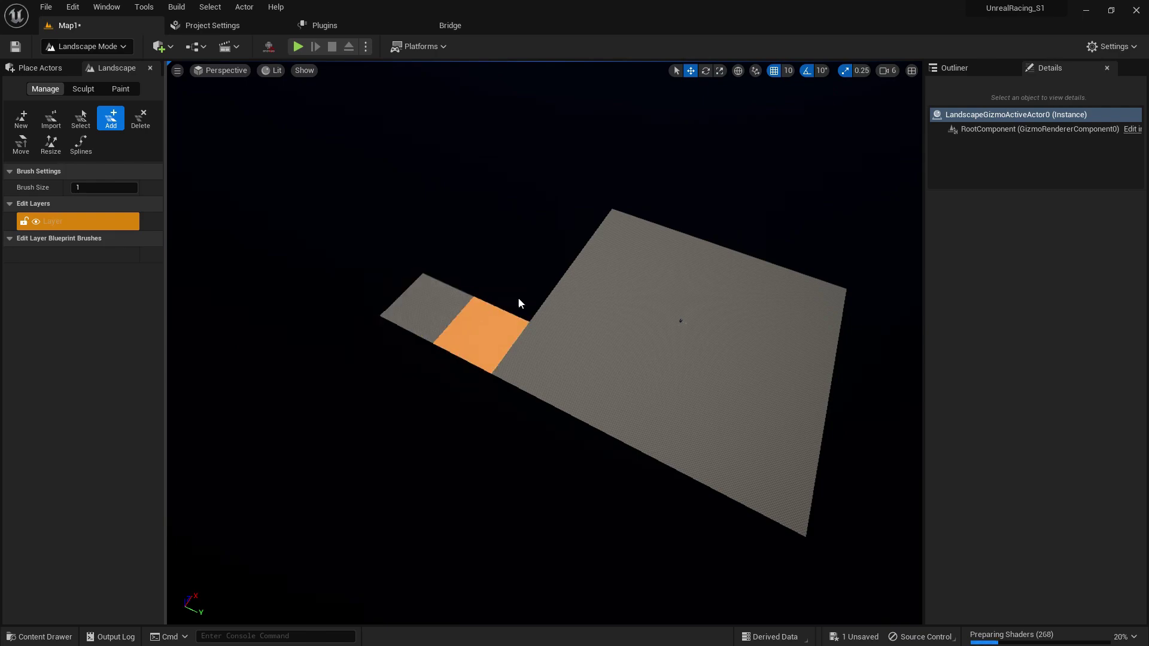
pyautogui.moveTo(858, 510); pyautogui.dragTo(869, 444)
pyautogui.moveTo(686, 447); pyautogui.dragTo(797, 434, button='right')
pyautogui.moveTo(746, 389); pyautogui.dragTo(813, 271)
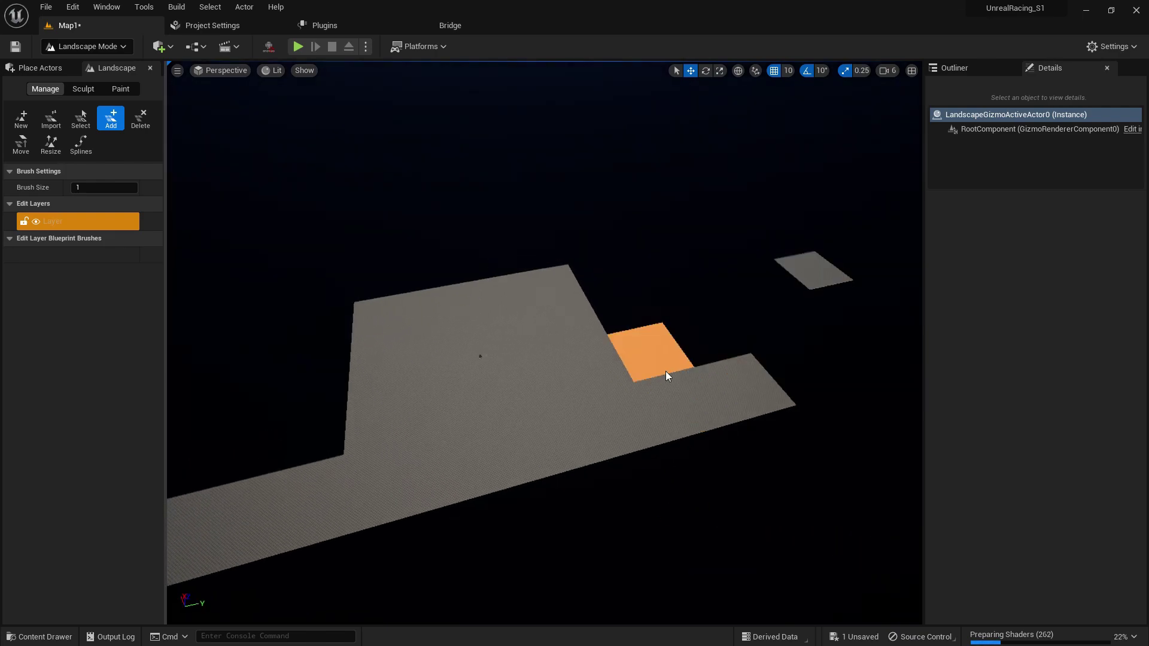
pyautogui.moveTo(665, 371); pyautogui.dragTo(635, 407, button='right')
pyautogui.moveTo(471, 209); pyautogui.dragTo(322, 306, button='right')
pyautogui.click(384, 216)
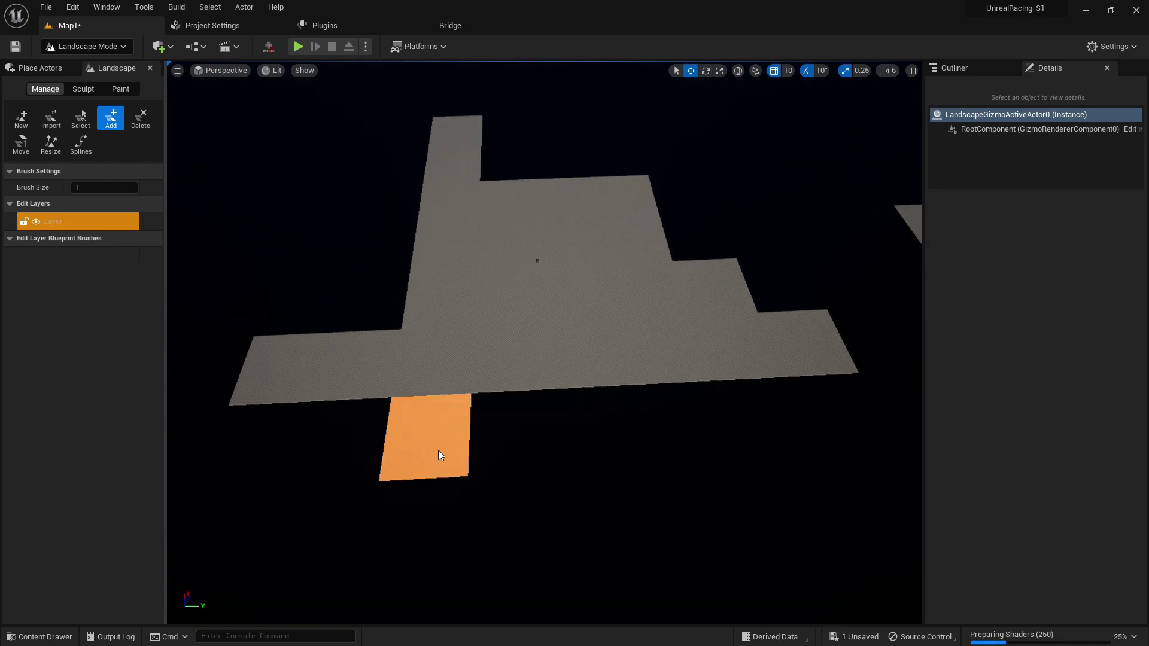
# - Add a block of landscape components in front of the near-left corner, filling its gaps
pyautogui.click(421, 496)
pyautogui.click(358, 430)
pyautogui.click(280, 445)
pyautogui.click(269, 511)
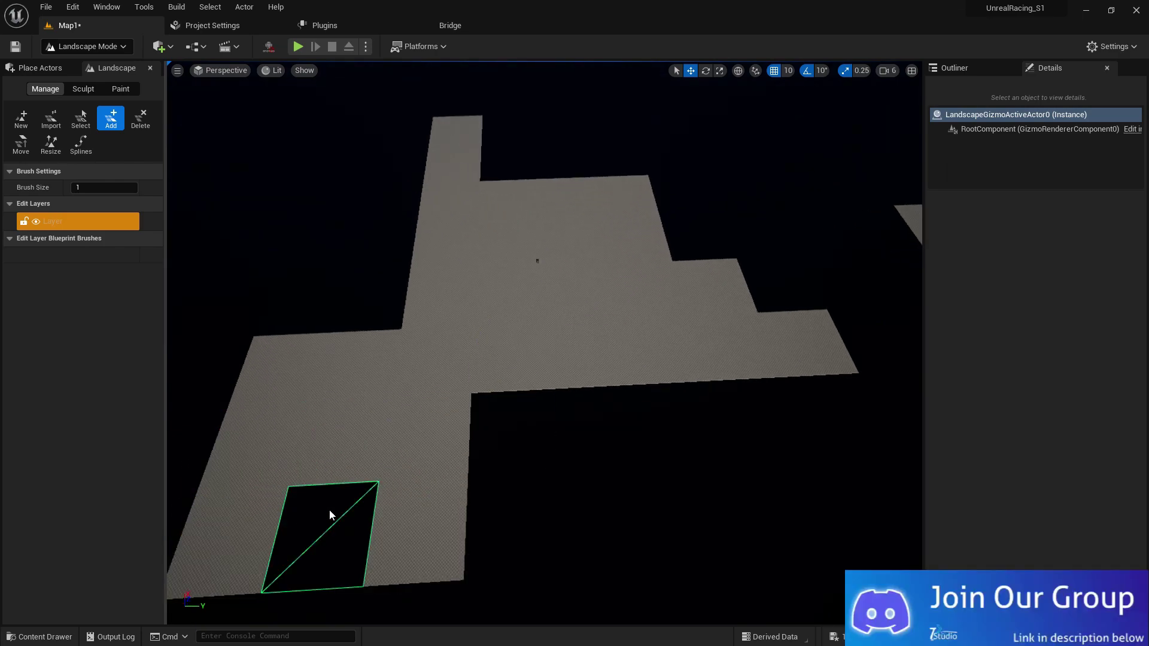
pyautogui.click(330, 511)
# - Add landscape components across the rest of the near side until its new rows are filled out
pyautogui.moveTo(576, 447); pyautogui.dragTo(602, 436, button='right')
pyautogui.click(508, 445)
pyautogui.click(732, 419)
pyautogui.click(796, 390)
pyautogui.click(773, 484)
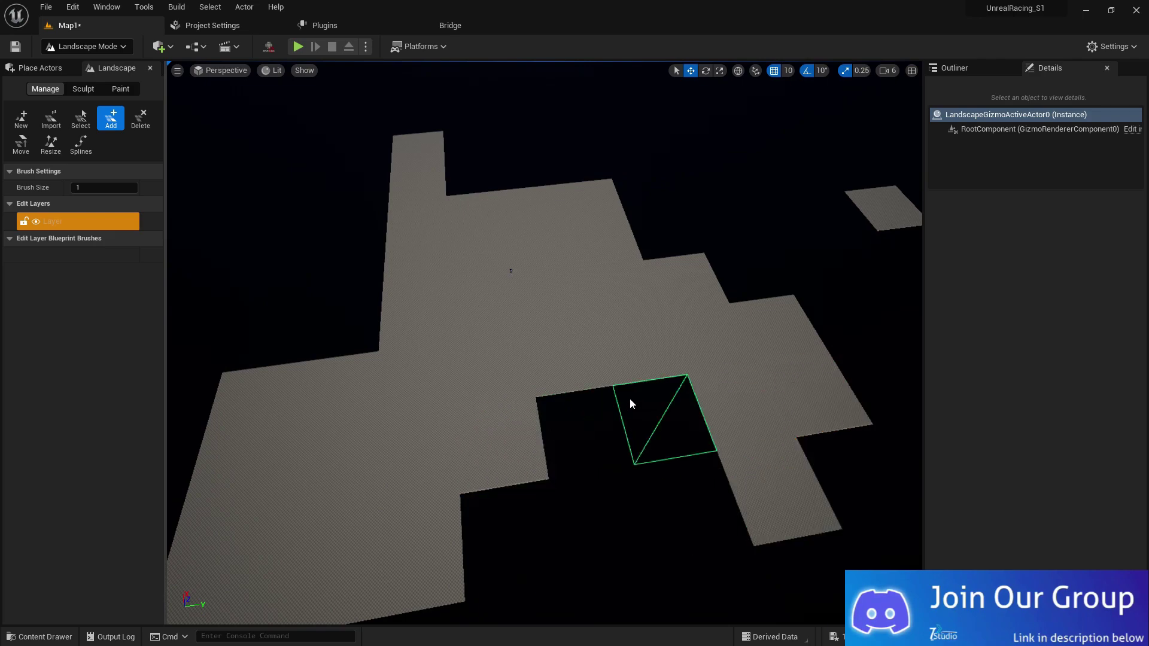
pyautogui.click(631, 399)
pyautogui.click(519, 506)
pyautogui.click(683, 500)
pyautogui.click(579, 435)
pyautogui.click(608, 518)
pyautogui.click(856, 479)
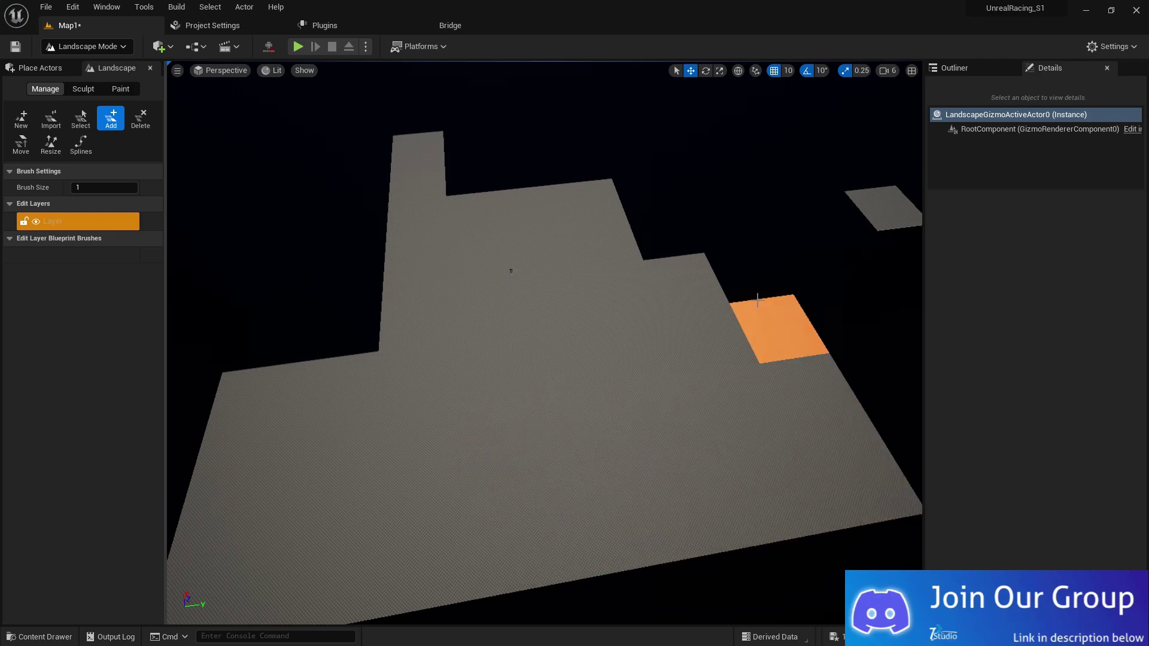
# - Add landscape components along the far, right and left sides to complete one solid rectangular terrain
pyautogui.click(706, 227)
pyautogui.click(703, 110)
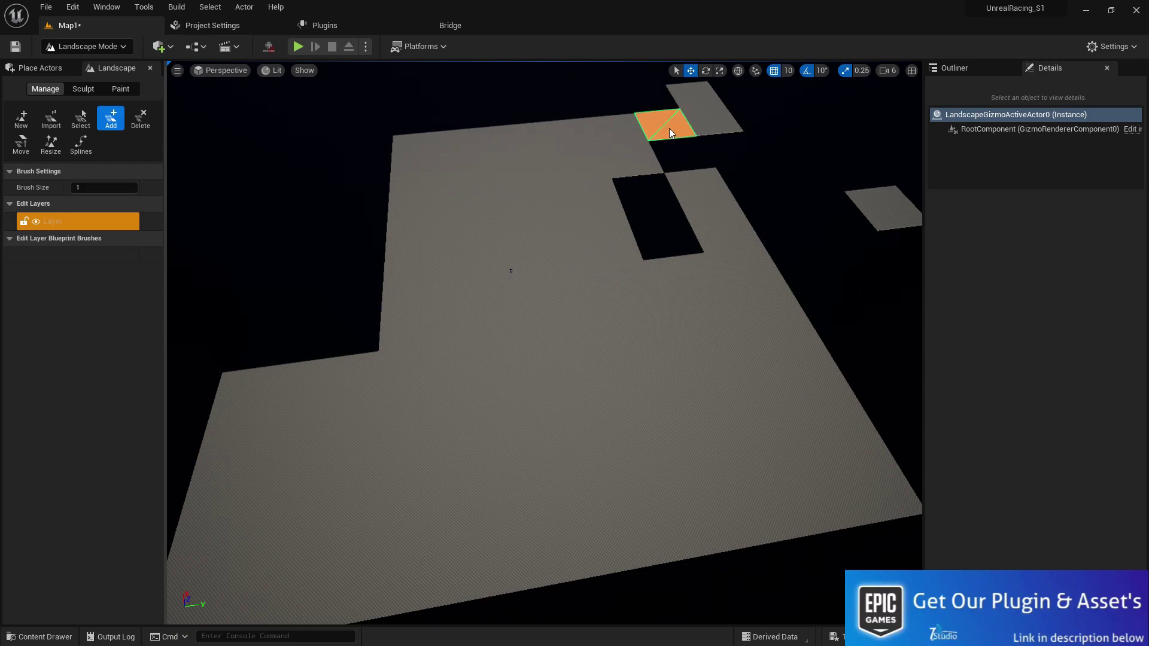
pyautogui.click(661, 234)
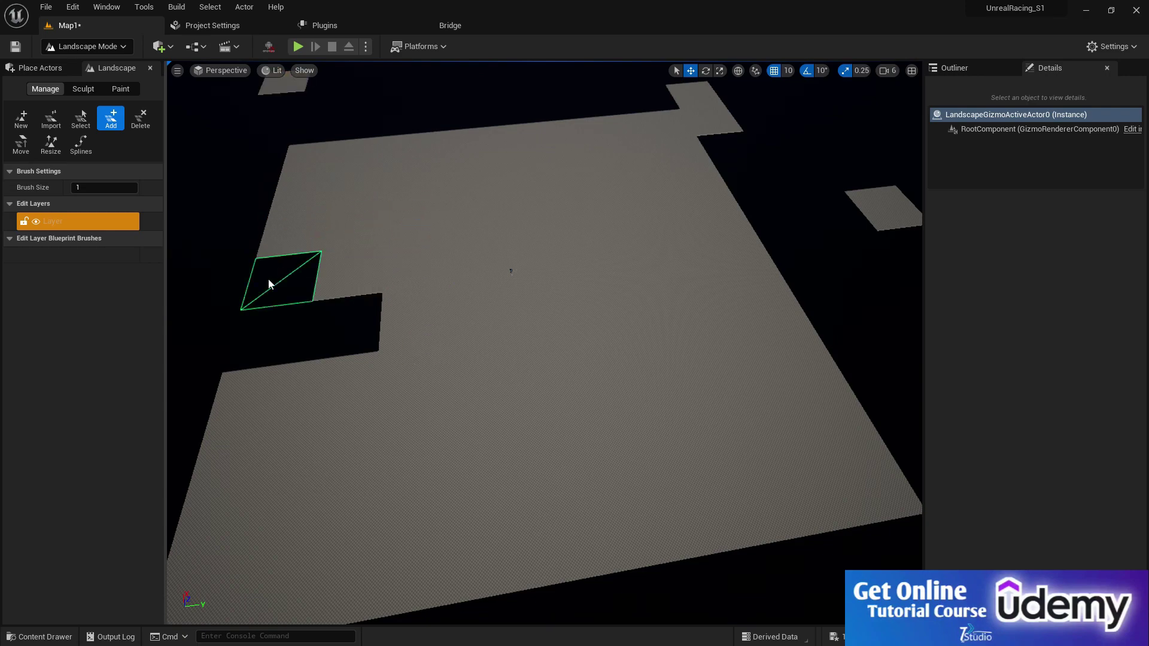
pyautogui.moveTo(320, 339); pyautogui.dragTo(269, 340)
pyautogui.moveTo(270, 340); pyautogui.dragTo(320, 343, button='right')
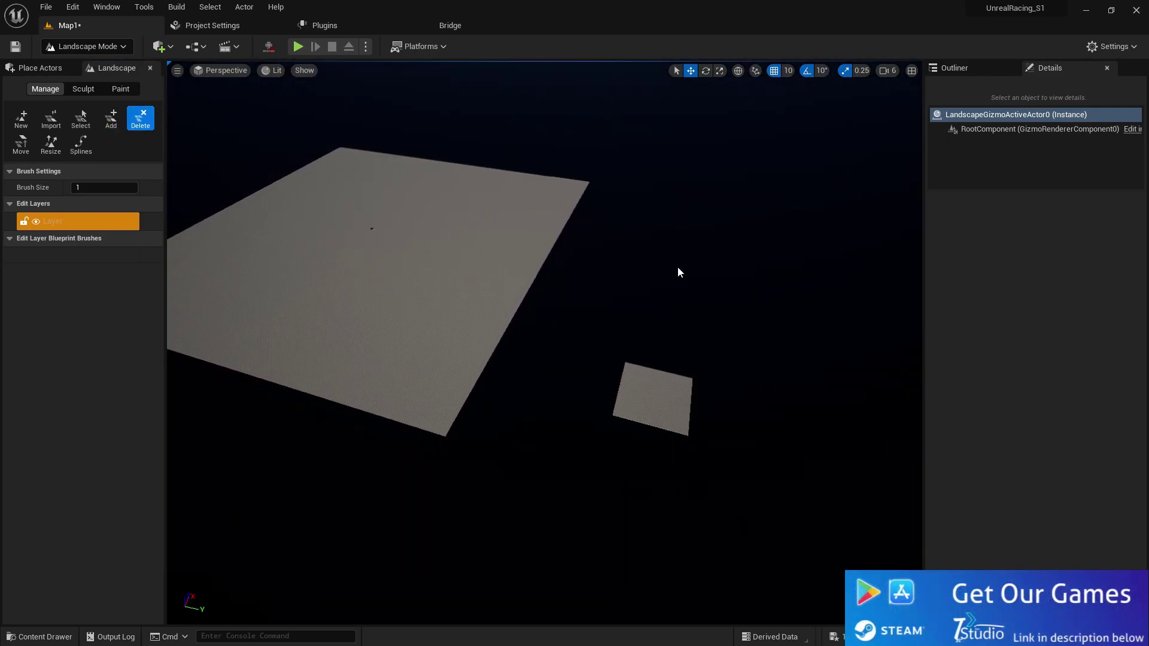
# - Delete the stray landscape component detached from the main terrain and return to Selection mode
pyautogui.click(652, 398)
pyautogui.moveTo(652, 398); pyautogui.dragTo(652, 398, button='right')
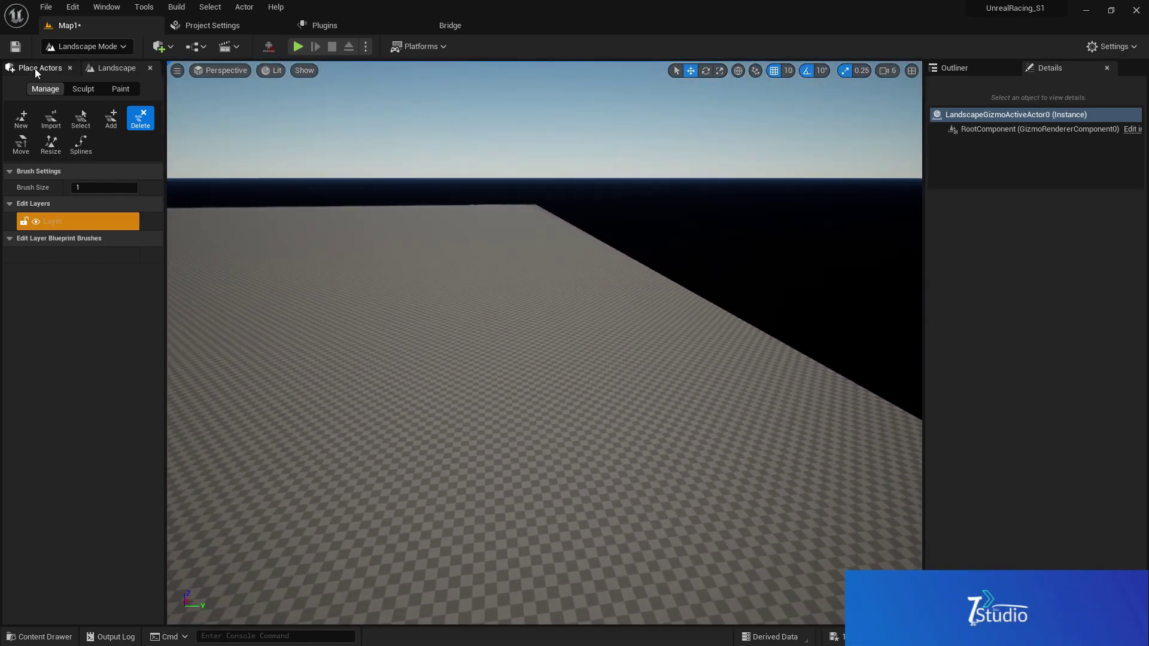
pyautogui.click(83, 46)
pyautogui.click(78, 67)
pyautogui.moveTo(216, 236); pyautogui.dragTo(215, 236, button='right')
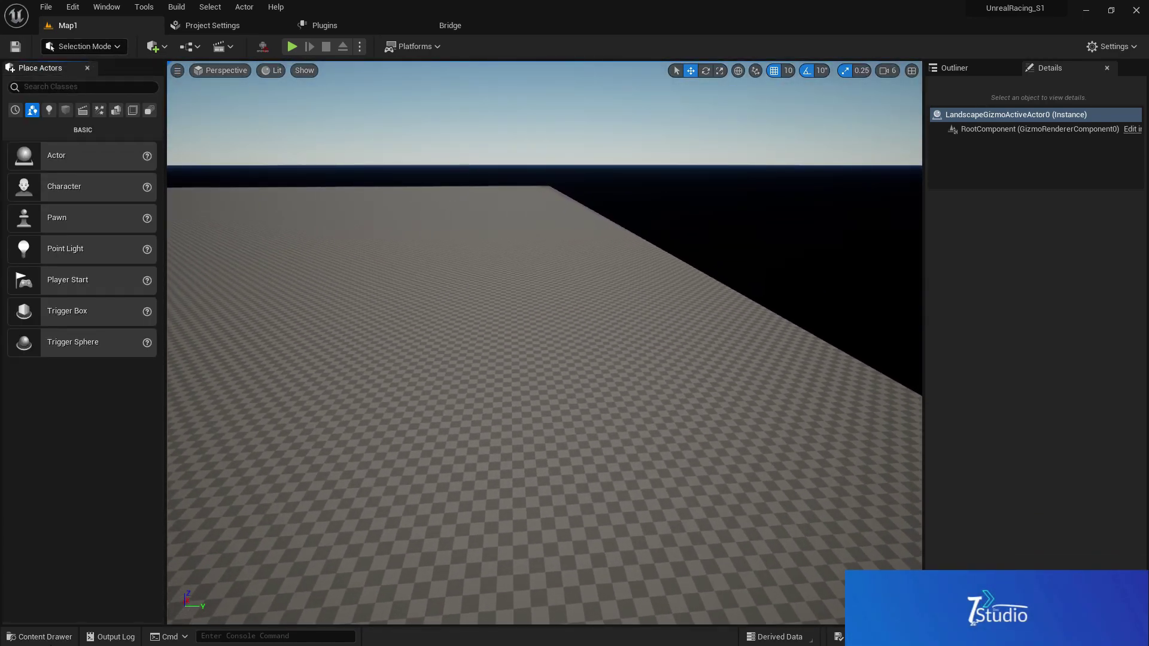
# - Save all project content and select the enlarged landscape
pyautogui.click(39, 637)
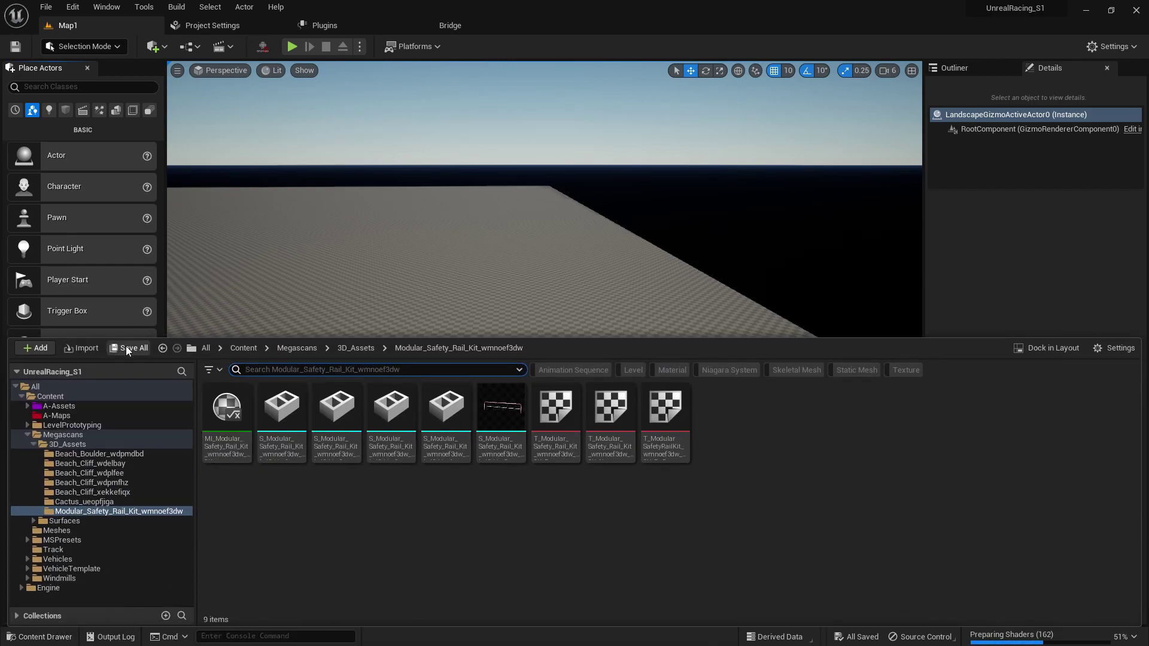
pyautogui.moveTo(442, 307); pyautogui.dragTo(442, 270, button='right')
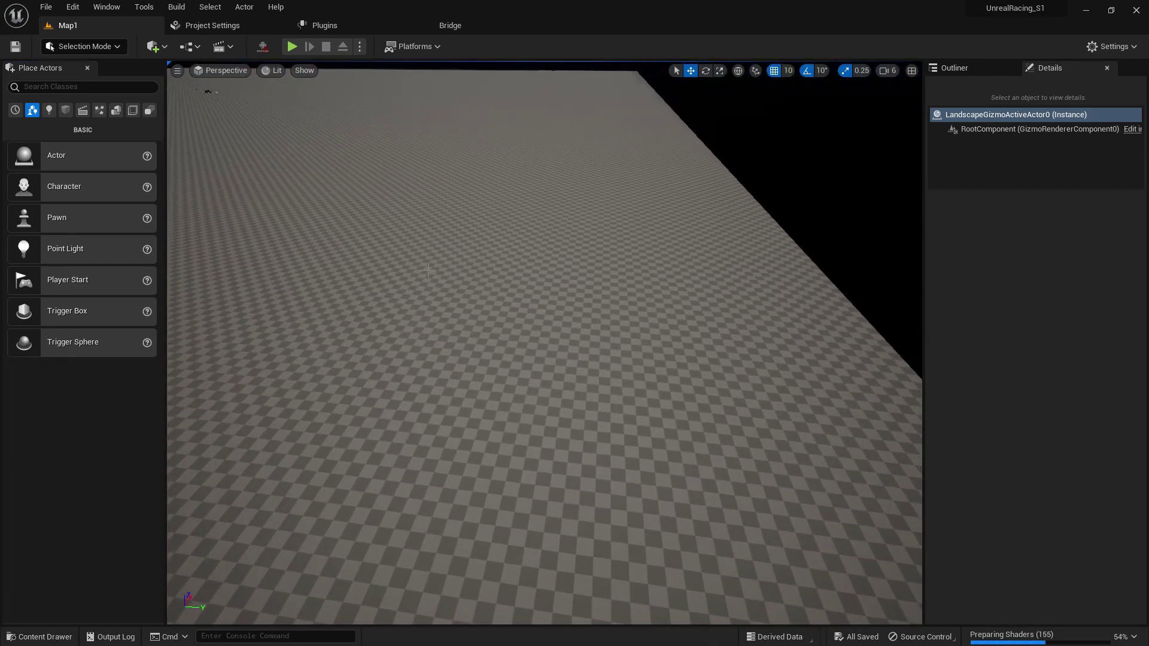
pyautogui.click(441, 270)
pyautogui.moveTo(844, 405); pyautogui.dragTo(844, 405, button='right')
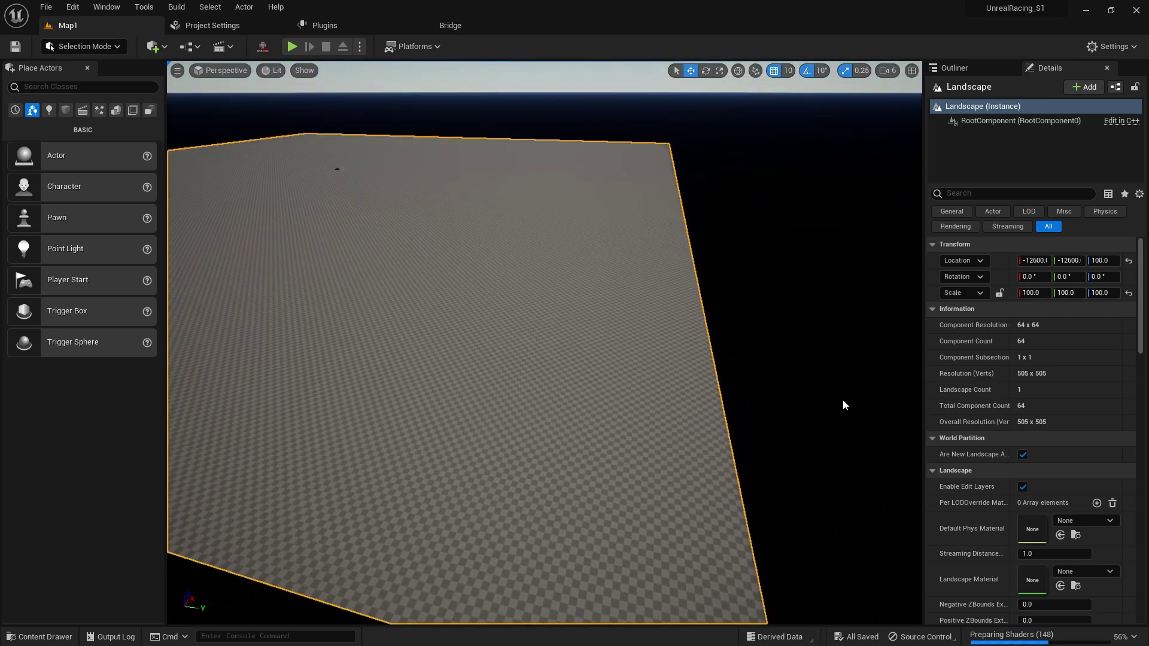
# - Open the Megascans Surfaces folder in the project content and filter it to show only textures
pyautogui.hotkey('ctrl', 'space')
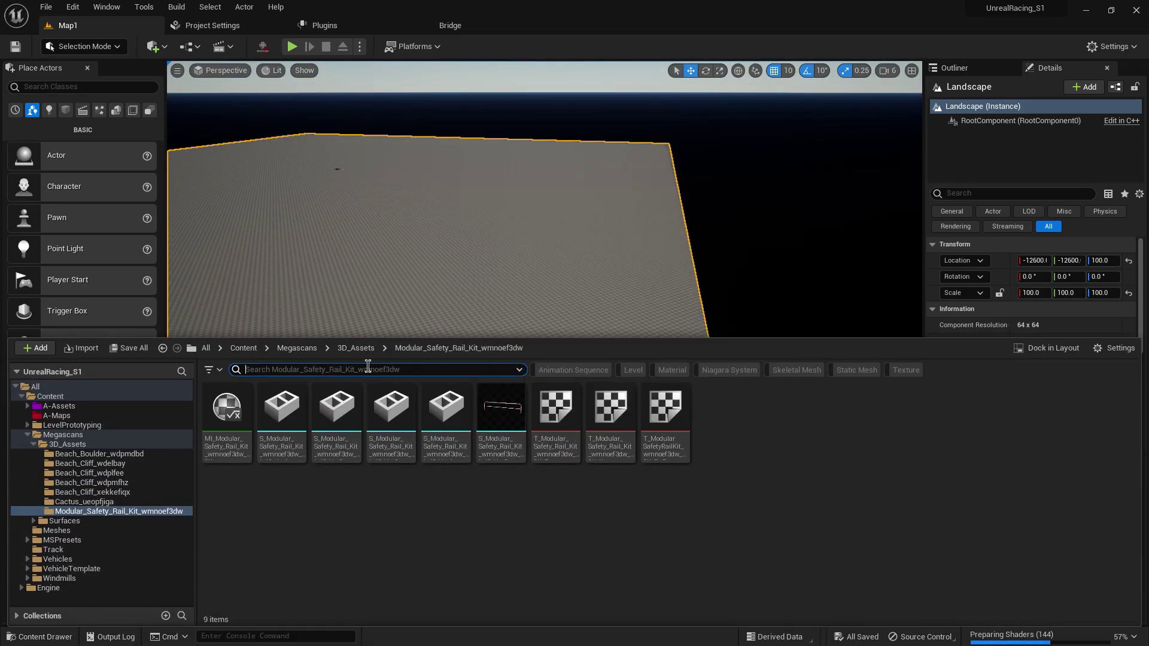
pyautogui.click(298, 349)
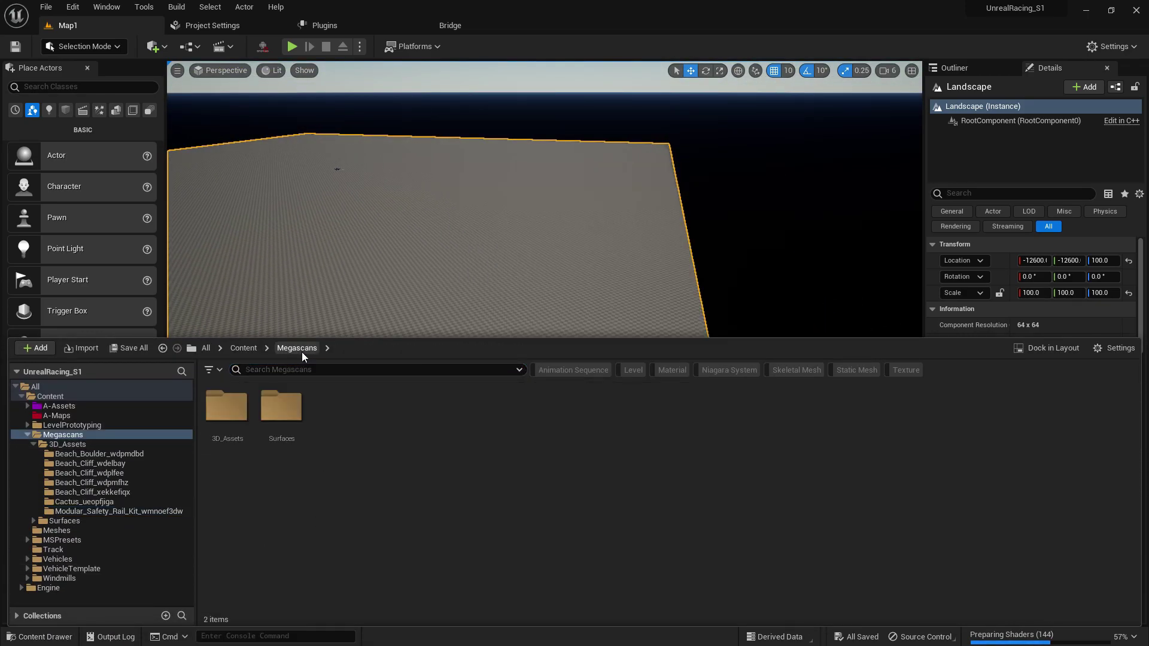
pyautogui.doubleClick(282, 407)
pyautogui.click(906, 371)
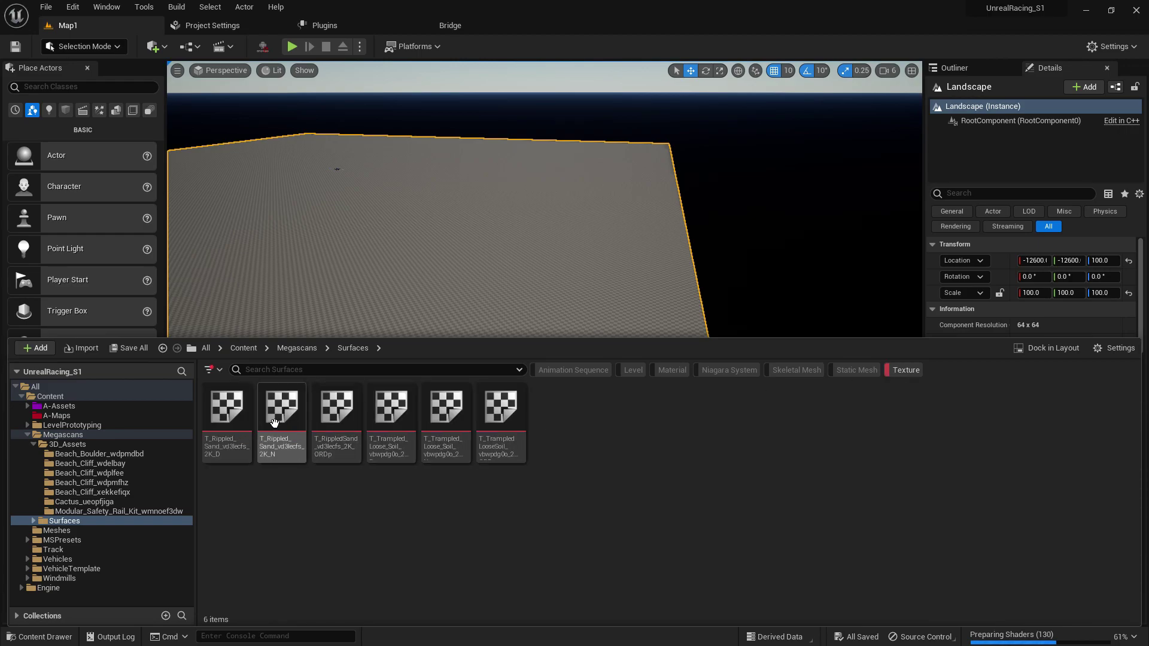
# - Select all six Rippled Sand and Trampled Loose Soil textures and open them for bulk editing in the Property Matrix
pyautogui.click(230, 395)
pyautogui.keyDown('shift'); pyautogui.click(519, 419); pyautogui.keyUp('shift')
pyautogui.rightClick(512, 414)
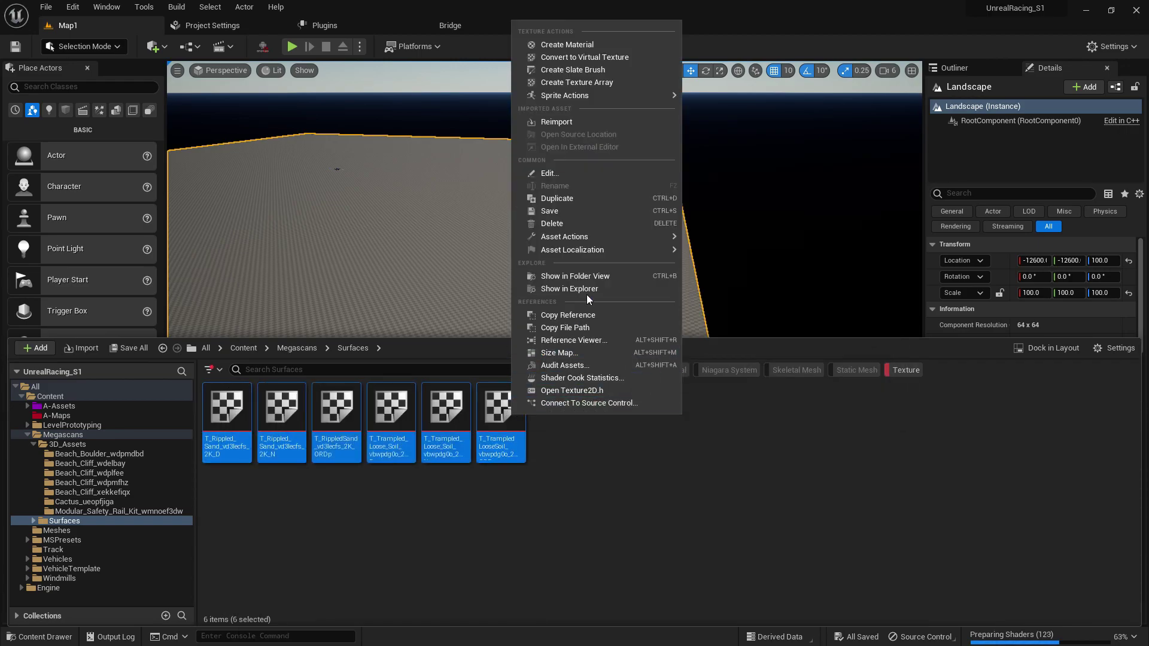
pyautogui.moveTo(593, 249)
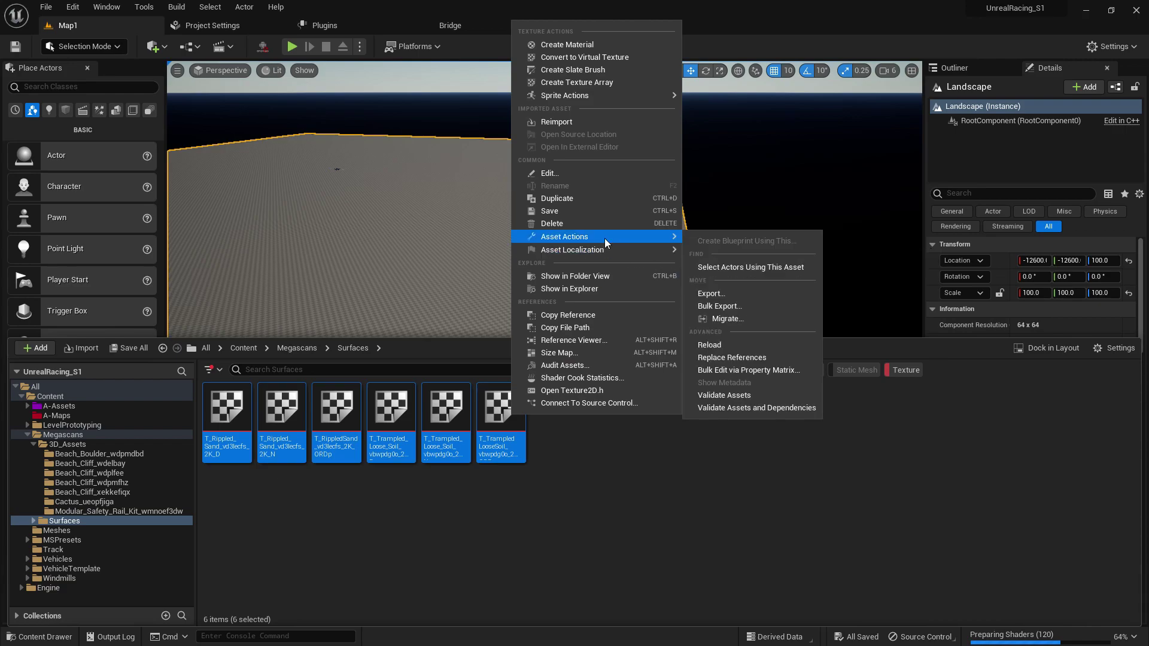
pyautogui.click(728, 371)
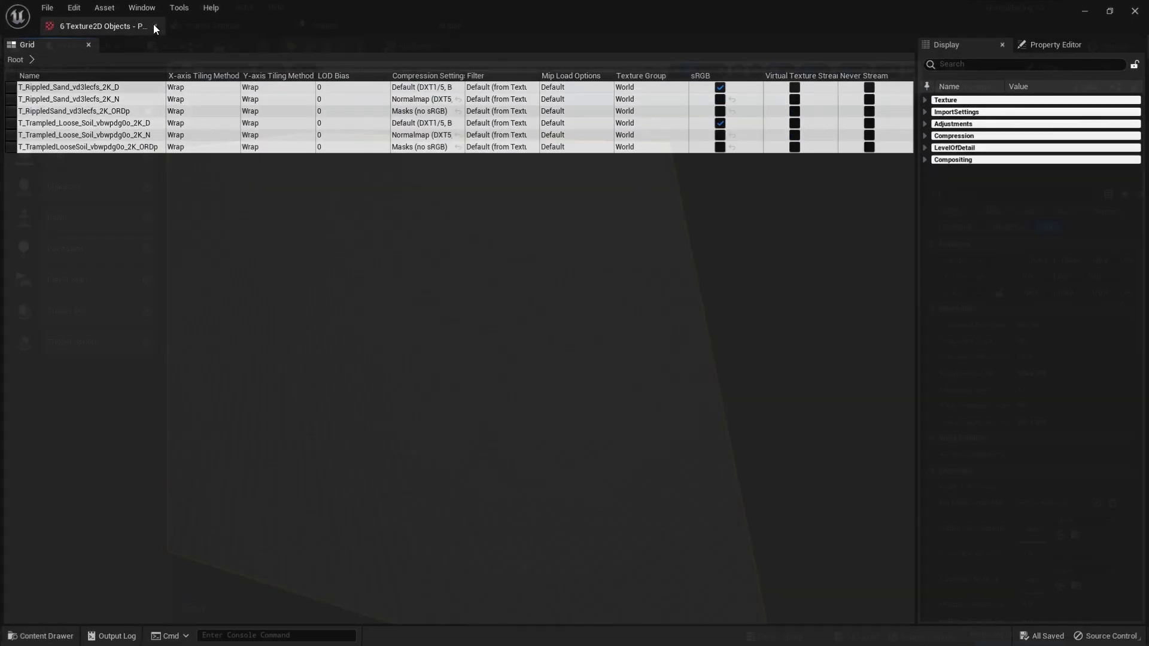
# - Close the bulk texture editor, reselect all six surface textures and save the modified texture assets
pyautogui.click(154, 25)
pyautogui.click(40, 637)
pyautogui.keyDown('shift'); pyautogui.click(491, 419); pyautogui.keyUp('shift')
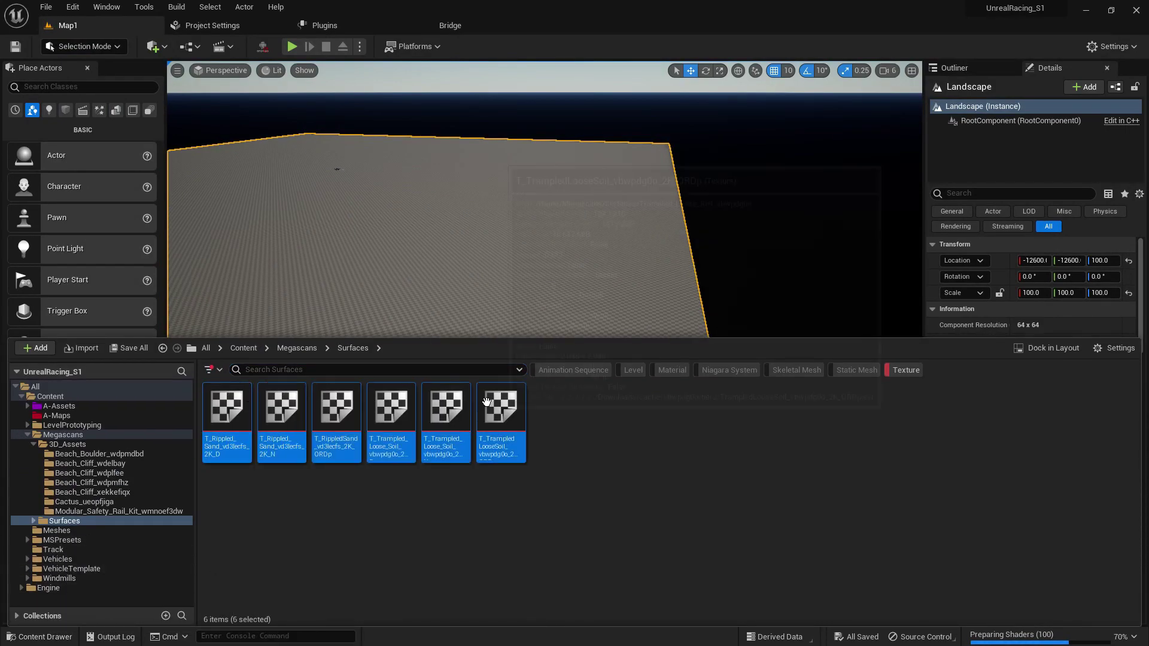
pyautogui.rightClick(491, 419)
pyautogui.moveTo(634, 84)
pyautogui.click(737, 116)
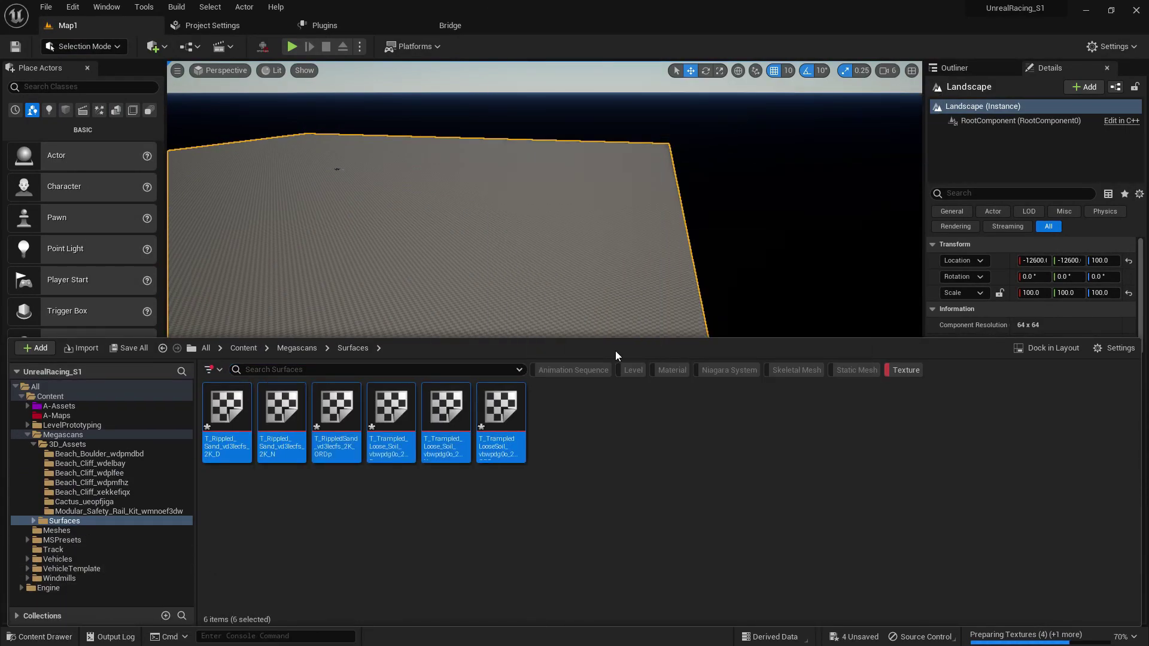
pyautogui.click(127, 349)
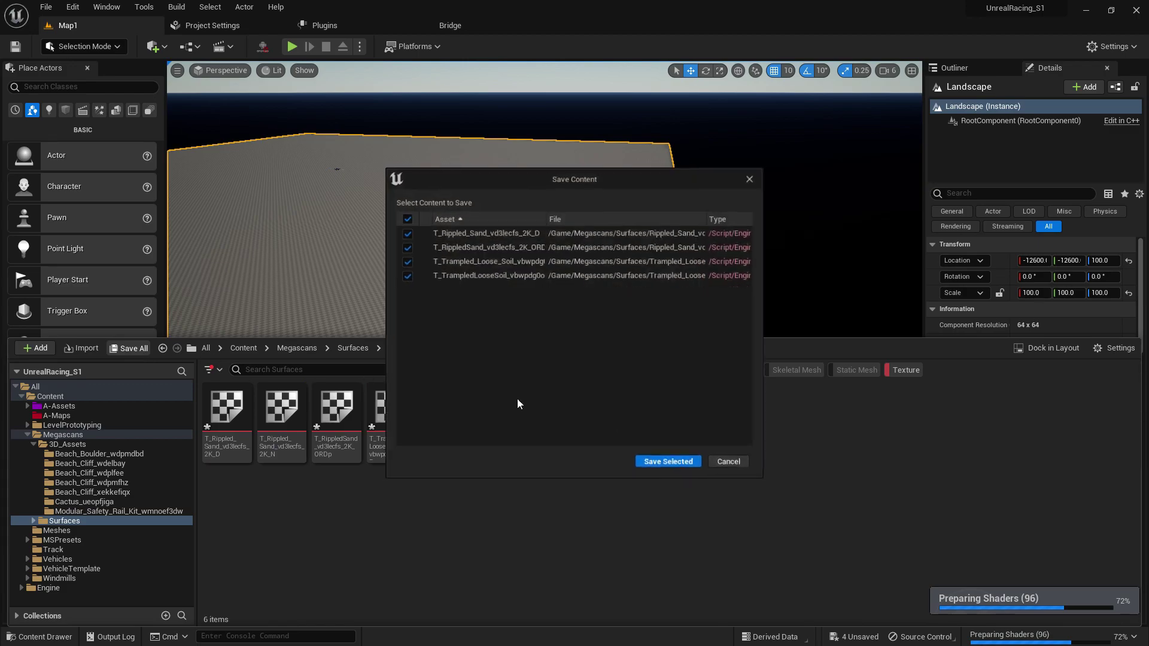
pyautogui.click(661, 464)
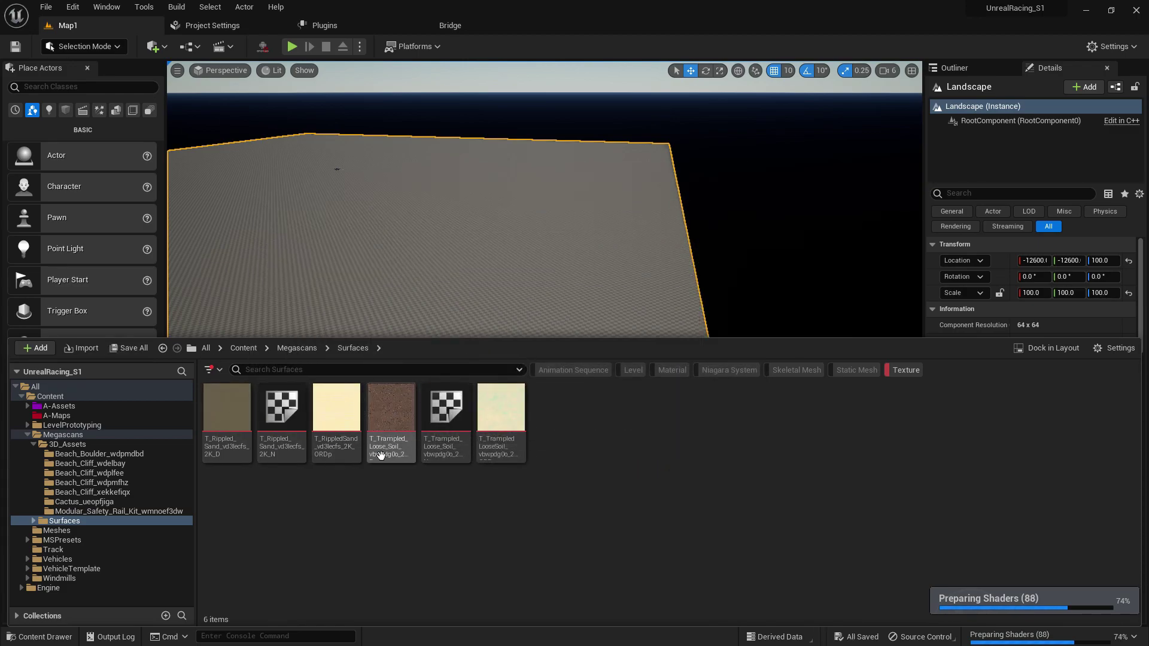
# - Inspect the Rippled Sand normal map in the texture editor and return to the Surfaces folder
pyautogui.click(281, 410)
pyautogui.doubleClick(273, 409)
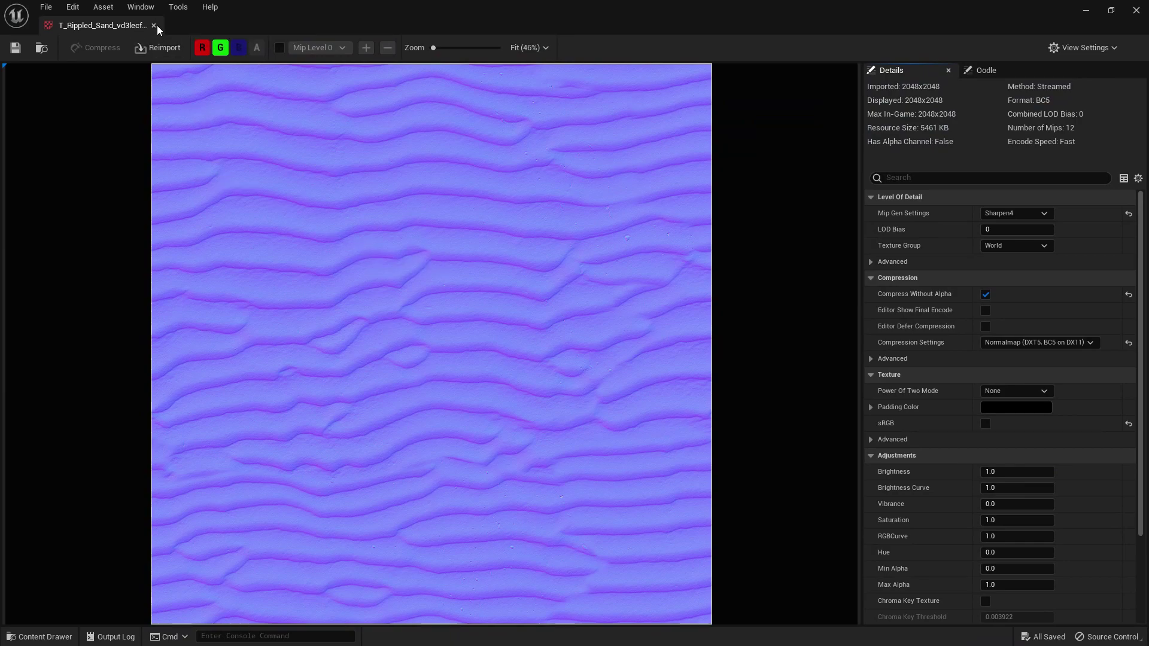
pyautogui.click(153, 26)
pyautogui.click(38, 636)
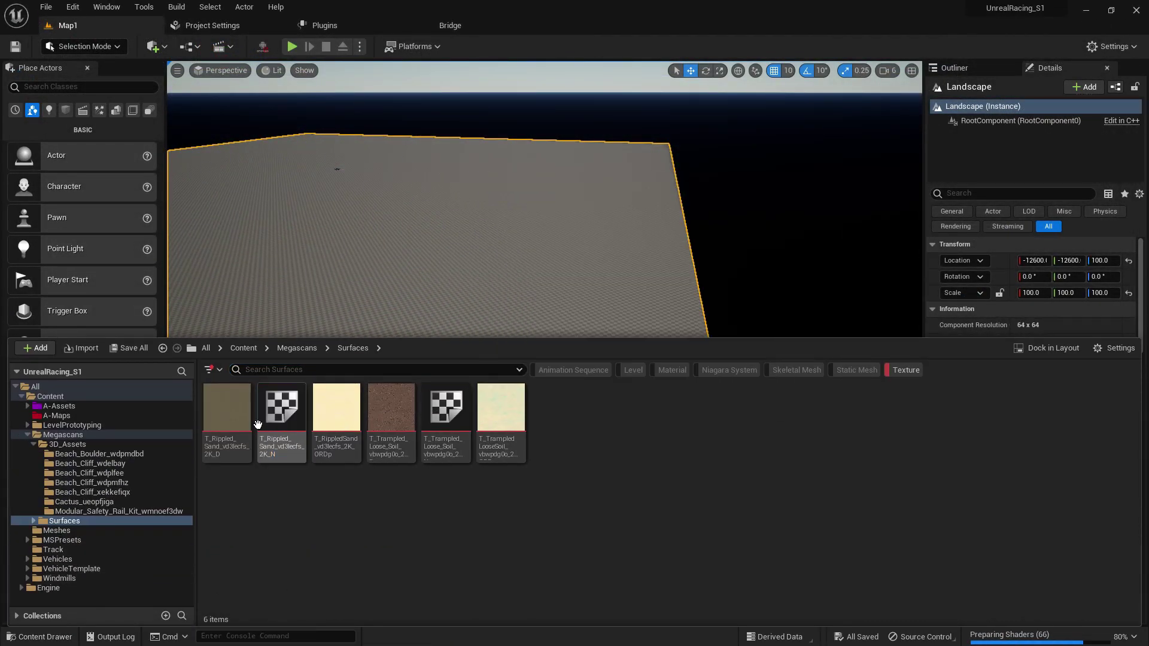
pyautogui.click(227, 410)
pyautogui.keyDown('shift'); pyautogui.click(502, 413); pyautogui.keyUp('shift')
pyautogui.rightClick(496, 389)
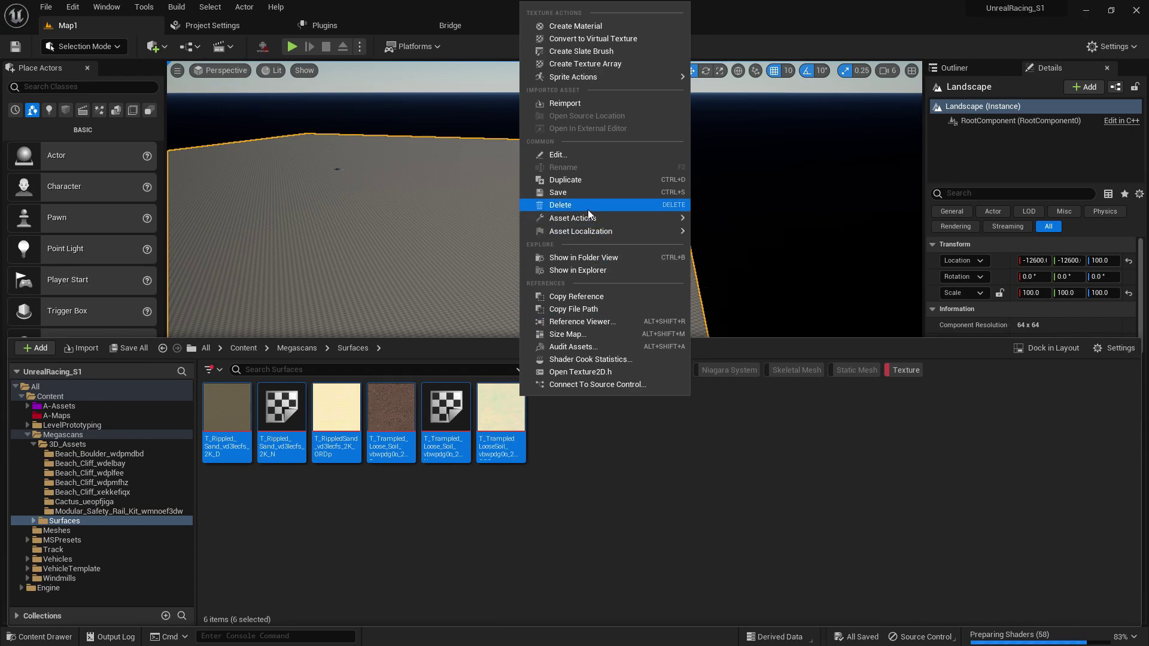
pyautogui.moveTo(594, 220)
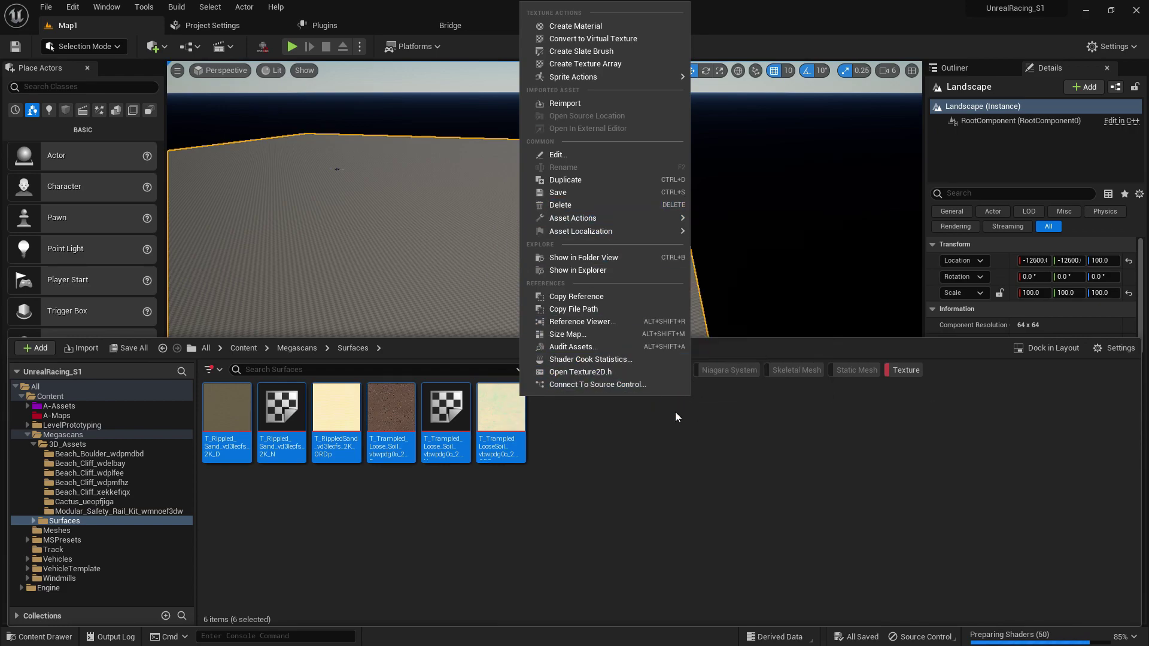
pyautogui.click(564, 432)
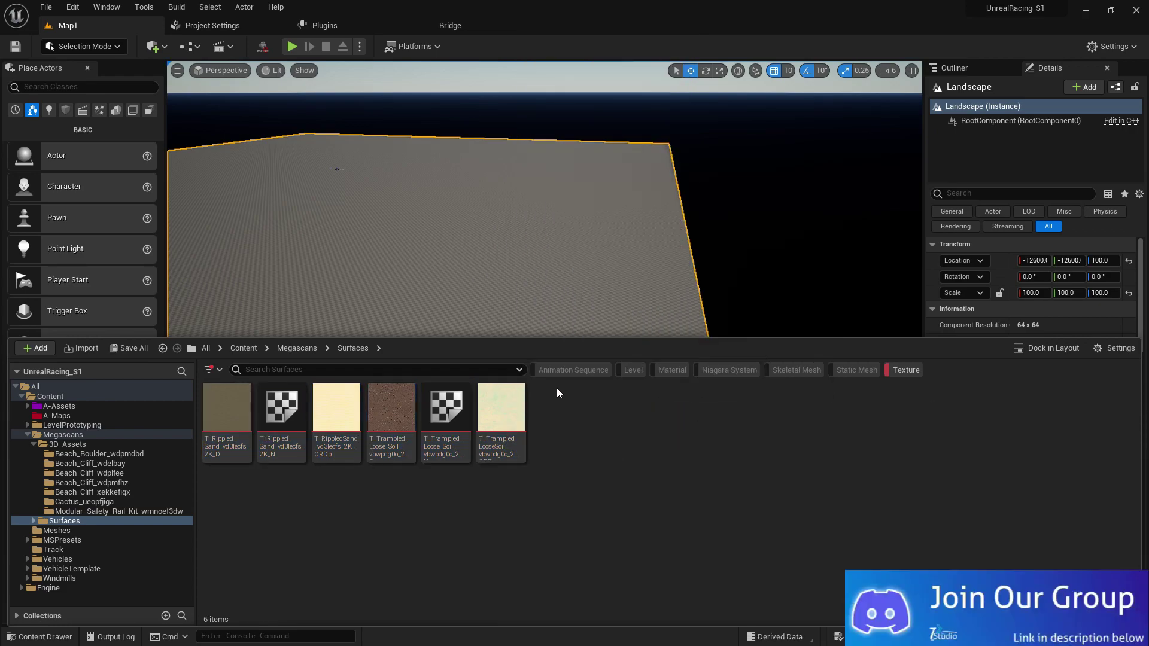
# - Create a new material named LandMat in the Surfaces folder and save it
pyautogui.rightClick(565, 402)
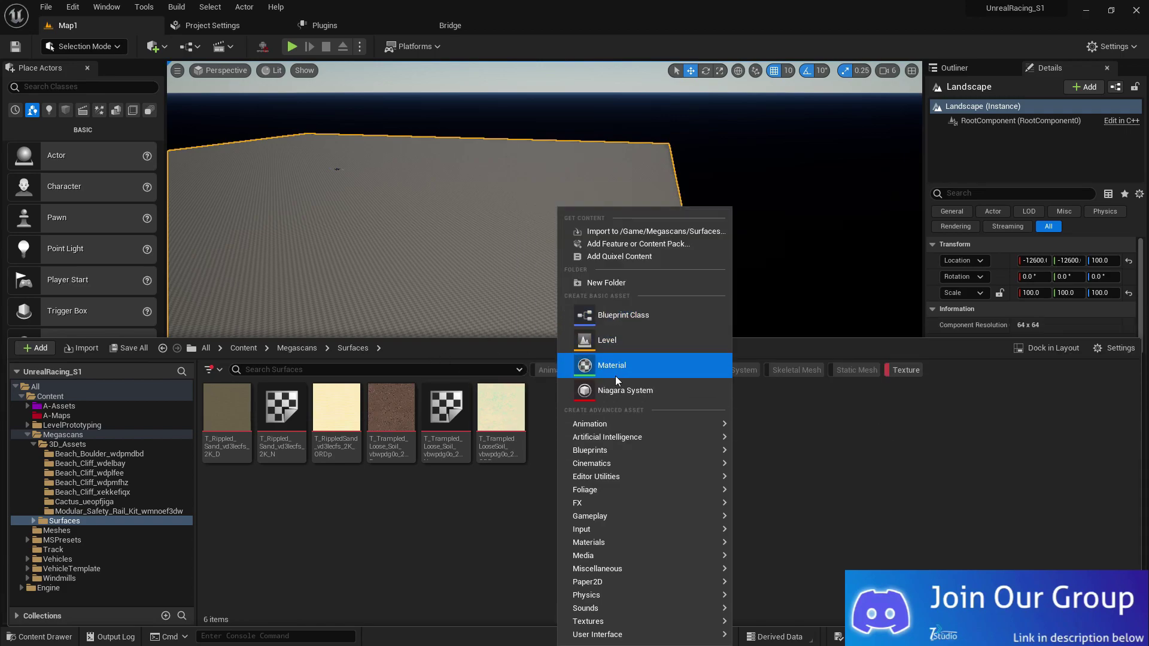
pyautogui.click(617, 371)
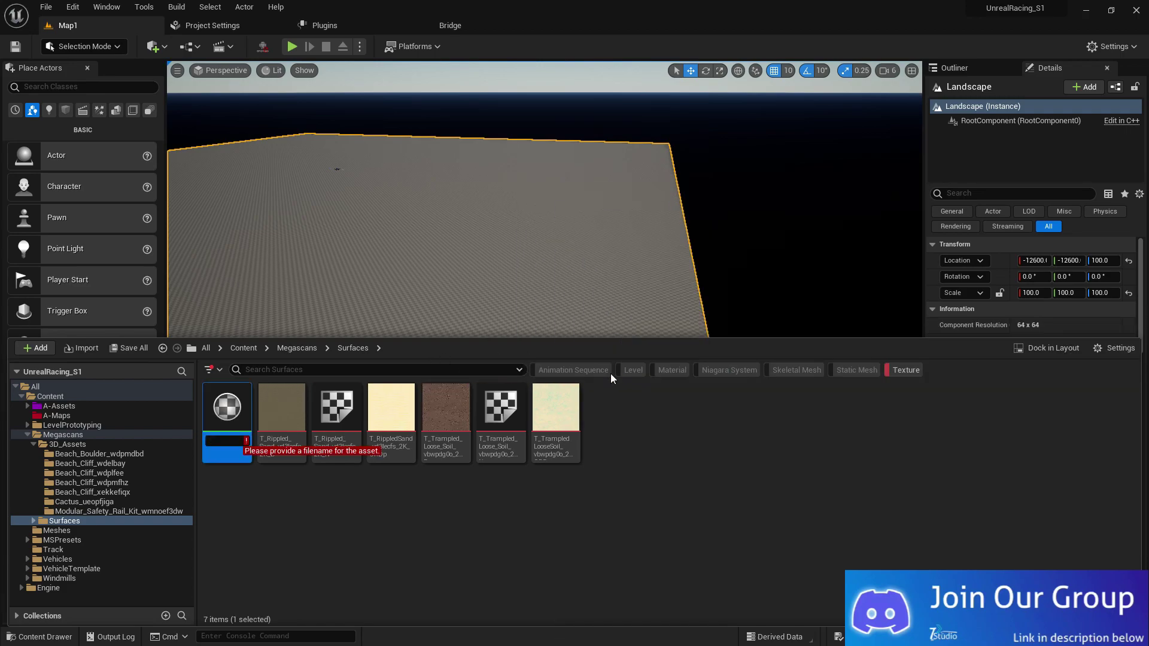
pyautogui.write('LandMat')
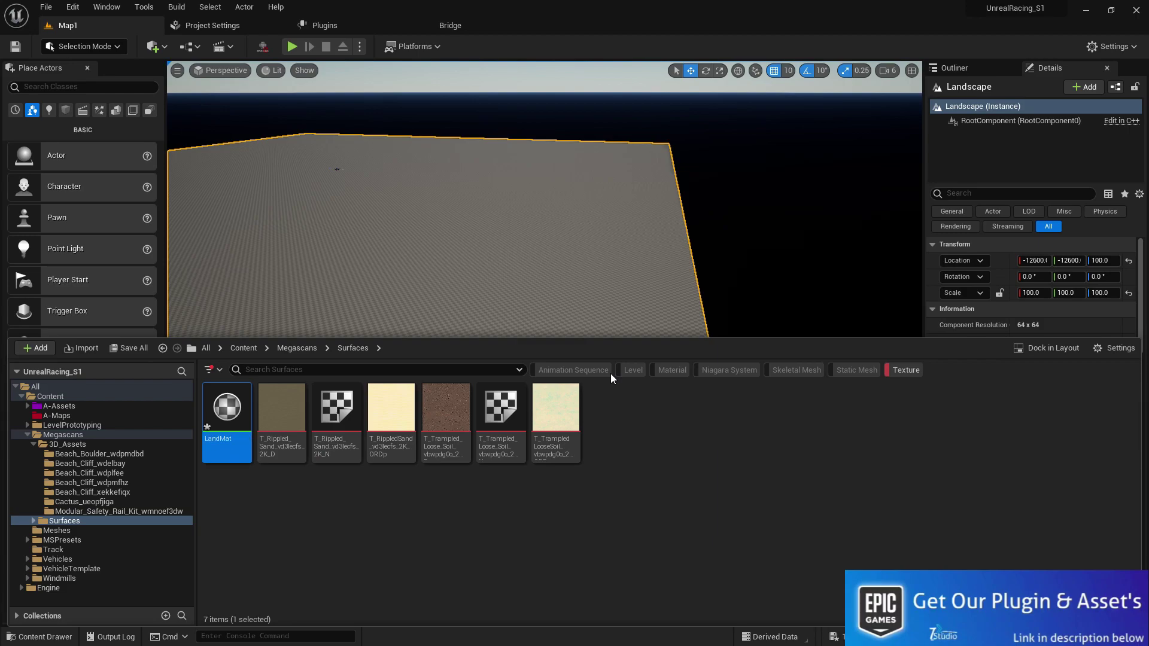
pyautogui.click(129, 348)
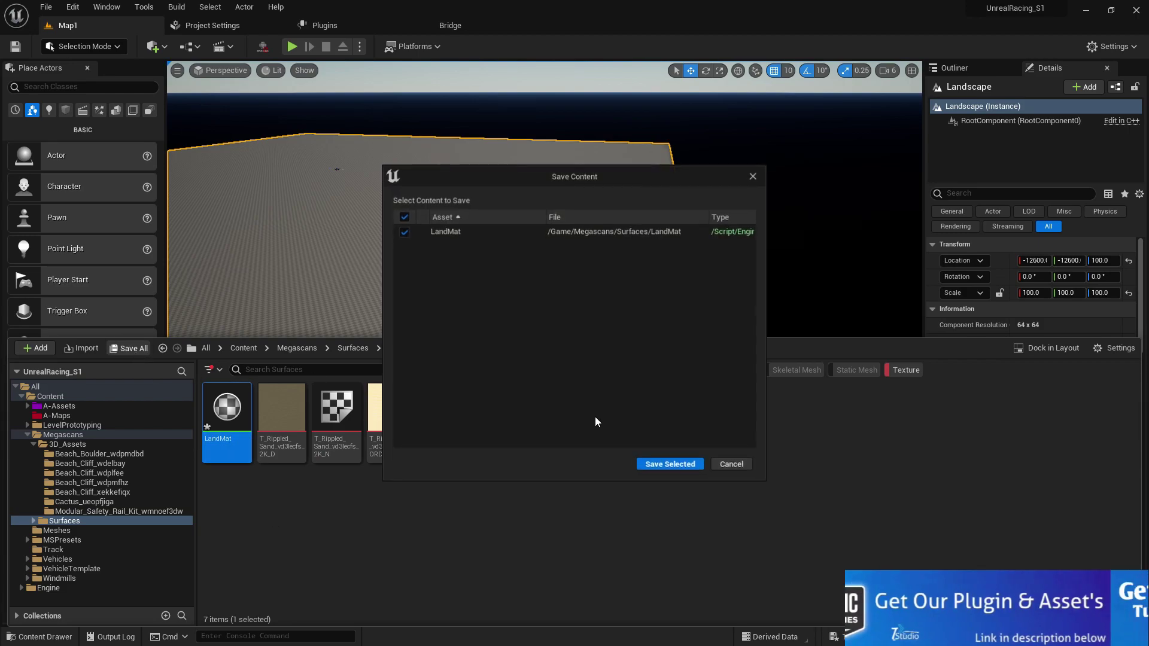
pyautogui.click(667, 464)
# - Turn off the texture filter in the A-Assets folder and create a subfolder named Mat
pyautogui.rightClick(92, 400)
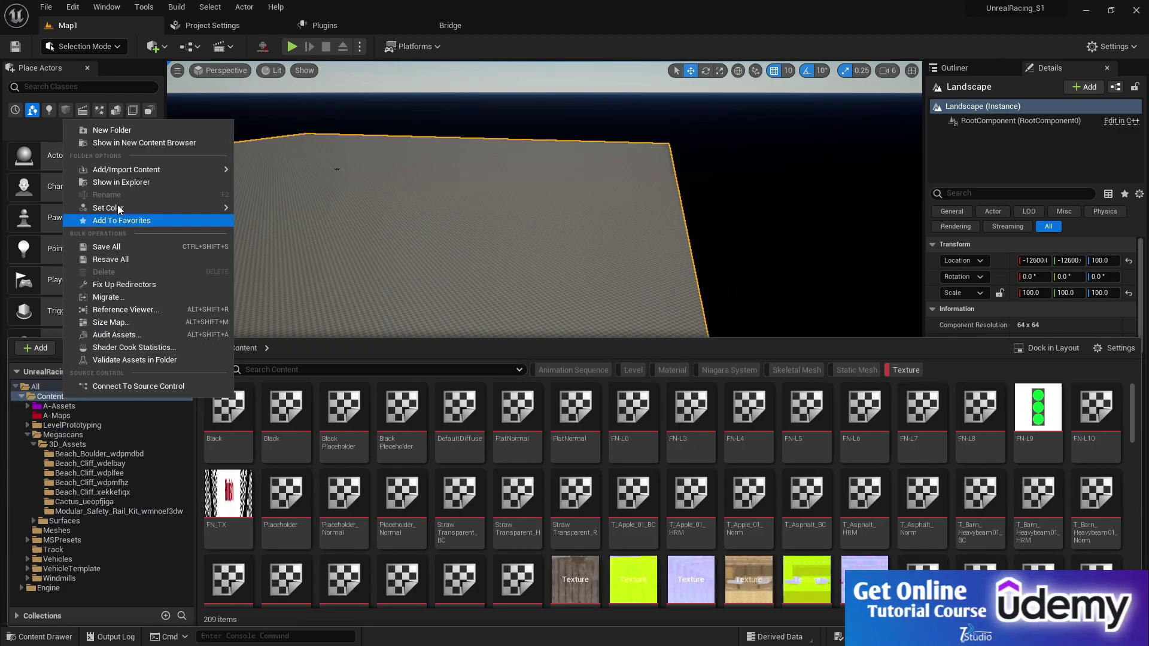
pyautogui.click(66, 406)
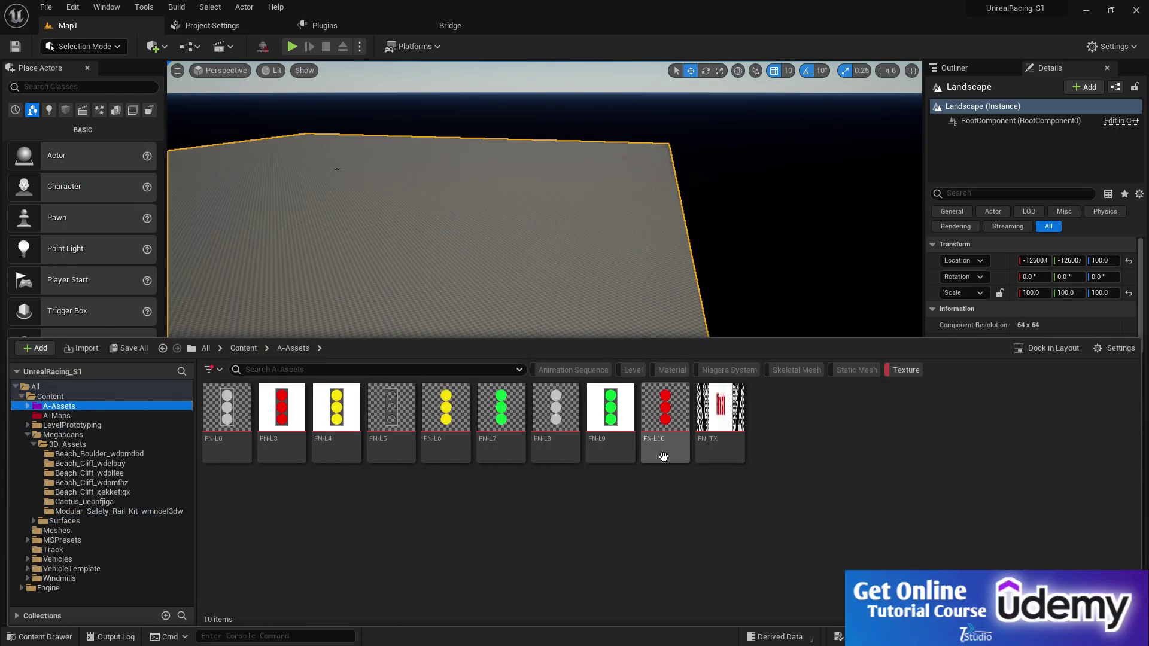
pyautogui.rightClick(835, 419)
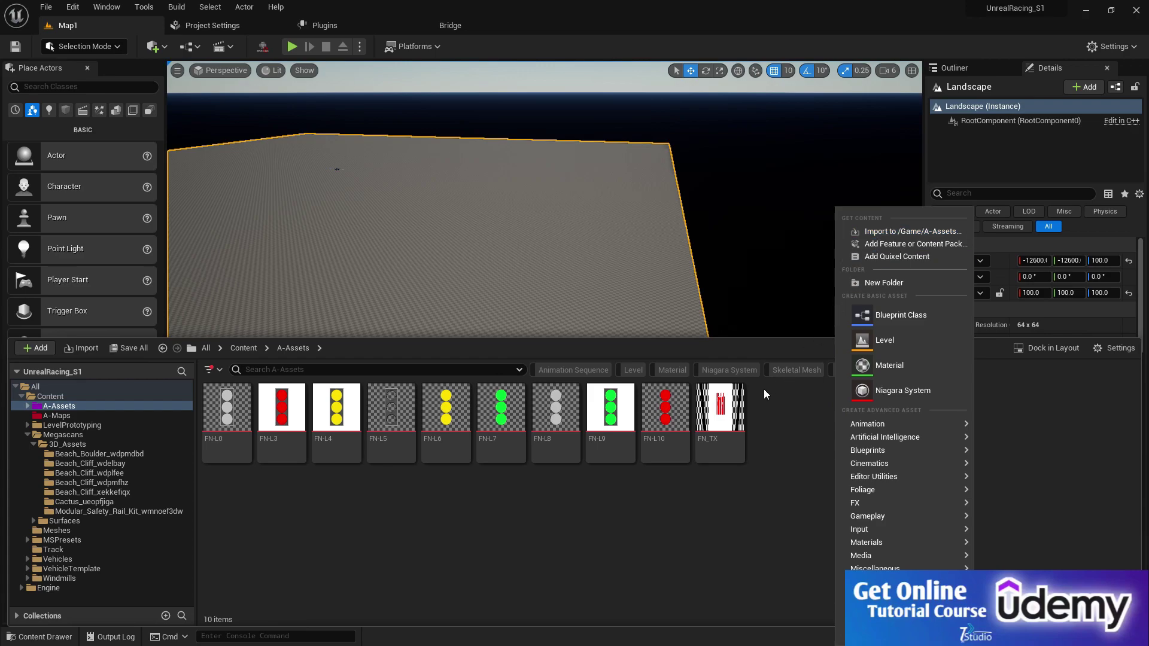
pyautogui.click(804, 421)
pyautogui.click(905, 371)
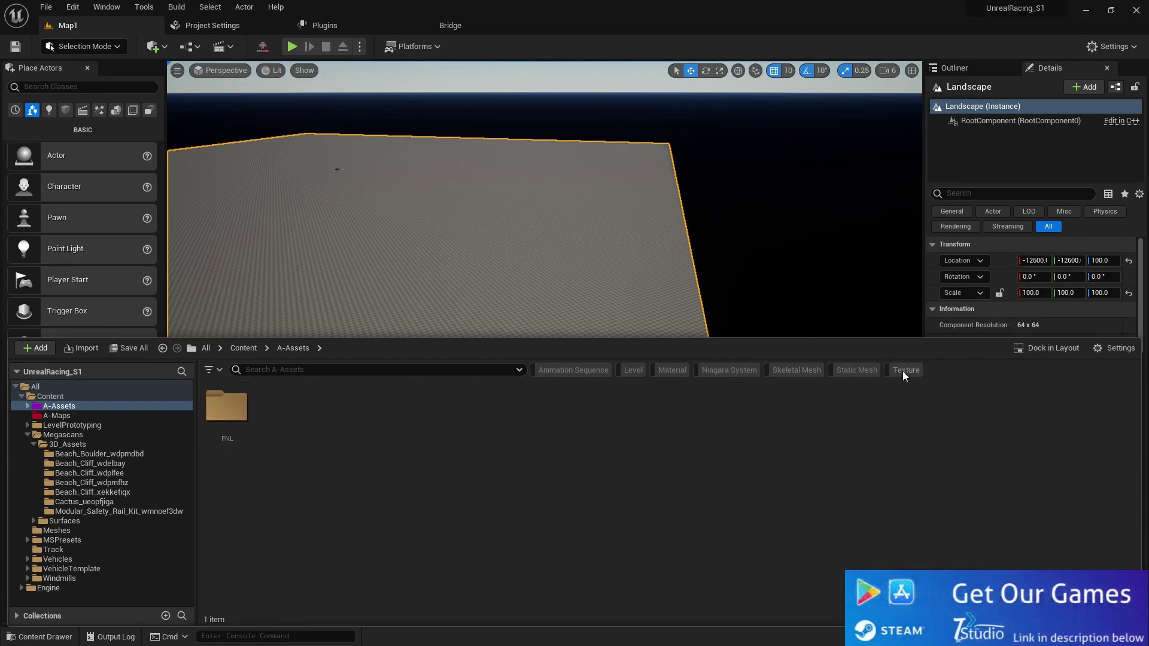
pyautogui.rightClick(290, 404)
pyautogui.click(338, 257)
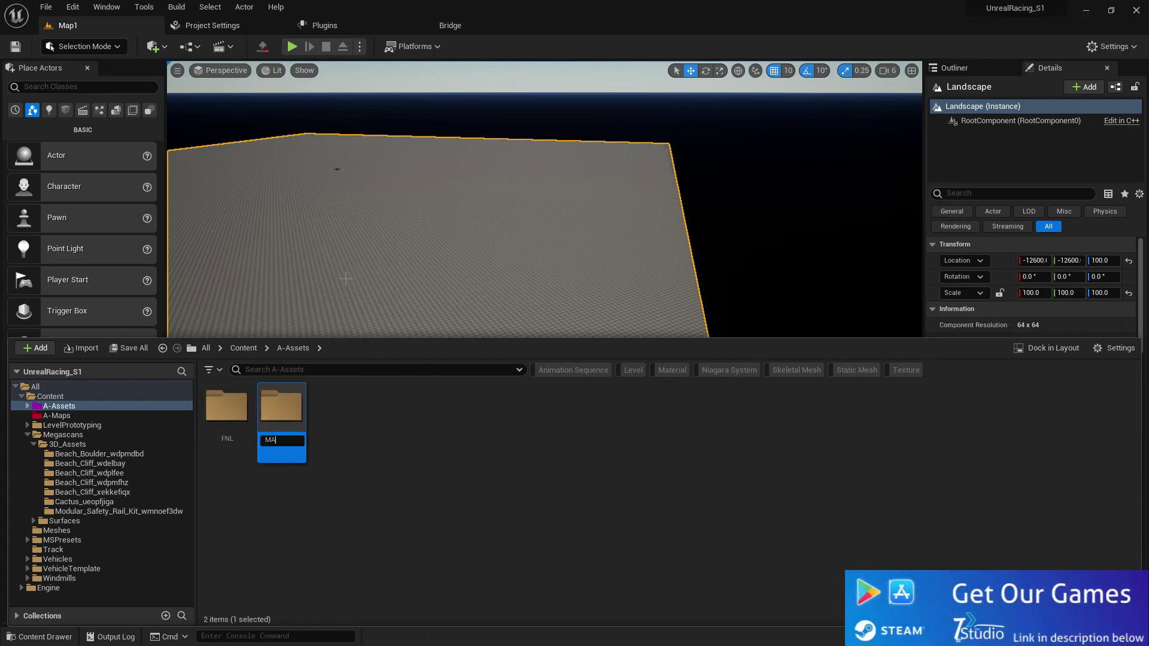
pyautogui.write('MAR')
pyautogui.press('BackSpace')
pyautogui.press('BackSpace')
pyautogui.write('at')
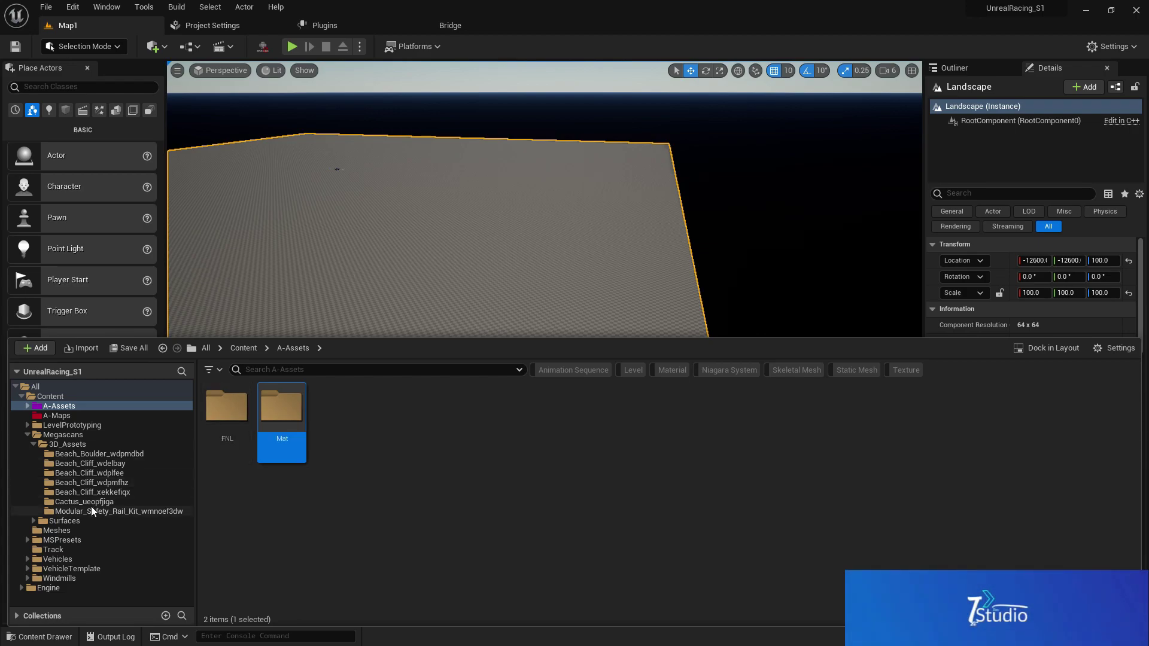
# - Move the LandMat material from the Megascans Surfaces folder into A-Assets/Mat
pyautogui.click(65, 521)
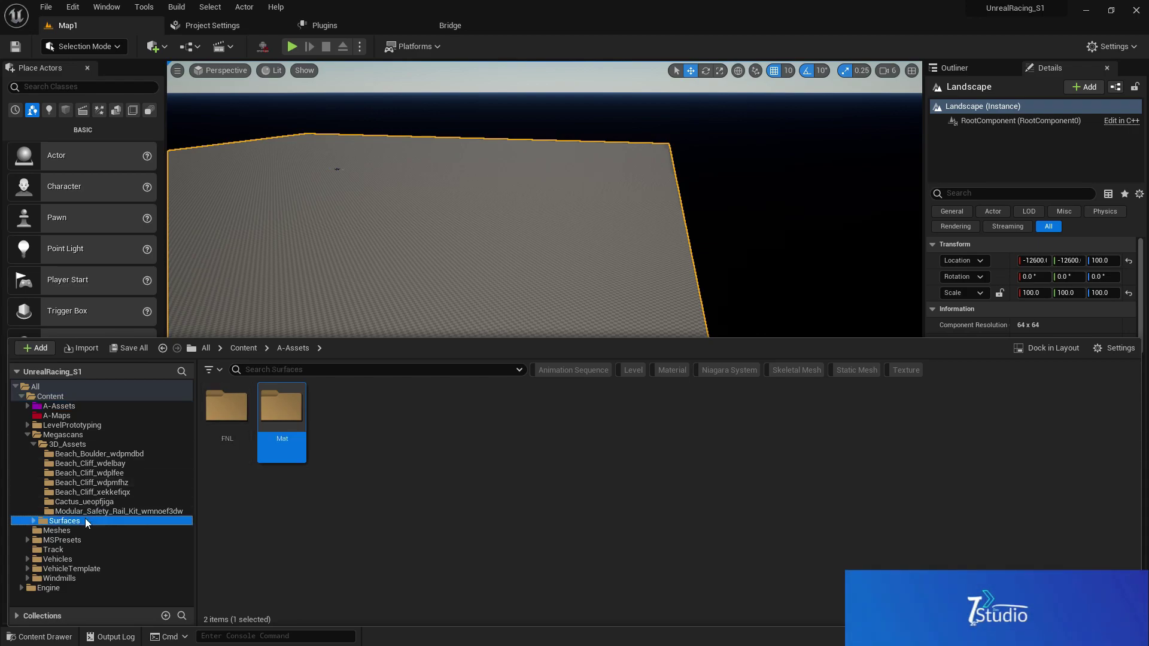
pyautogui.click(335, 410)
pyautogui.moveTo(335, 410); pyautogui.dragTo(388, 456)
pyautogui.click(26, 406)
pyautogui.moveTo(336, 413); pyautogui.dragTo(57, 427)
pyautogui.click(93, 450)
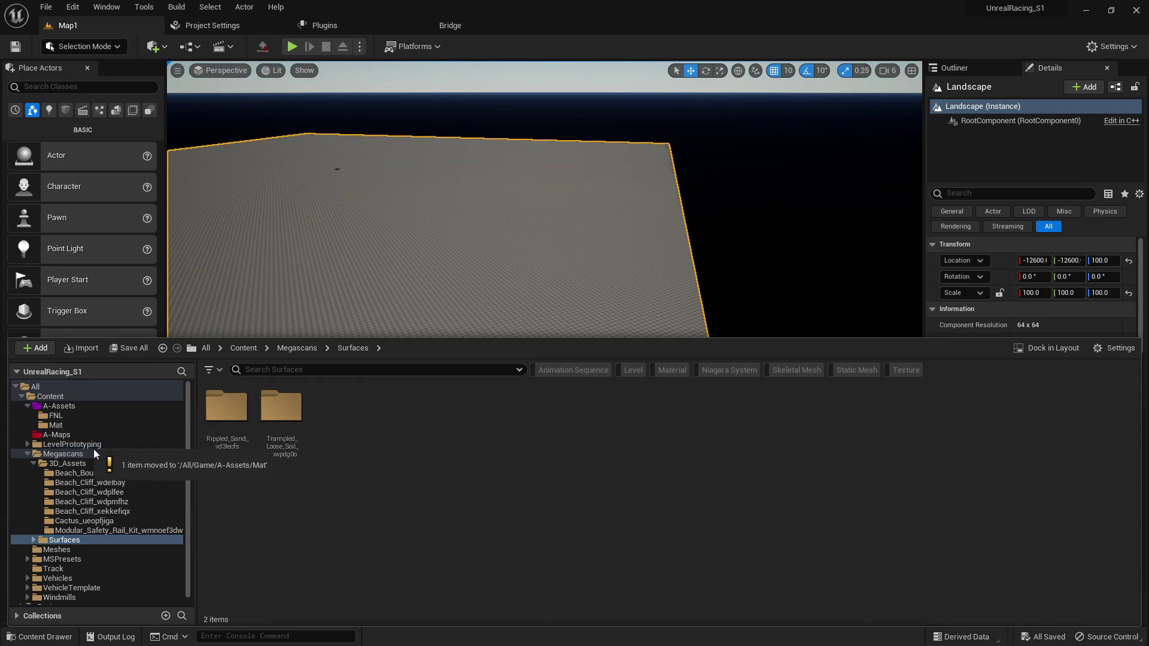
# - Open LandMat from the Mat folder for editing and add LandscapeLayerBlend and LandscapeLayerCoords nodes to its graph
pyautogui.click(73, 426)
pyautogui.doubleClick(232, 432)
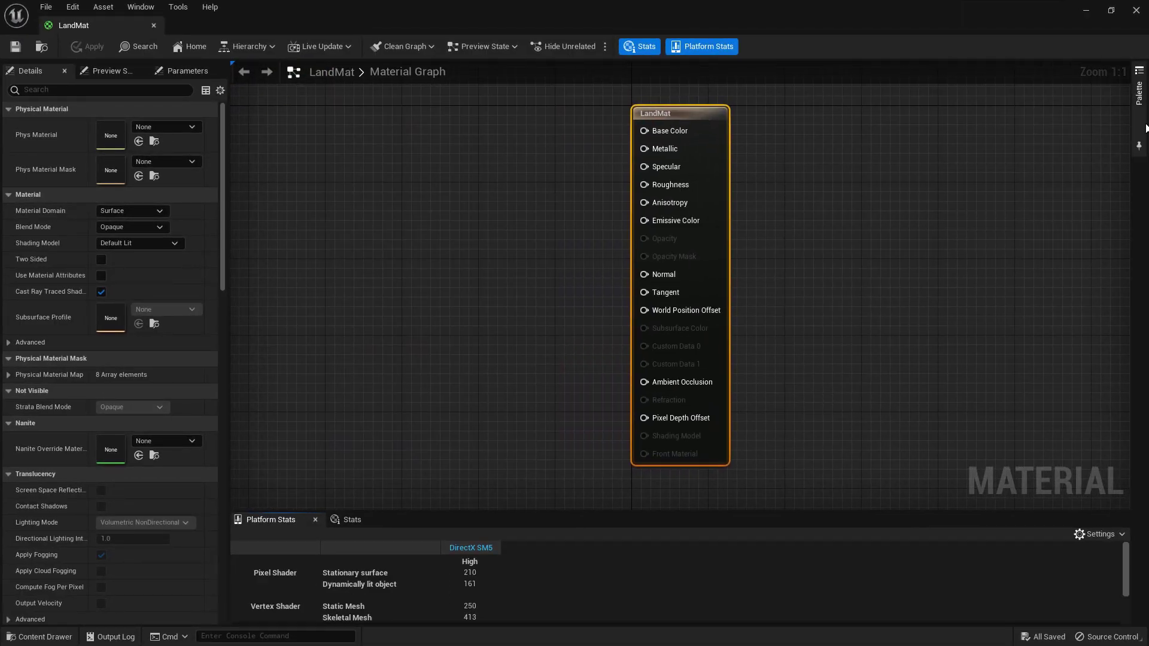
pyautogui.click(1145, 126)
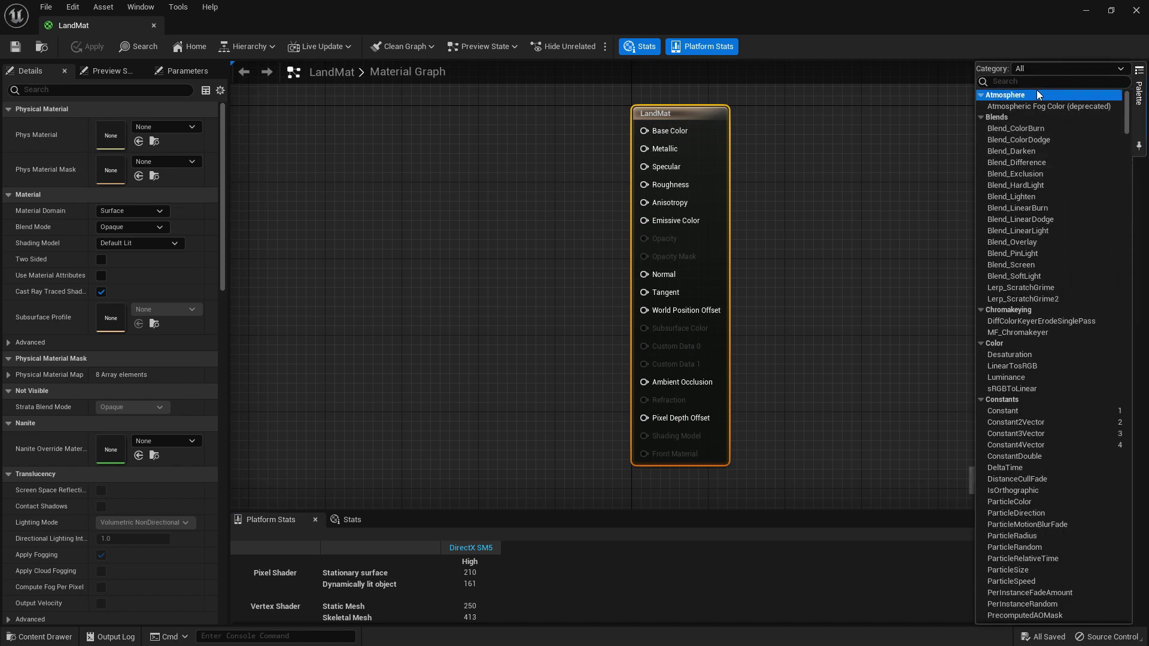
pyautogui.write('land')
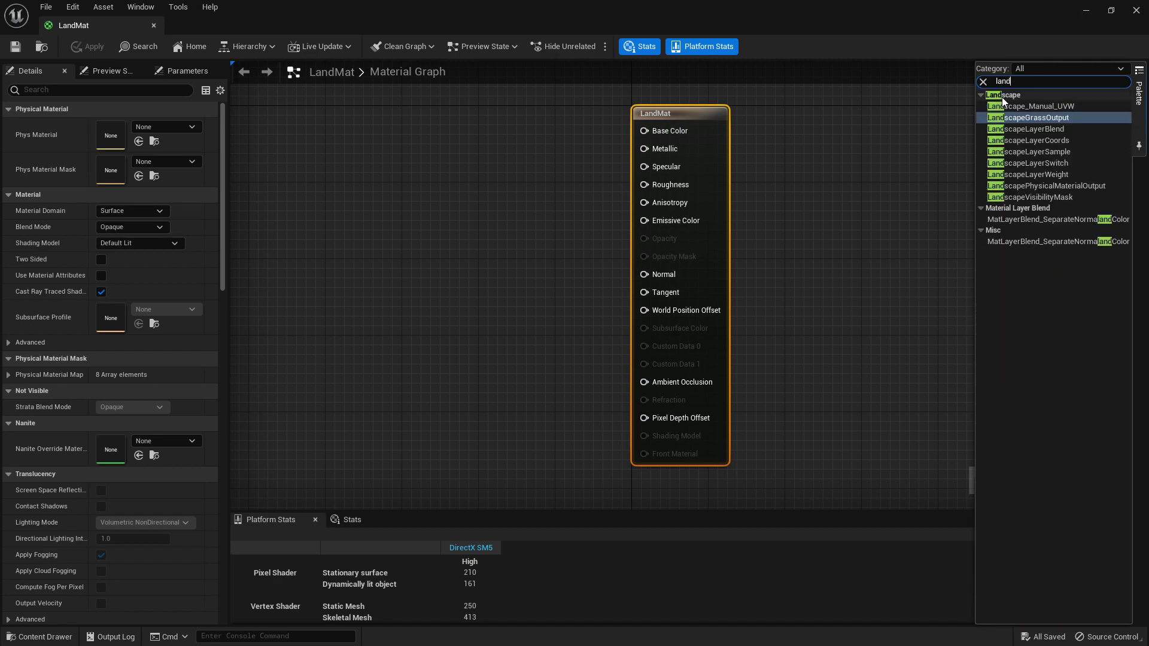
pyautogui.moveTo(713, 130); pyautogui.dragTo(549, 116)
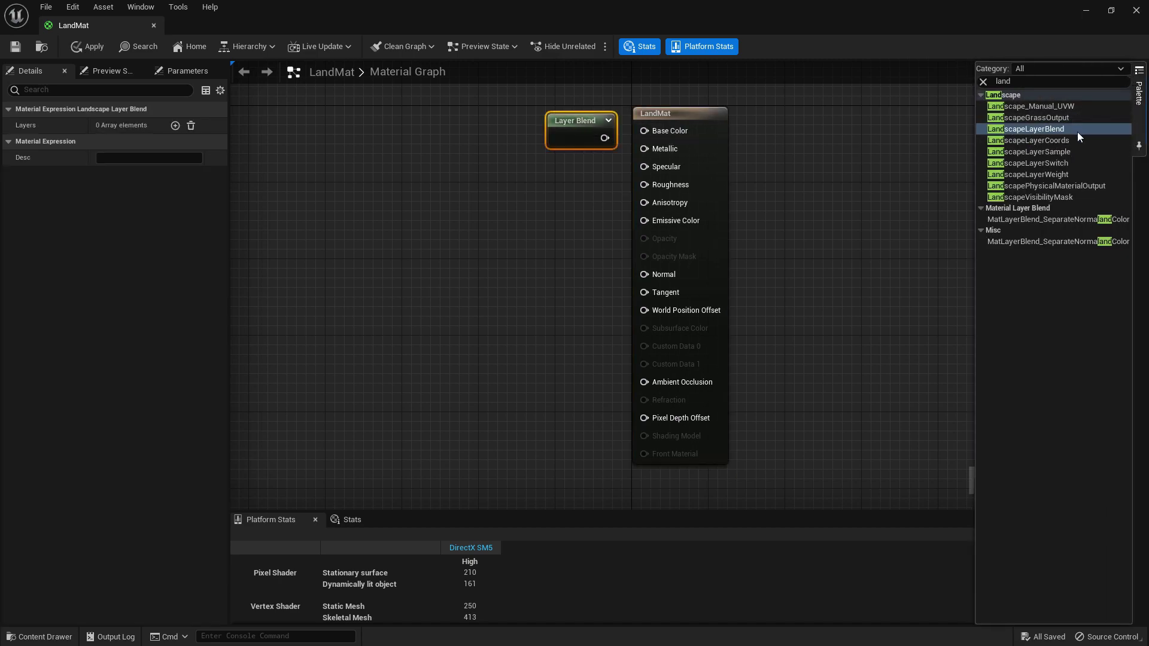
pyautogui.moveTo(1076, 142); pyautogui.dragTo(269, 86)
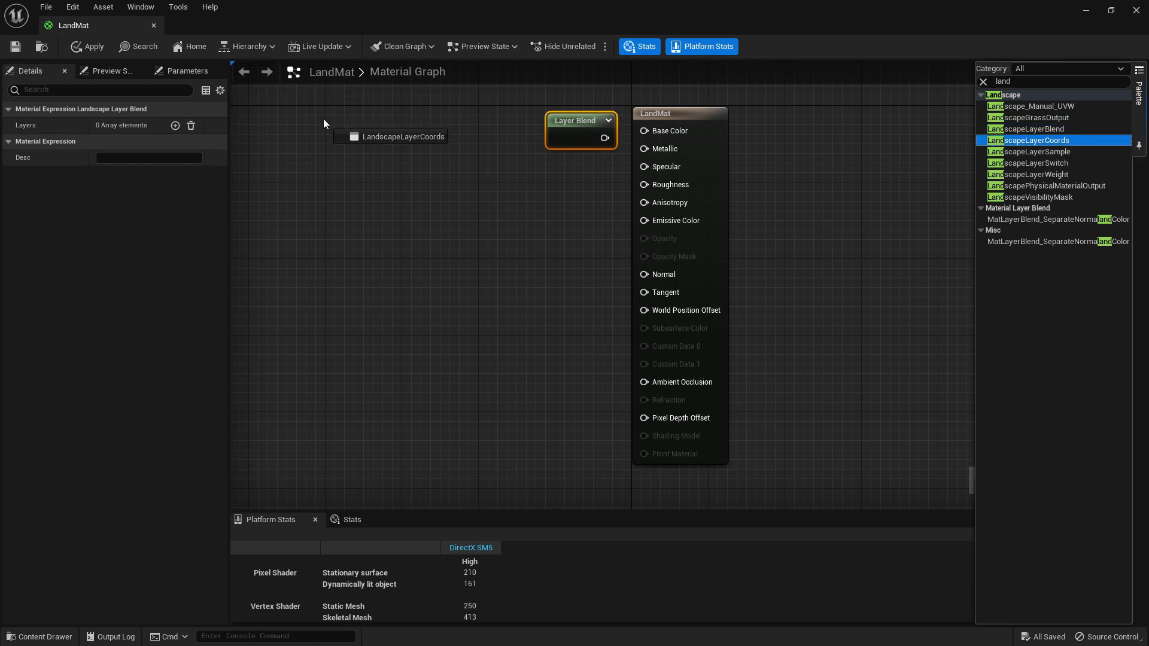
pyautogui.moveTo(324, 123); pyautogui.dragTo(324, 122)
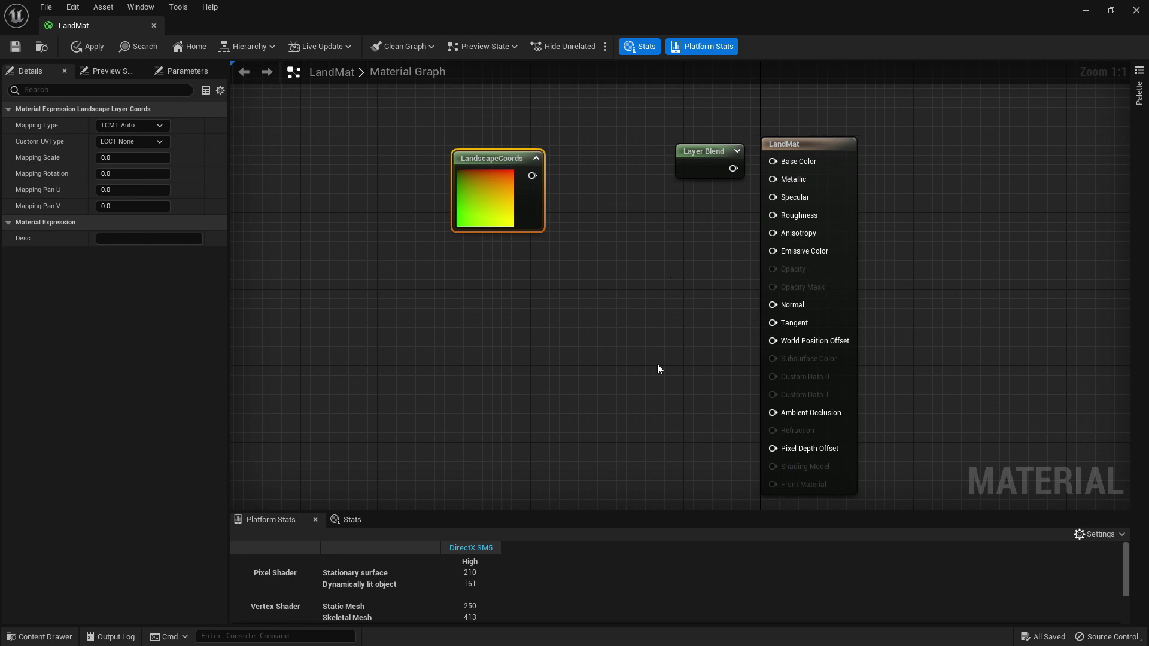
# - Add a Multiply node fed by the LandscapeCoords output into its A input
pyautogui.moveTo(495, 179); pyautogui.dragTo(381, 181)
pyautogui.write('mu')
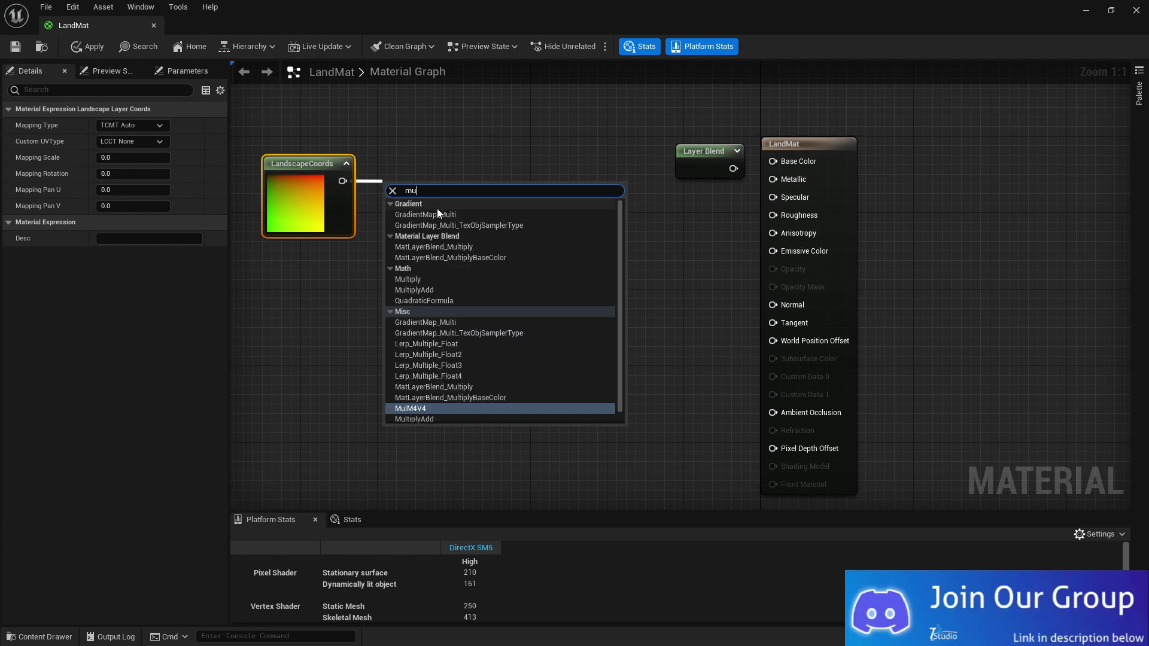
pyautogui.click(421, 272)
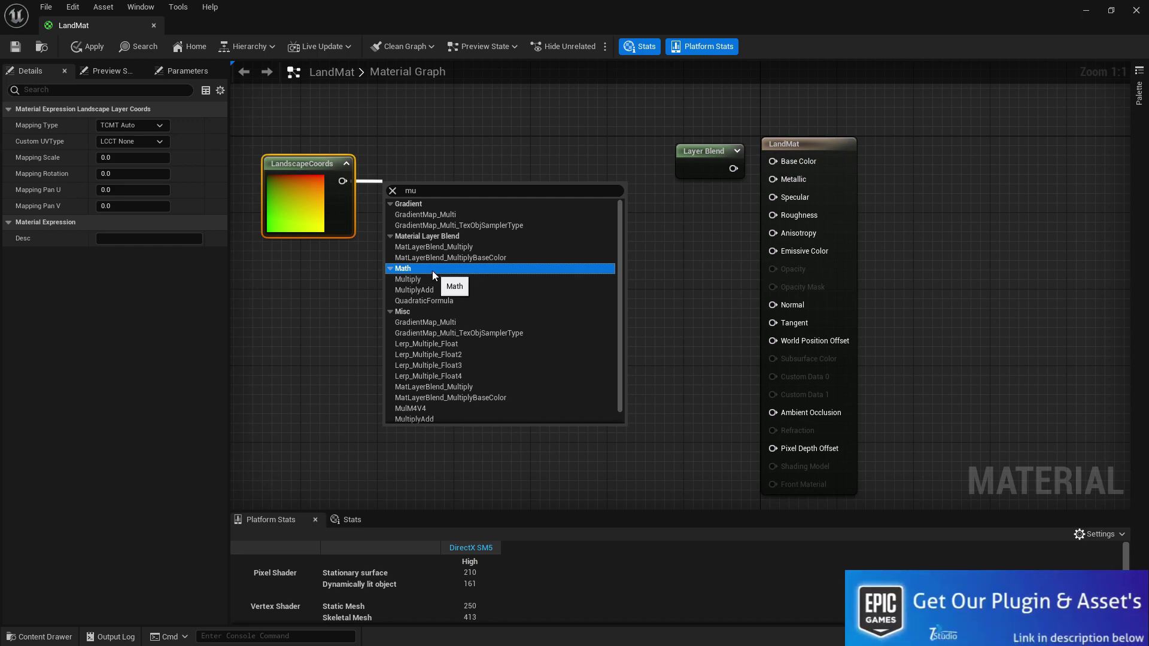
pyautogui.click(419, 279)
pyautogui.moveTo(389, 265); pyautogui.dragTo(458, 245, button='right')
# - Add a Constant node below LandscapeCoords and convert it to a parameter named Tilling
pyautogui.press('1')
pyautogui.click(335, 246)
pyautogui.rightClick(382, 264)
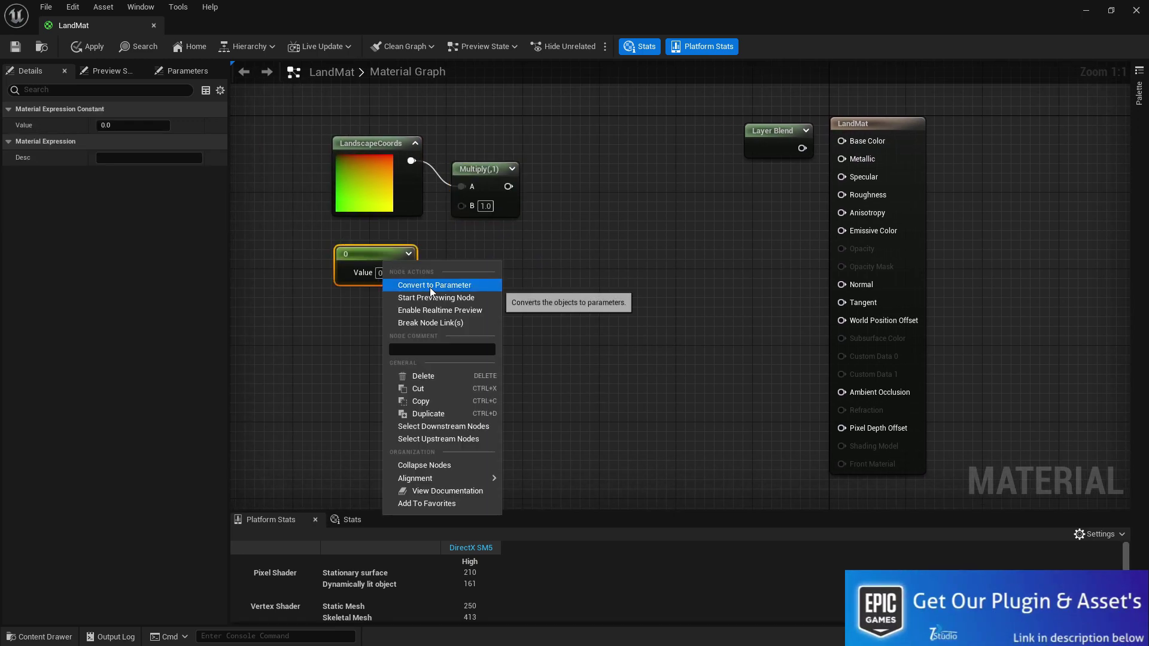
pyautogui.click(431, 286)
pyautogui.write('TR')
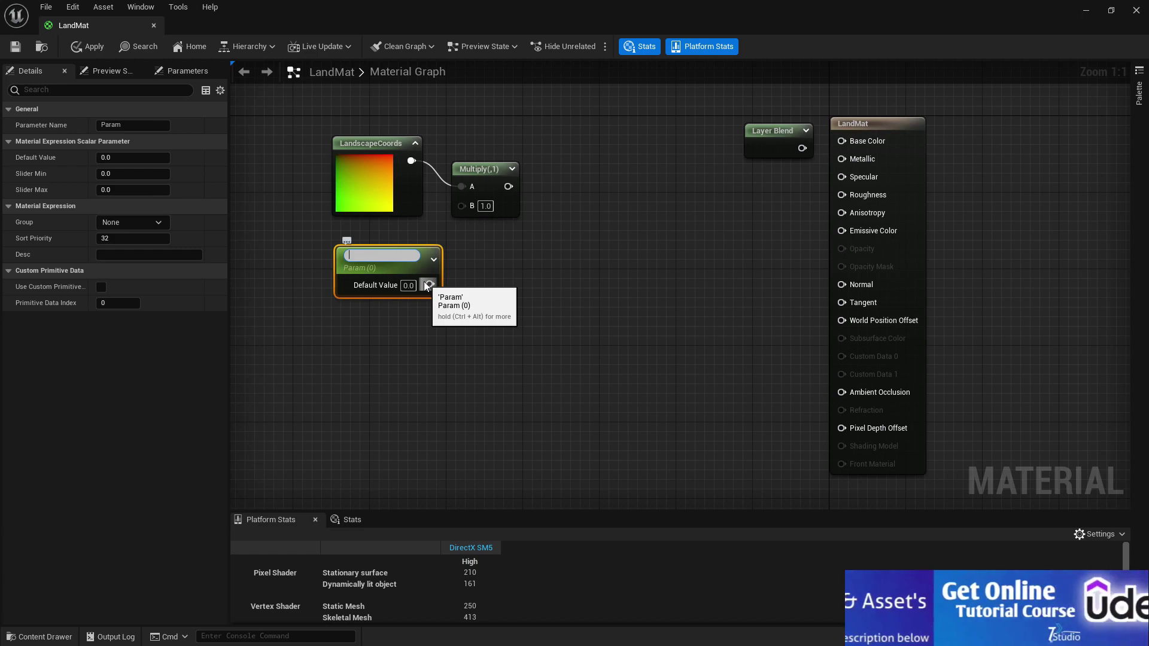
pyautogui.press('BackSpace')
pyautogui.press('BackSpace')
pyautogui.write('T')
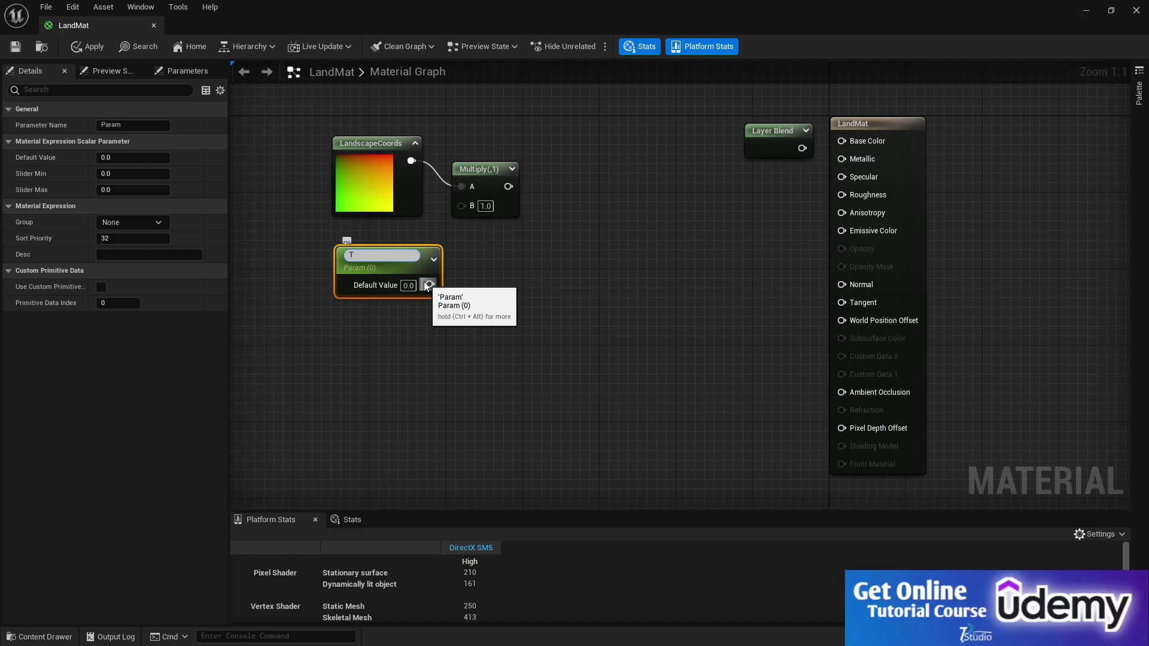
pyautogui.write('illing')
pyautogui.press('Return')
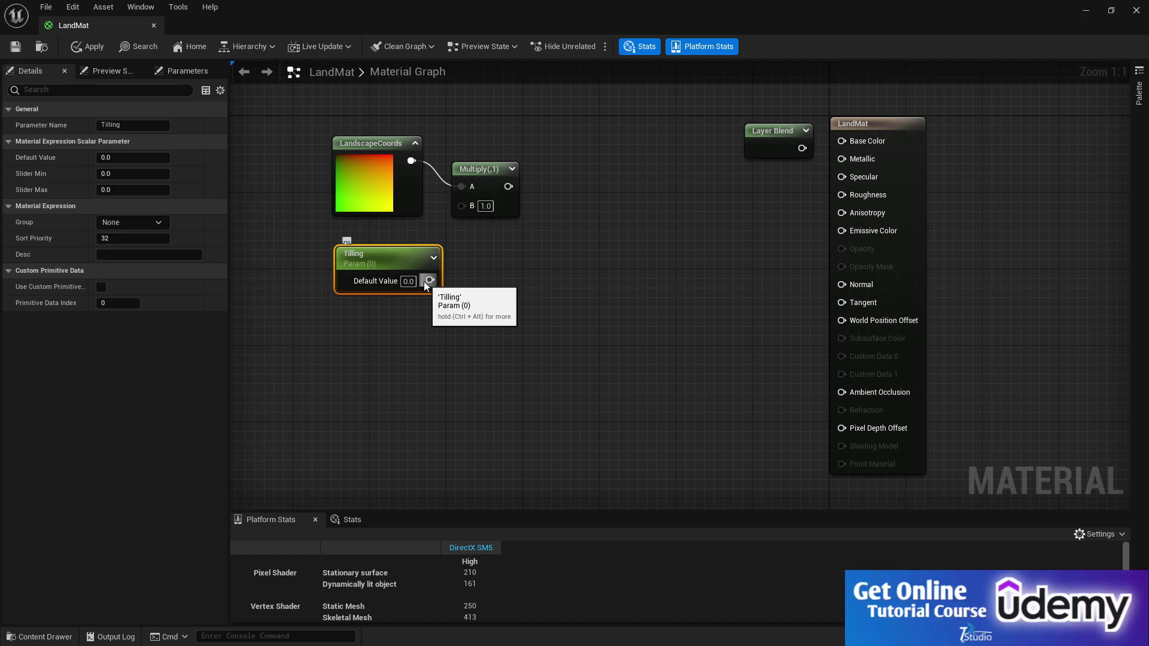
# - Connect the Tilling parameter to the Multiply node's B input, tidy the Multiply node's position and select Tilling
pyautogui.moveTo(427, 280); pyautogui.dragTo(461, 206)
pyautogui.moveTo(501, 171); pyautogui.dragTo(506, 153)
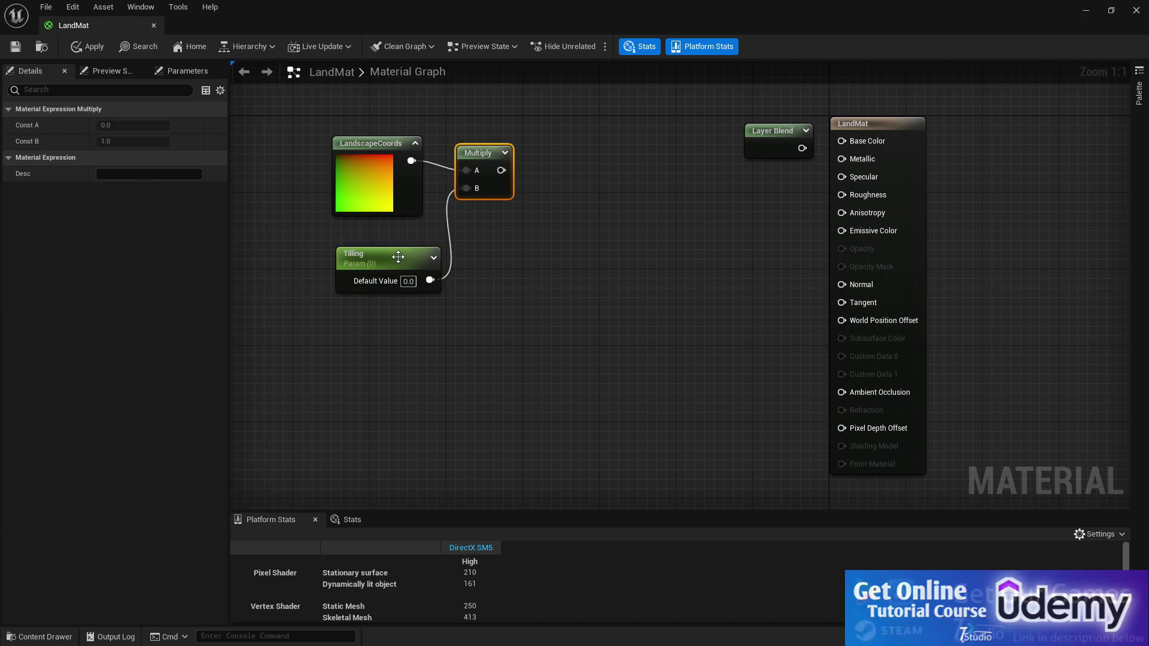
pyautogui.click(391, 261)
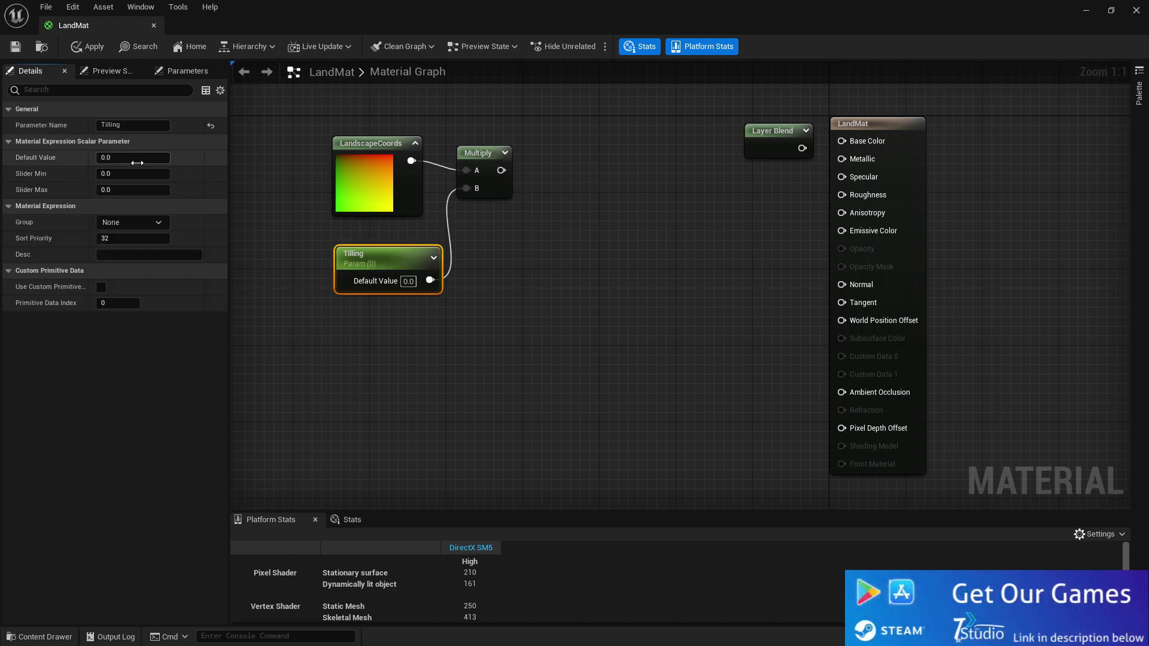
# - Set the Tilling parameter's default value to 1.0 and save the LandMat material
pyautogui.click(16, 46)
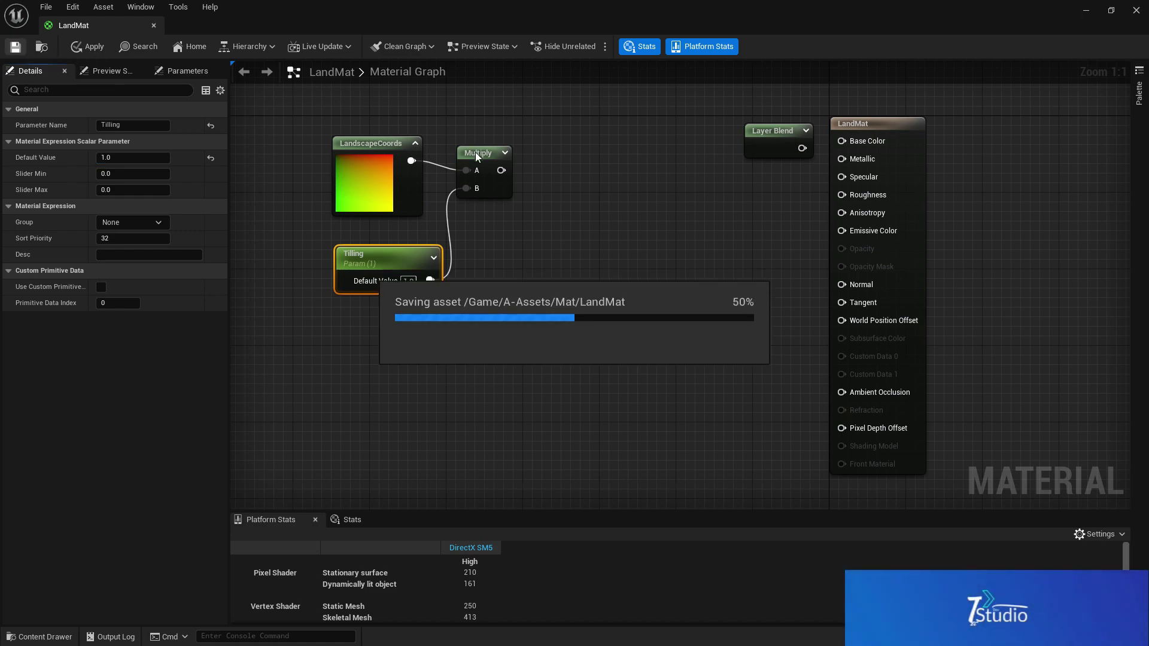
pyautogui.click(477, 155)
pyautogui.moveTo(583, 143); pyautogui.dragTo(517, 151, button='right')
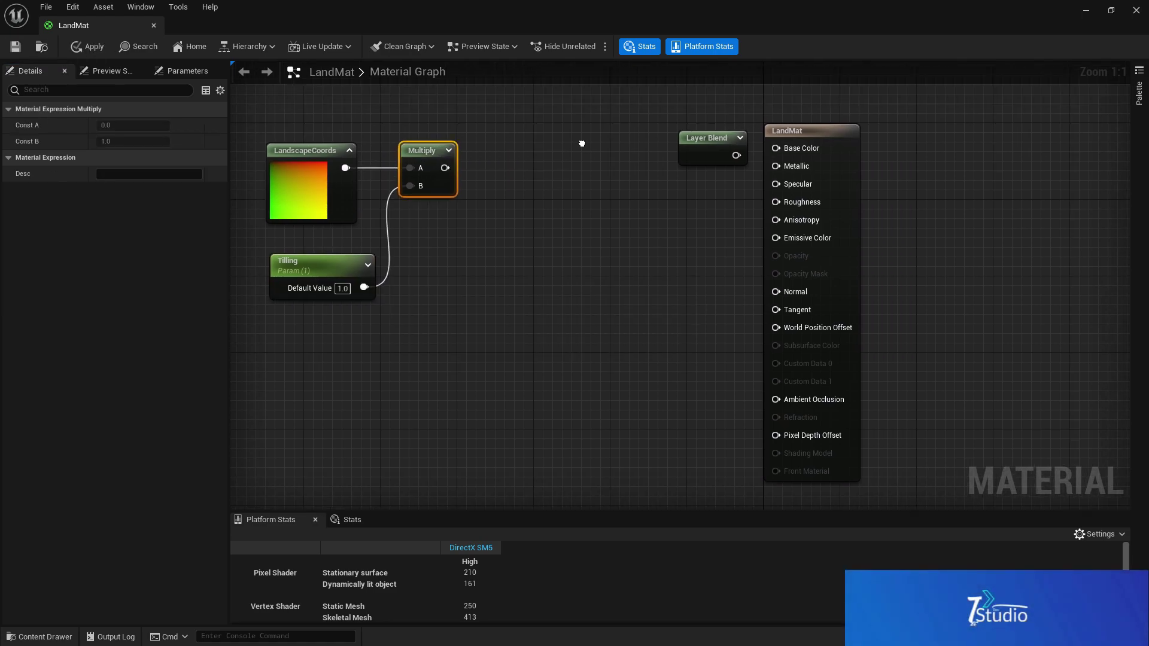
# - Add two layer elements to the Layer Blend node and expand both for editing
pyautogui.click(697, 144)
pyautogui.click(175, 125)
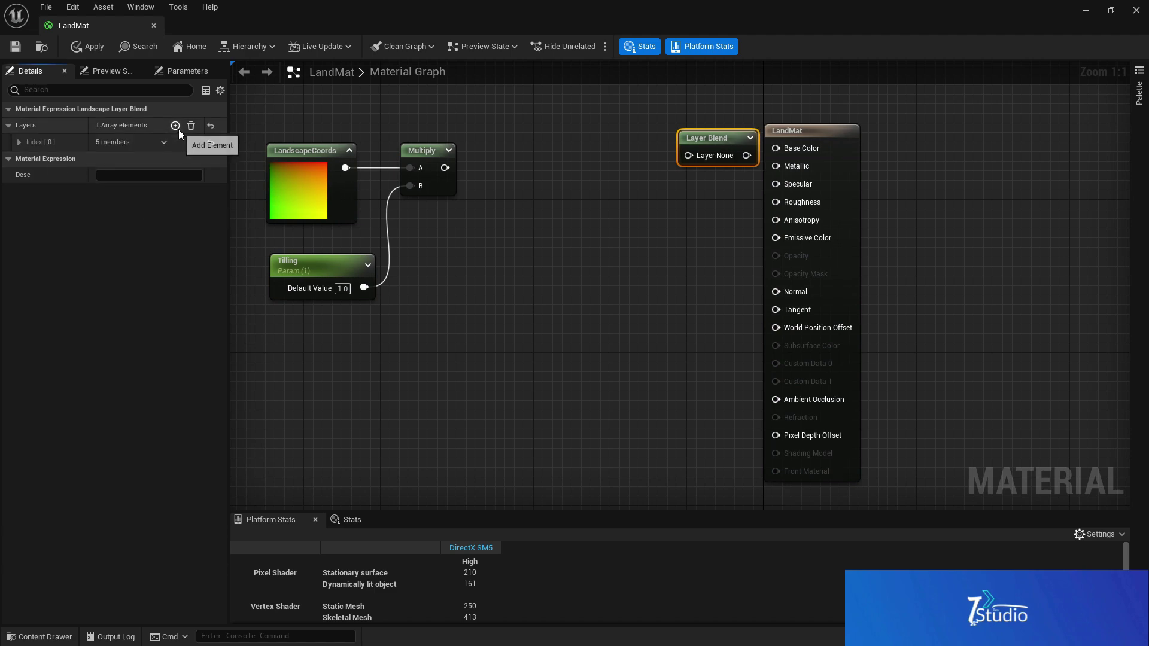
pyautogui.click(175, 125)
pyautogui.click(19, 158)
pyautogui.click(19, 142)
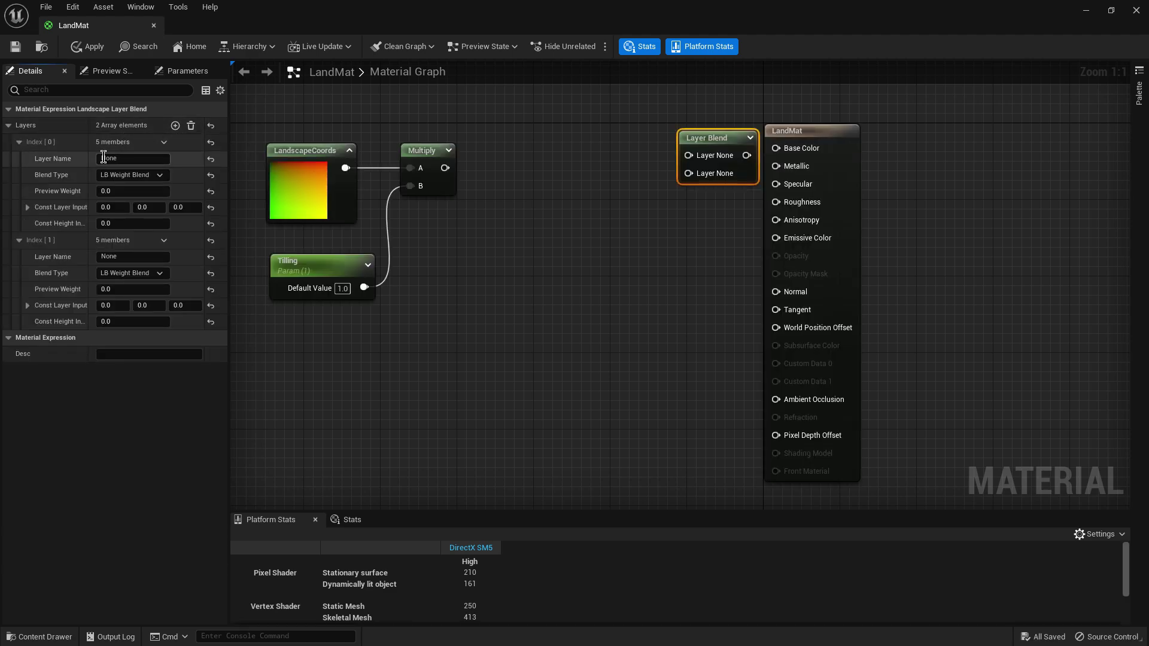
# - Set both layers' preview weight to 1.0 and name the layers D and R
pyautogui.click(122, 191)
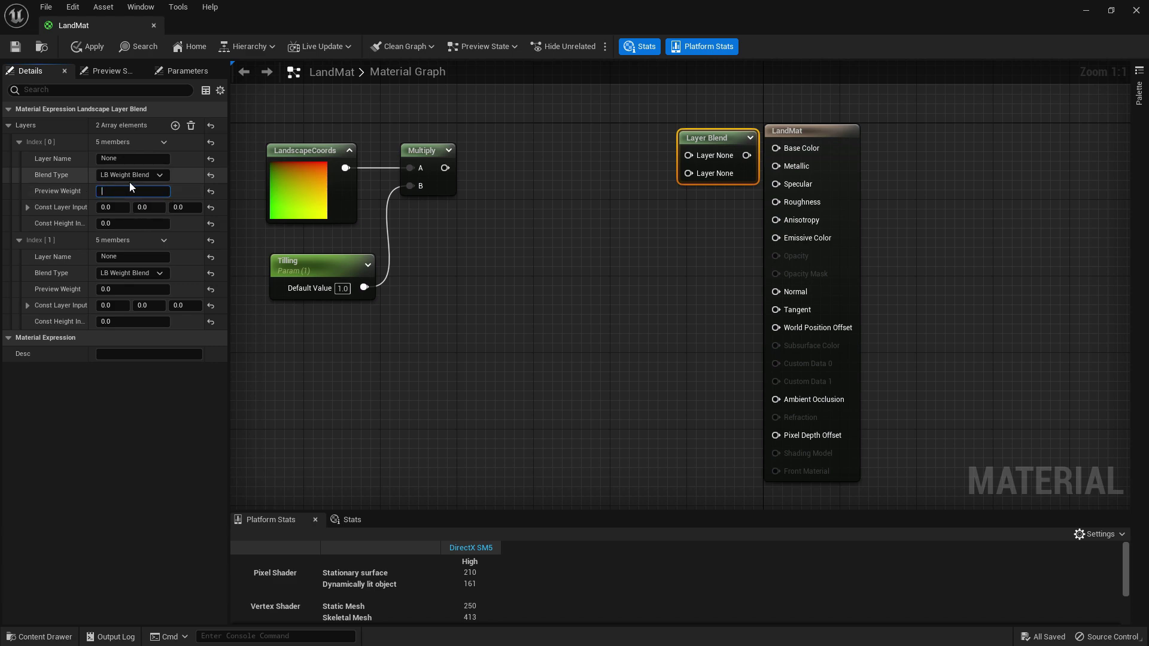
pyautogui.write('1')
pyautogui.press('Return')
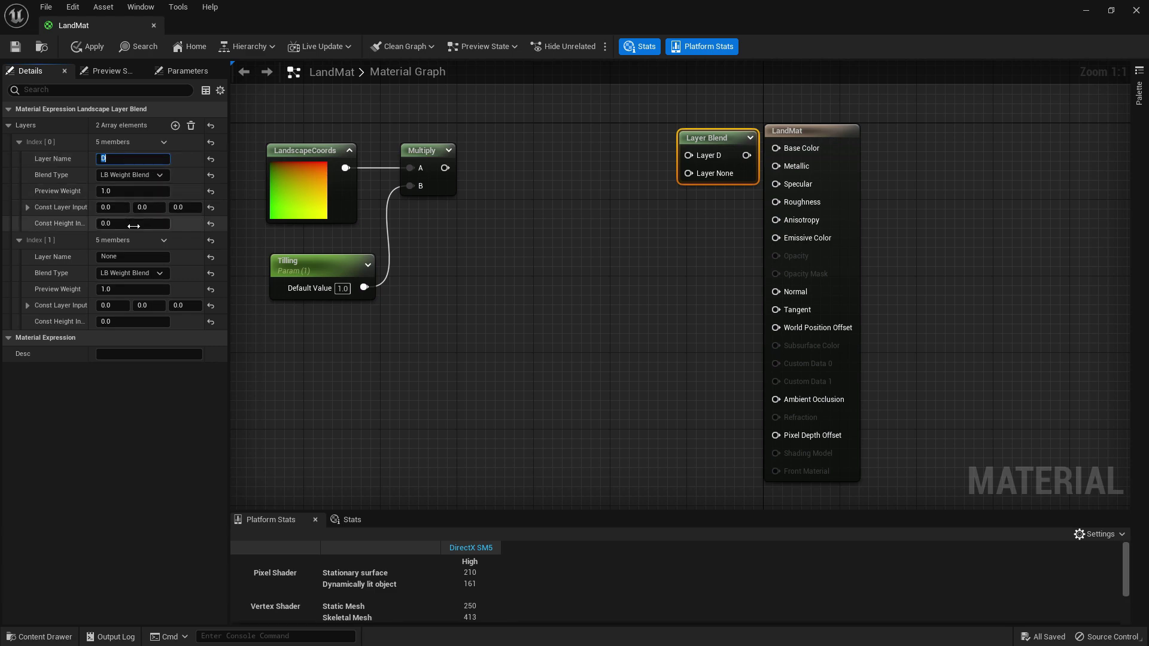
pyautogui.click(125, 257)
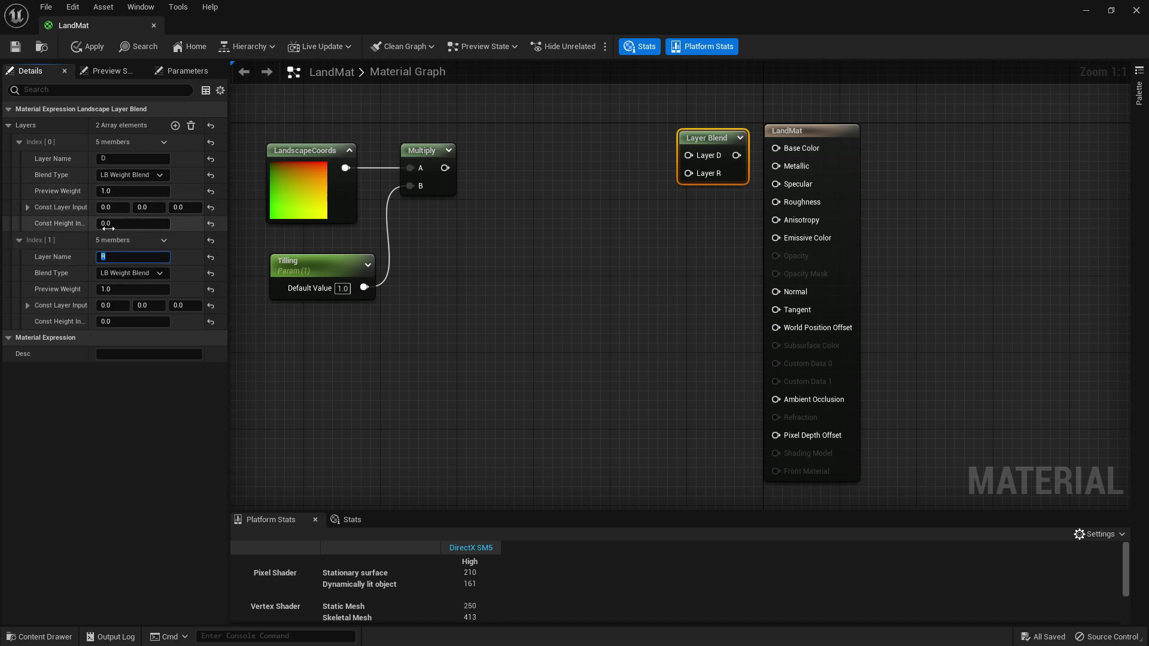
# - Move the Layer Blend node away from the material output, make two copies of it and stack the three nodes in a column
pyautogui.moveTo(726, 139); pyautogui.dragTo(649, 142)
pyautogui.rightClick(649, 147)
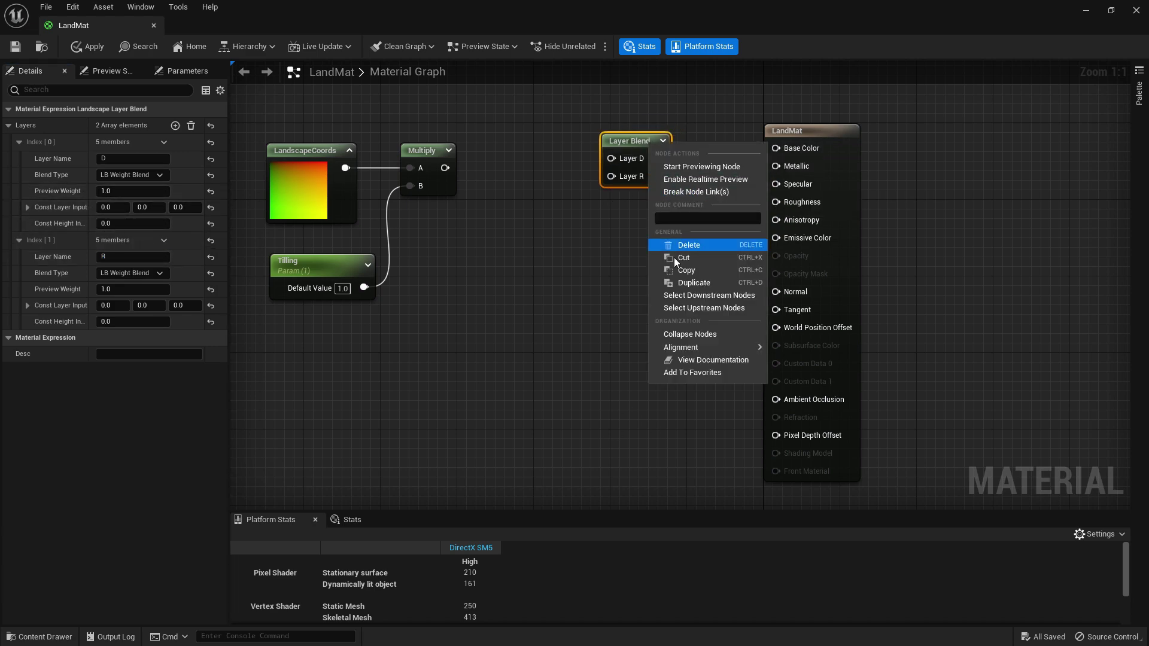
pyautogui.click(678, 270)
pyautogui.moveTo(630, 239); pyautogui.dragTo(564, 193, button='right')
pyautogui.hotkey('ctrl', 'v')
pyautogui.hotkey('ctrl', 'v')
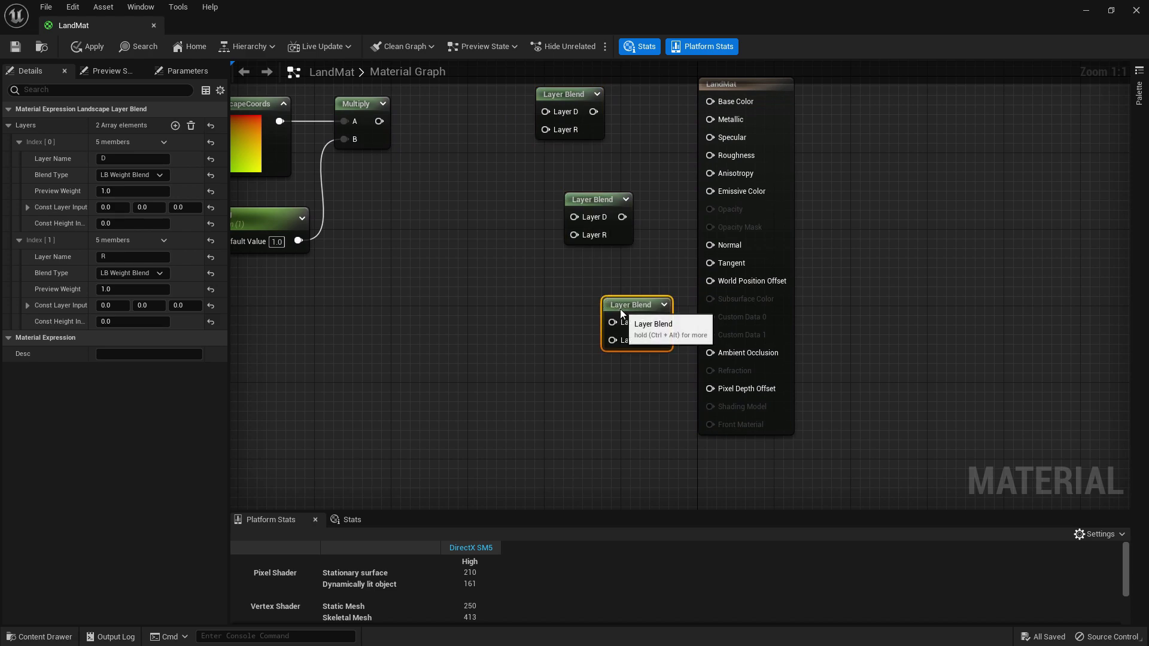
pyautogui.moveTo(621, 314); pyautogui.dragTo(555, 343)
pyautogui.moveTo(594, 202); pyautogui.dragTo(575, 202)
pyautogui.moveTo(522, 231); pyautogui.dragTo(654, 242, button='right')
# - Add the D, N and ORDp textures from the Rippled_Sand surface folder to the material graph as texture samples
pyautogui.click(54, 637)
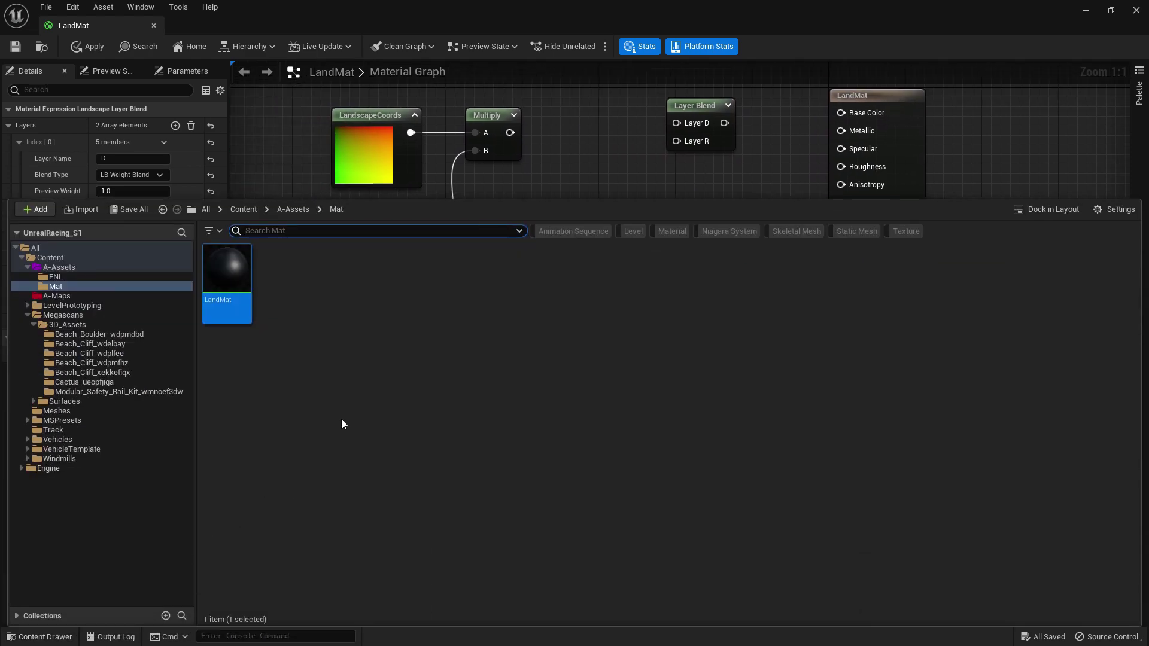
pyautogui.click(88, 404)
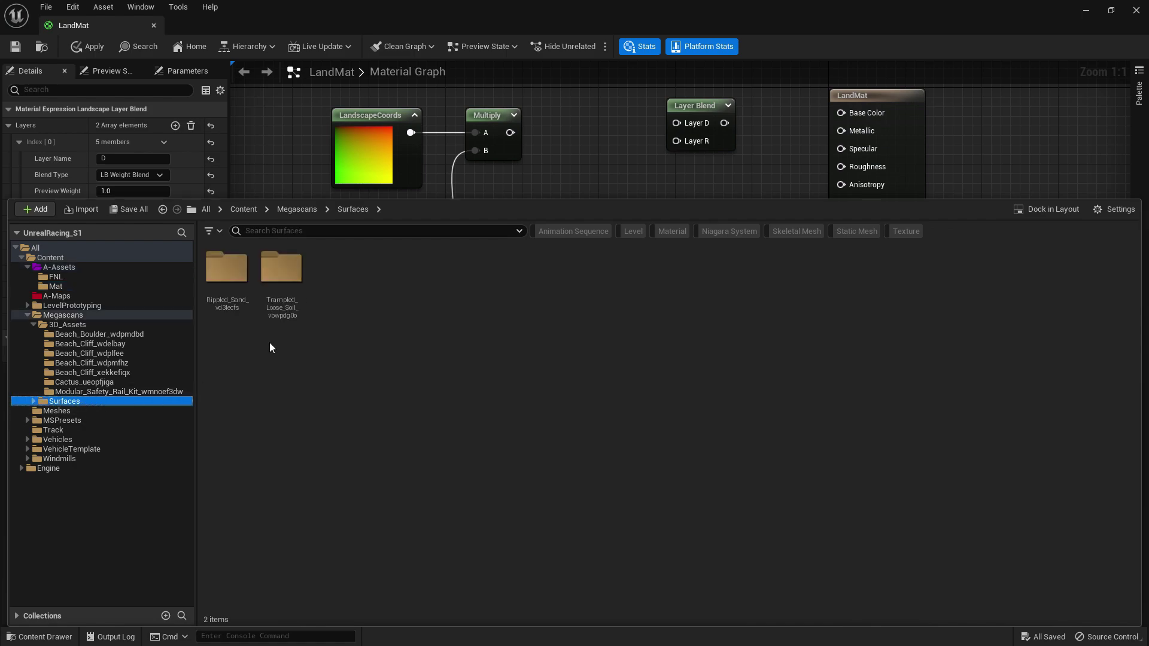
pyautogui.doubleClick(249, 282)
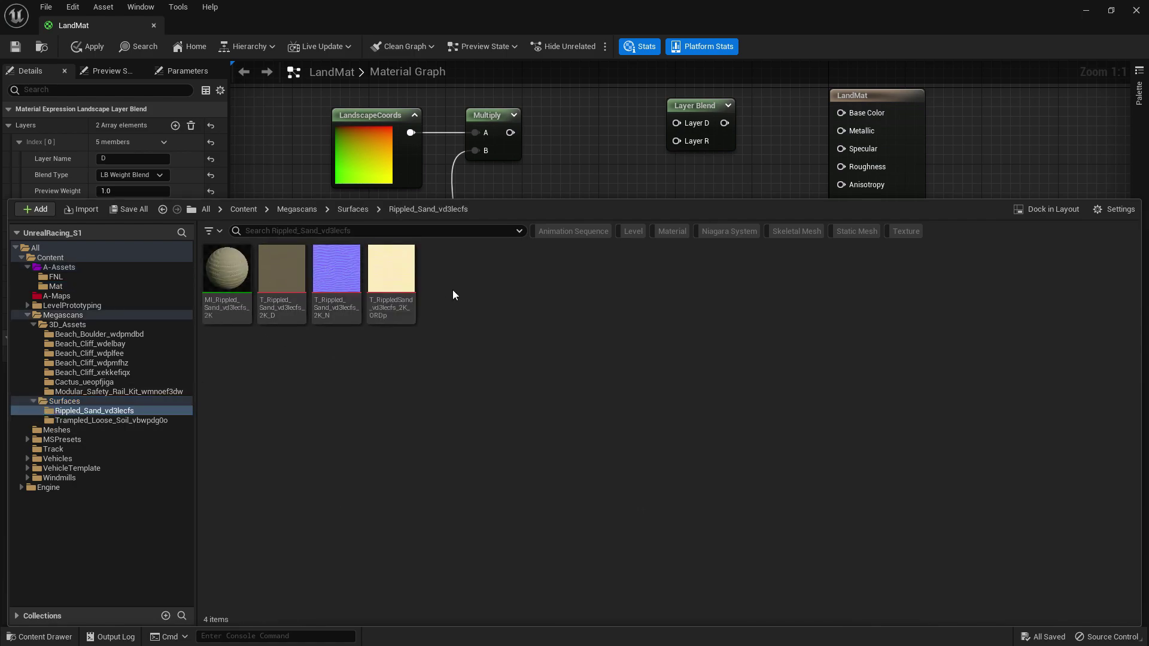
pyautogui.click(304, 277)
pyautogui.keyDown('shift'); pyautogui.click(387, 271); pyautogui.keyUp('shift')
pyautogui.moveTo(282, 268); pyautogui.dragTo(256, 131)
pyautogui.moveTo(276, 146); pyautogui.dragTo(404, 128, button='right')
# - Separate the sand texture samples and move the LandscapeCoords, Tilling and Multiply nodes to the far side of them from the Layer Blends
pyautogui.moveTo(441, 280); pyautogui.dragTo(486, 477)
pyautogui.moveTo(413, 257); pyautogui.dragTo(288, 262)
pyautogui.moveTo(349, 249); pyautogui.dragTo(379, 318, button='right')
pyautogui.moveTo(439, 300); pyautogui.dragTo(474, 431)
pyautogui.moveTo(467, 169); pyautogui.dragTo(564, 211, button='right')
pyautogui.moveTo(565, 210); pyautogui.dragTo(636, 323)
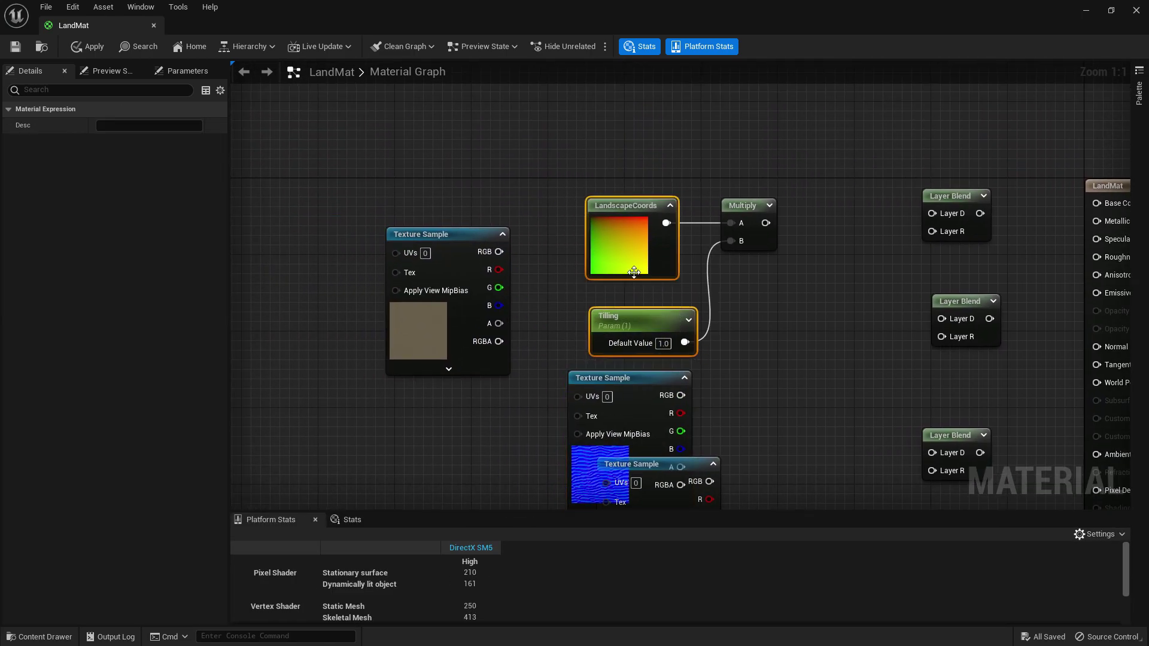
pyautogui.moveTo(623, 260); pyautogui.dragTo(272, 246)
pyautogui.moveTo(752, 207); pyautogui.dragTo(416, 197)
# - Arrange the sand texture samples in a column with the color map first, ORDp second and normal map last
pyautogui.moveTo(462, 231); pyautogui.dragTo(659, 174)
pyautogui.moveTo(718, 267); pyautogui.dragTo(451, 133, button='right')
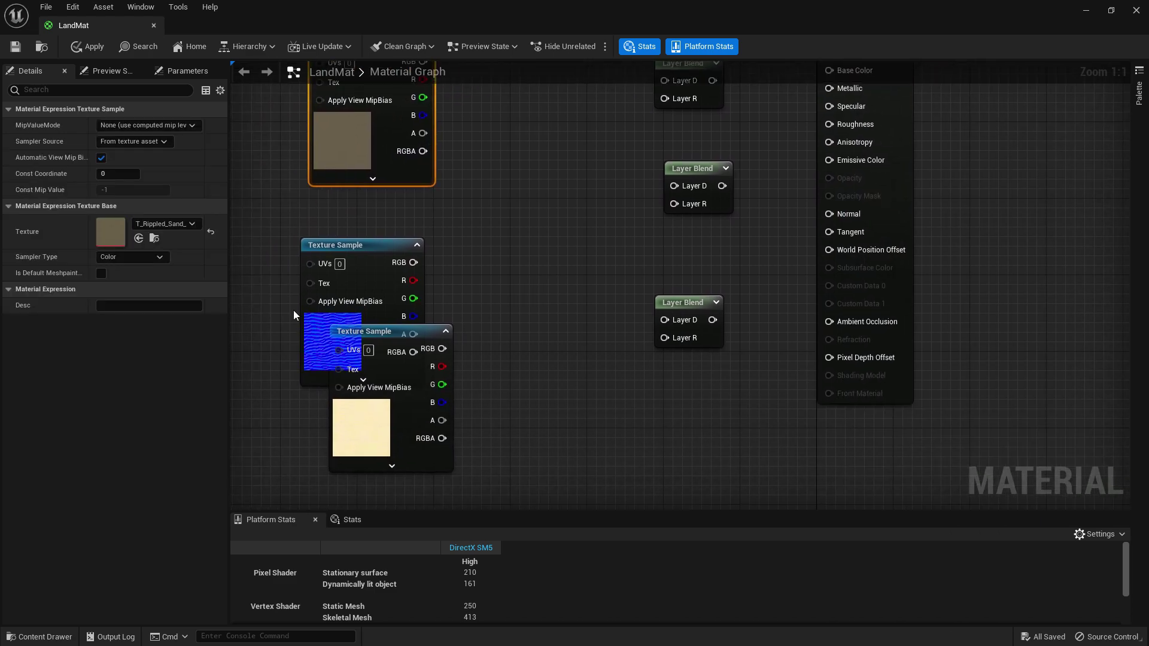
pyautogui.moveTo(321, 353); pyautogui.dragTo(570, 488)
pyautogui.moveTo(379, 418); pyautogui.dragTo(370, 302)
pyautogui.moveTo(620, 387); pyautogui.dragTo(381, 410)
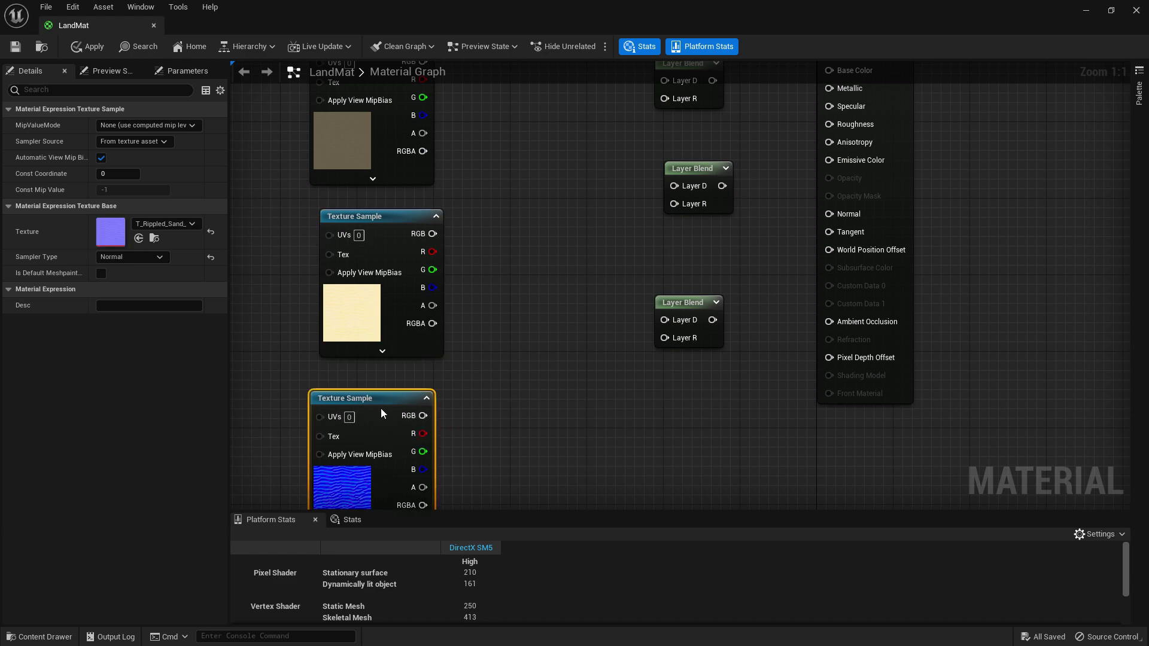
# - Connect the RGB output of each sand texture sample to the Layer D input of its neighbouring Layer Blend
pyautogui.moveTo(570, 319); pyautogui.dragTo(532, 374, button='right')
pyautogui.moveTo(393, 289); pyautogui.dragTo(635, 243)
pyautogui.moveTo(521, 150); pyautogui.dragTo(534, 238, button='right')
pyautogui.moveTo(400, 206); pyautogui.dragTo(664, 198)
pyautogui.moveTo(590, 234); pyautogui.dragTo(555, 104, button='right')
pyautogui.moveTo(358, 420); pyautogui.dragTo(598, 326)
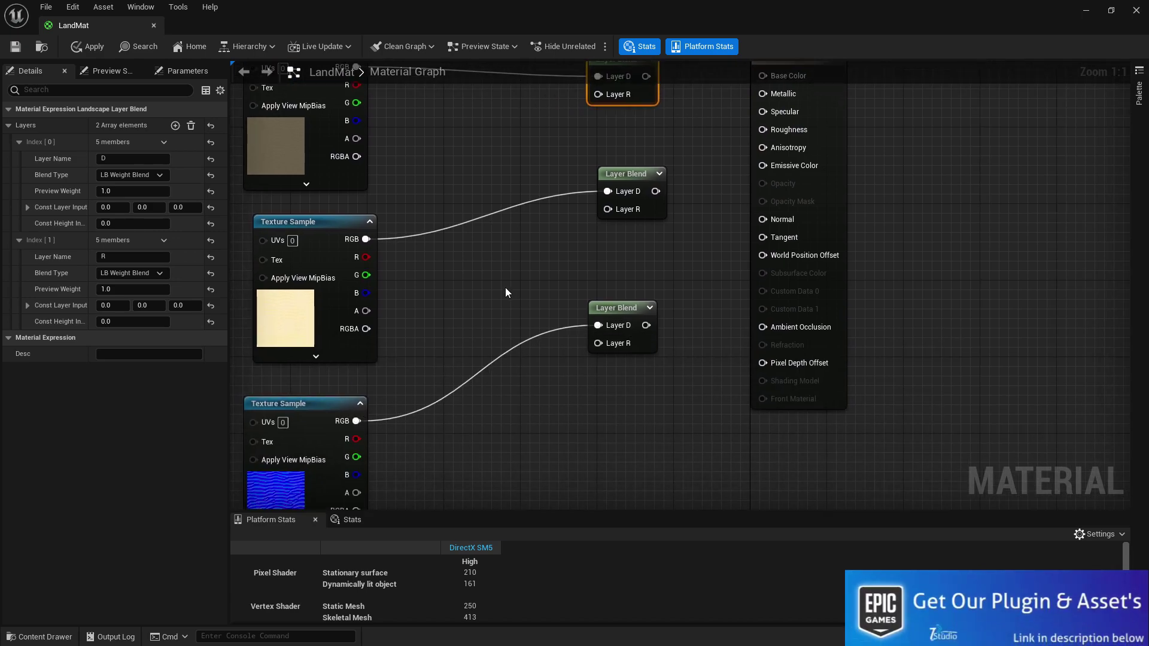
pyautogui.moveTo(464, 342); pyautogui.dragTo(696, 373, button='right')
pyautogui.moveTo(577, 319); pyautogui.dragTo(494, 240, button='right')
# - Reposition the sand normal map sample and its Layer Blend node together beneath the ORDp pair
pyautogui.scroll(-2, 494, 240)
pyautogui.moveTo(490, 444); pyautogui.dragTo(668, 298)
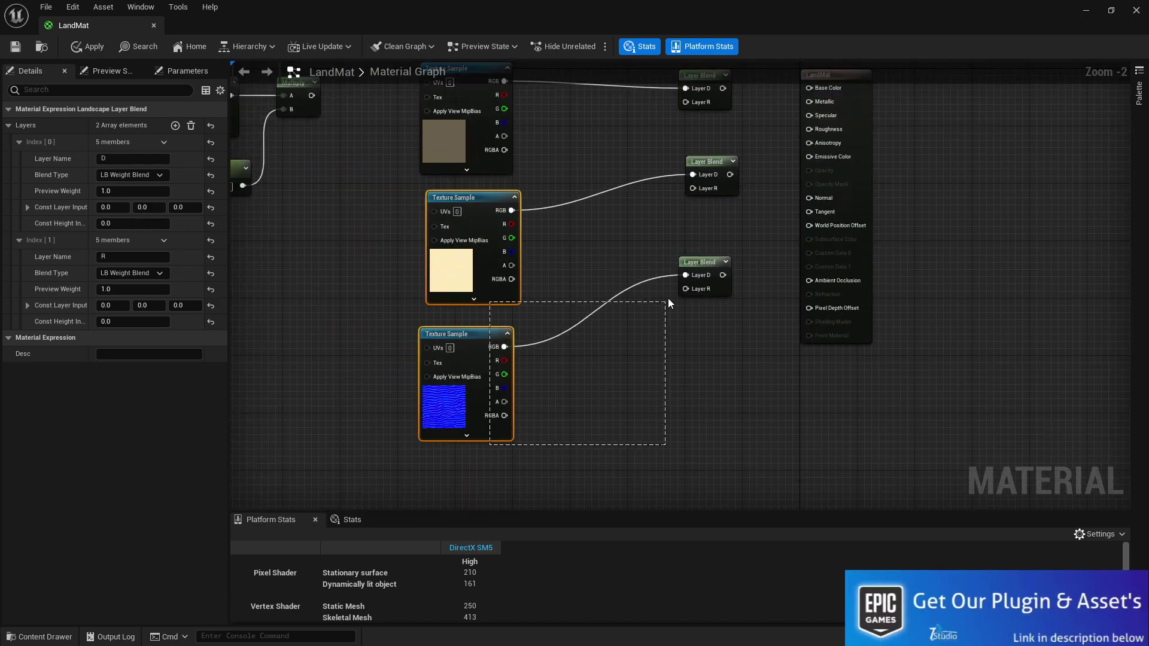
pyautogui.moveTo(664, 350); pyautogui.dragTo(664, 350)
pyautogui.keyDown('ctrl'); pyautogui.click(709, 272); pyautogui.keyUp('ctrl')
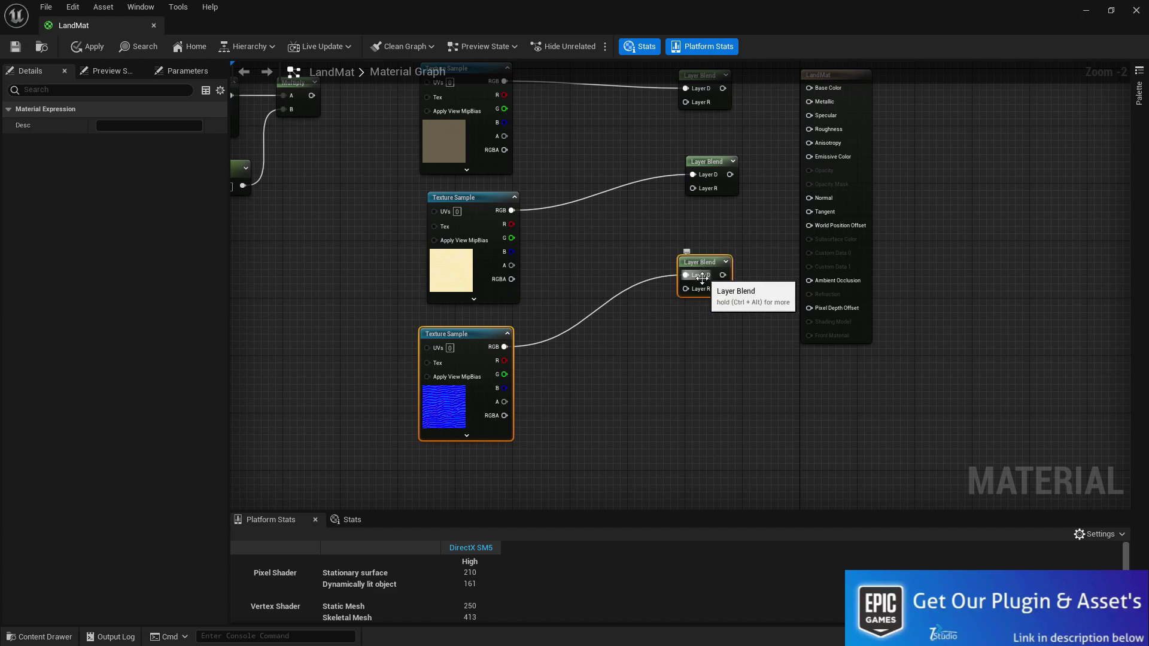
pyautogui.moveTo(714, 277); pyautogui.dragTo(678, 427)
pyautogui.moveTo(411, 339); pyautogui.dragTo(698, 154)
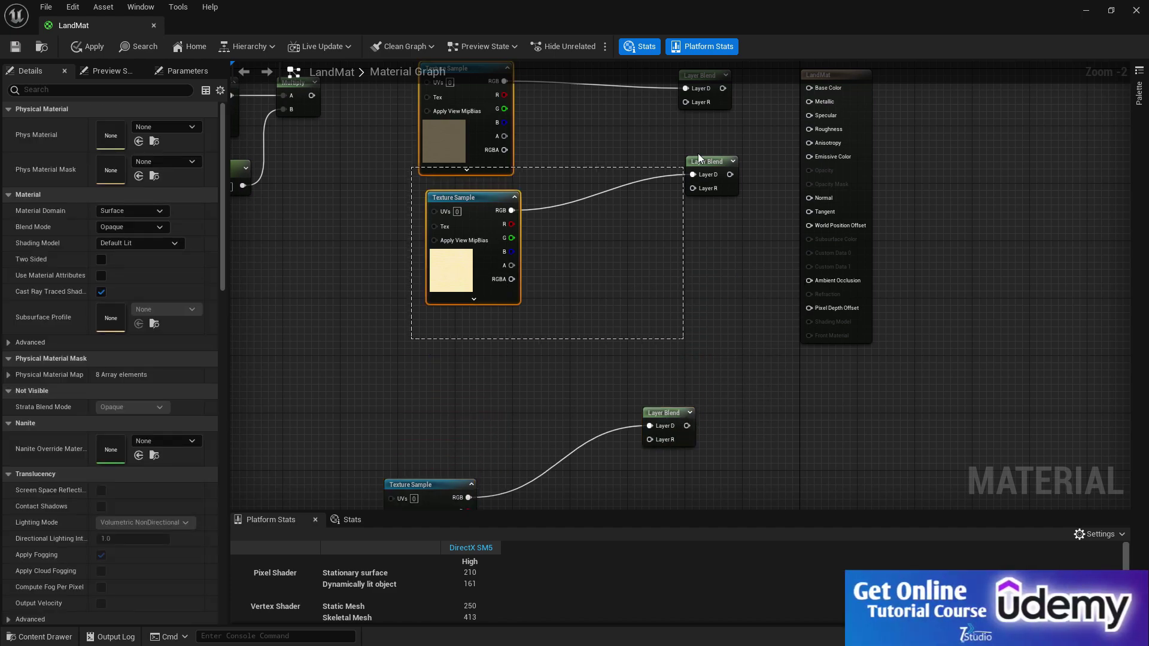
pyautogui.moveTo(663, 208); pyautogui.dragTo(702, 194)
pyautogui.click(606, 250)
pyautogui.moveTo(606, 250); pyautogui.dragTo(605, 213, button='right')
pyautogui.moveTo(396, 379); pyautogui.dragTo(659, 470)
pyautogui.moveTo(390, 461); pyautogui.dragTo(474, 380)
pyautogui.press('Escape')
pyautogui.moveTo(430, 455); pyautogui.dragTo(479, 318)
pyautogui.click(431, 291)
# - Add the color, normal and ORDp textures from the Trampled_Loose_Soil surface folder to the material graph
pyautogui.hotkey('ctrl', 'space')
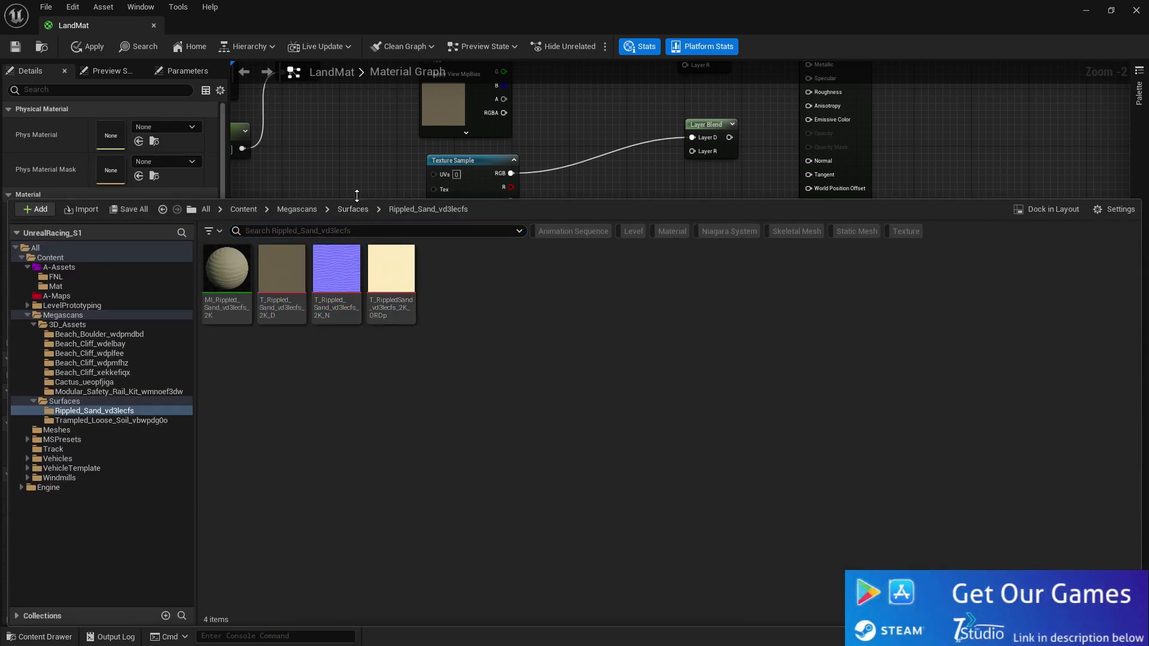
pyautogui.click(353, 209)
pyautogui.doubleClick(281, 268)
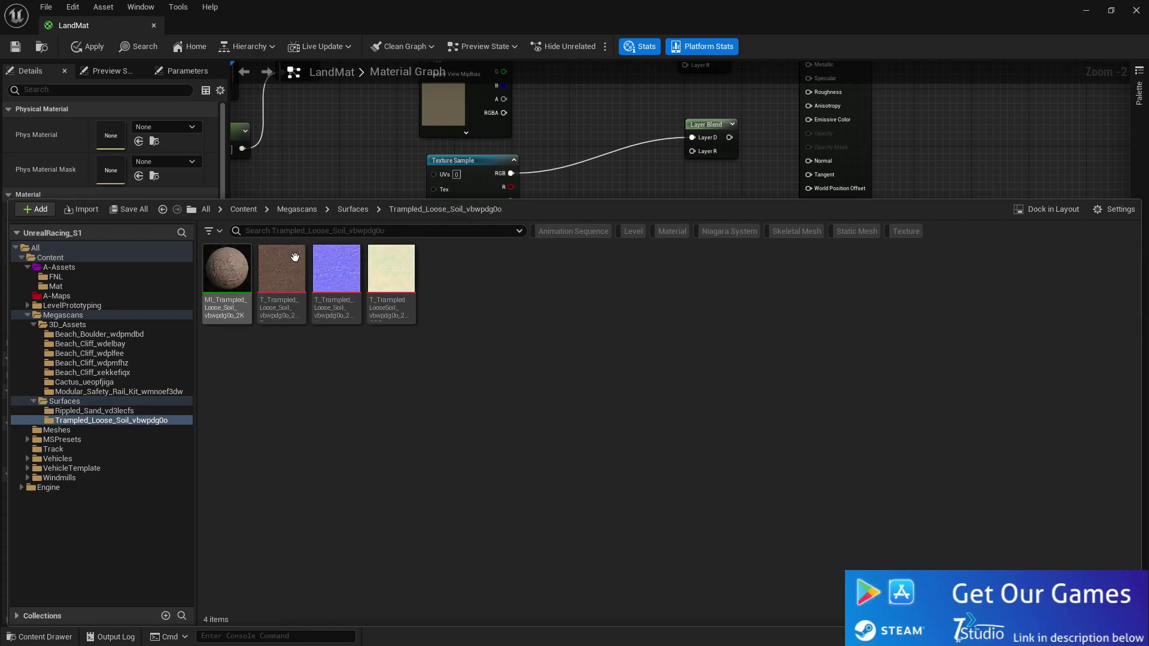
pyautogui.click(281, 268)
pyautogui.moveTo(413, 267); pyautogui.dragTo(285, 276)
pyautogui.moveTo(313, 377); pyautogui.dragTo(377, 413)
# - Arrange the soil texture samples beside the matching sand samples in color, ORDp and normal order
pyautogui.moveTo(417, 364); pyautogui.dragTo(391, 358, button='right')
pyautogui.moveTo(332, 381); pyautogui.dragTo(282, 309)
pyautogui.moveTo(395, 297); pyautogui.dragTo(390, 205)
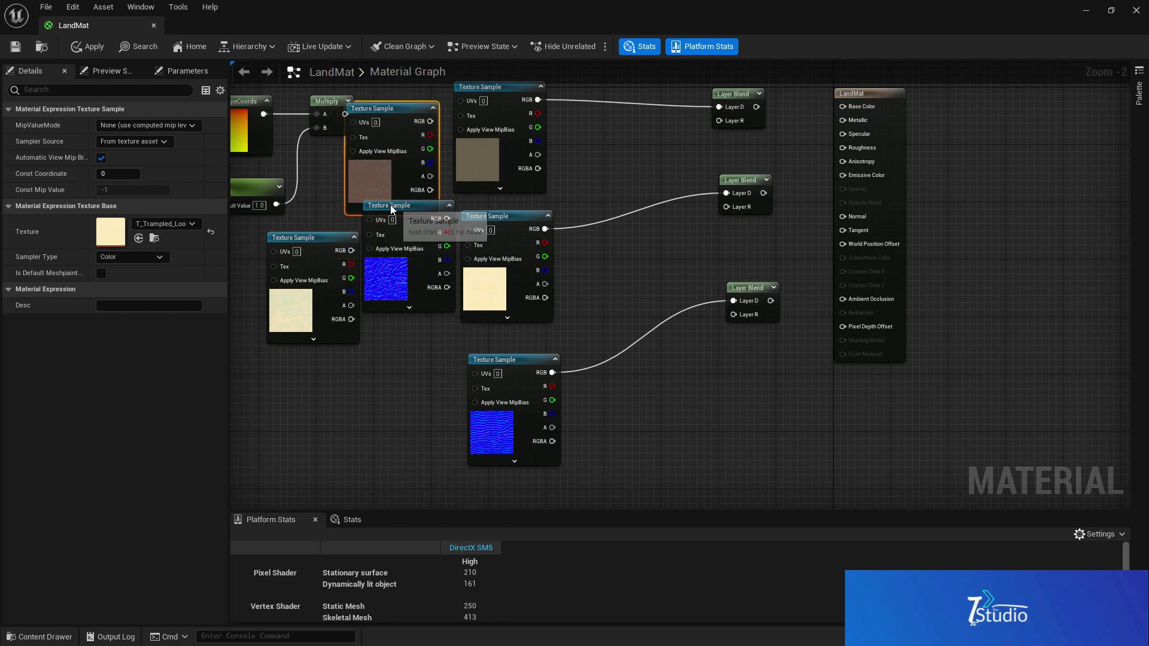
pyautogui.moveTo(387, 301); pyautogui.dragTo(383, 485)
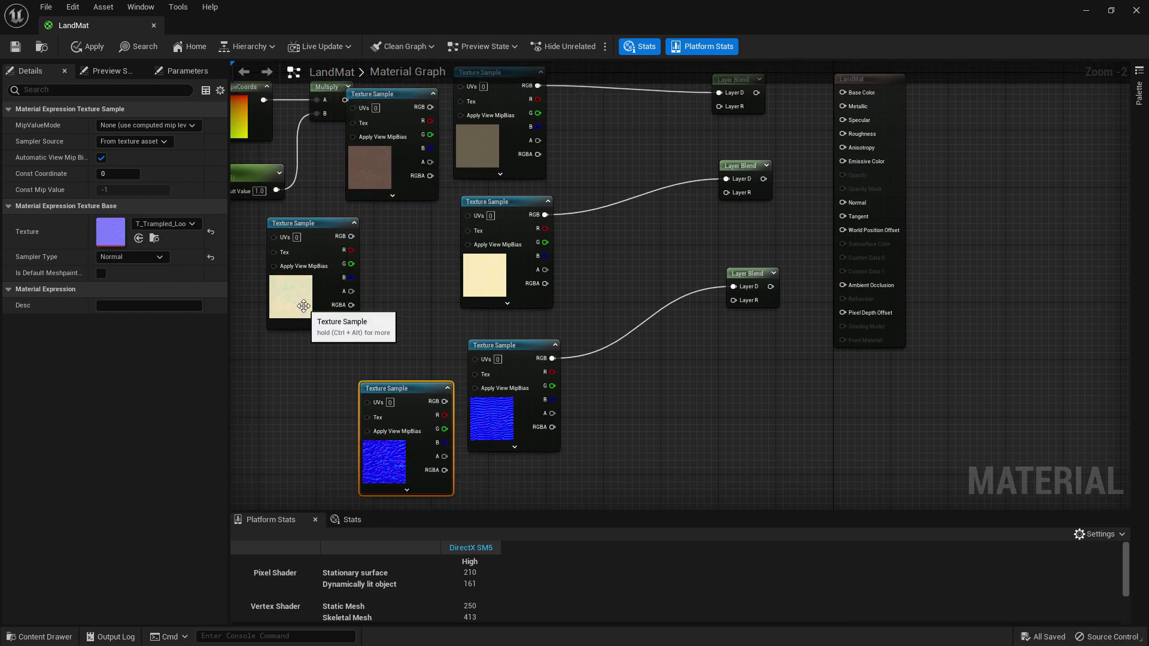
pyautogui.moveTo(300, 308); pyautogui.dragTo(381, 320)
# - Move the LandscapeCoords, Tilling and Multiply nodes clear of the soil texture samples
pyautogui.moveTo(487, 114); pyautogui.dragTo(518, 229, button='right')
pyautogui.moveTo(300, 202); pyautogui.dragTo(479, 184, button='right')
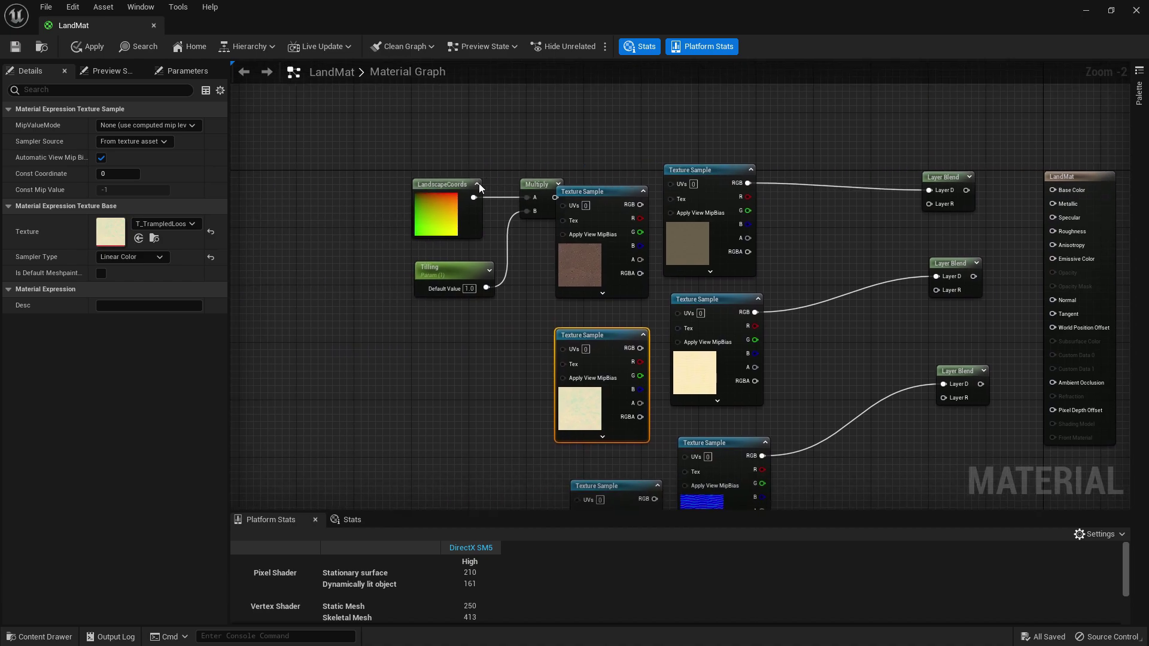
pyautogui.moveTo(524, 308); pyautogui.dragTo(524, 308)
pyautogui.moveTo(538, 199); pyautogui.dragTo(466, 199)
# - Connect the RGB output of each soil texture sample to the Layer R input of the matching Layer Blend
pyautogui.moveTo(688, 325); pyautogui.dragTo(439, 242, button='right')
pyautogui.scroll(2, 438, 241)
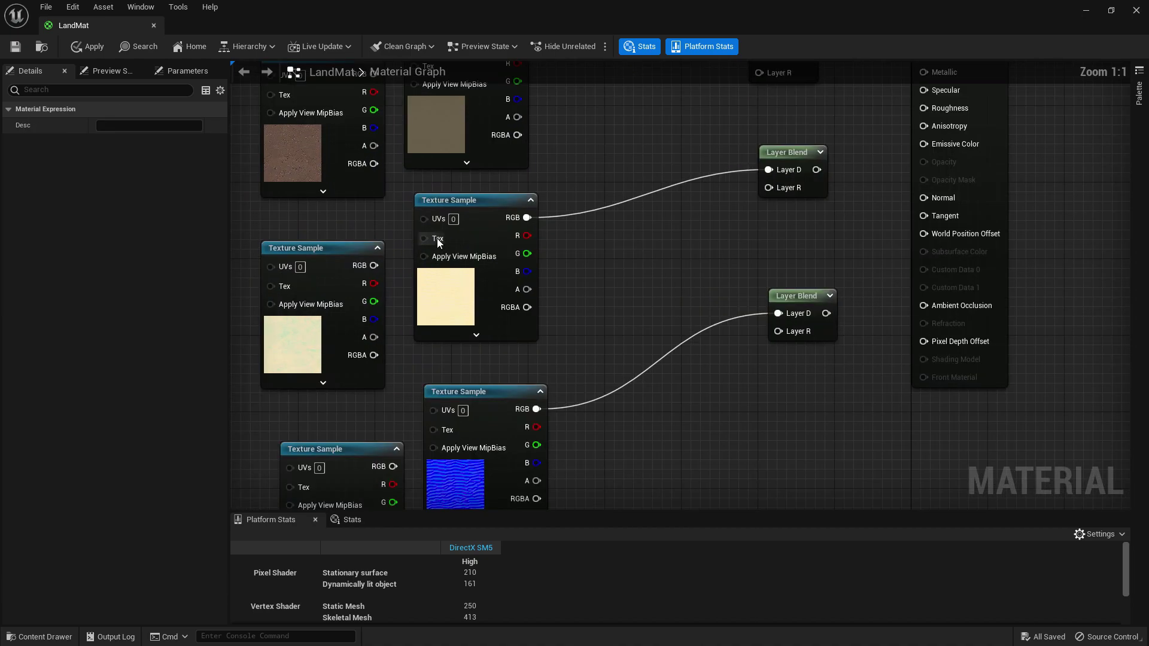
pyautogui.moveTo(358, 254); pyautogui.dragTo(429, 275, button='right')
pyautogui.moveTo(445, 286); pyautogui.dragTo(841, 208)
pyautogui.moveTo(840, 208); pyautogui.dragTo(808, 110, button='right')
pyautogui.moveTo(423, 396); pyautogui.dragTo(818, 254)
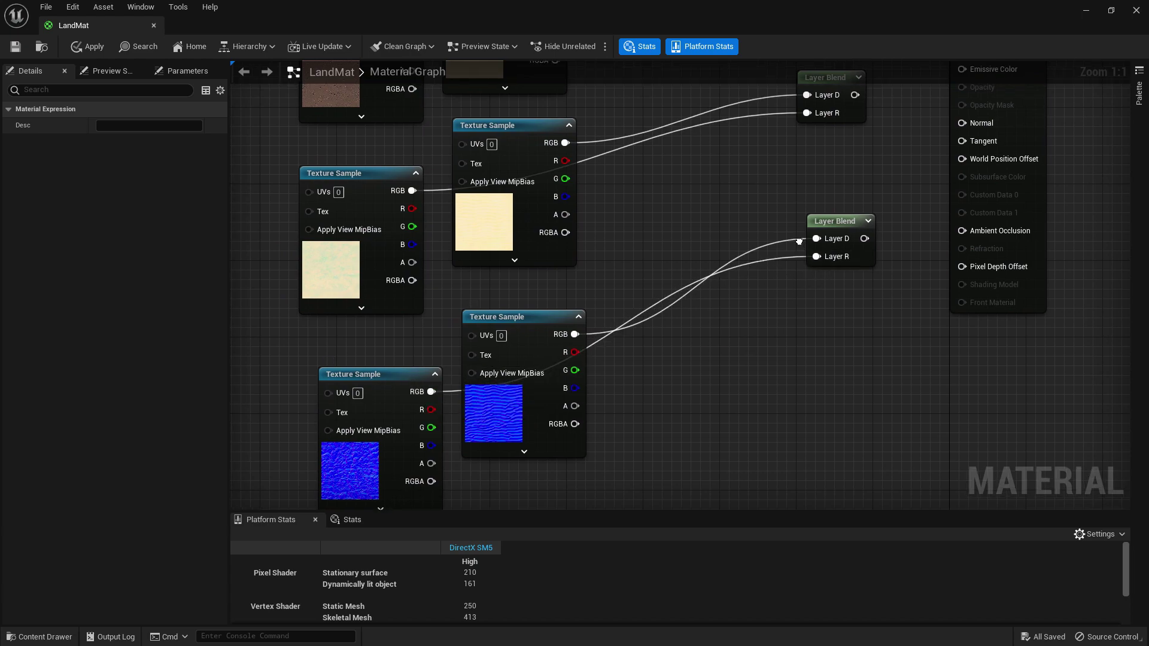
pyautogui.moveTo(817, 254); pyautogui.dragTo(770, 468, button='right')
pyautogui.moveTo(353, 214); pyautogui.dragTo(772, 210)
# - Connect the Multiply output to the UVs input of all six texture samples
pyautogui.moveTo(513, 270); pyautogui.dragTo(878, 215, button='right')
pyautogui.moveTo(596, 241); pyautogui.dragTo(532, 212, button='right')
pyautogui.moveTo(456, 117); pyautogui.dragTo(564, 128)
pyautogui.moveTo(565, 128); pyautogui.dragTo(500, 173, button='right')
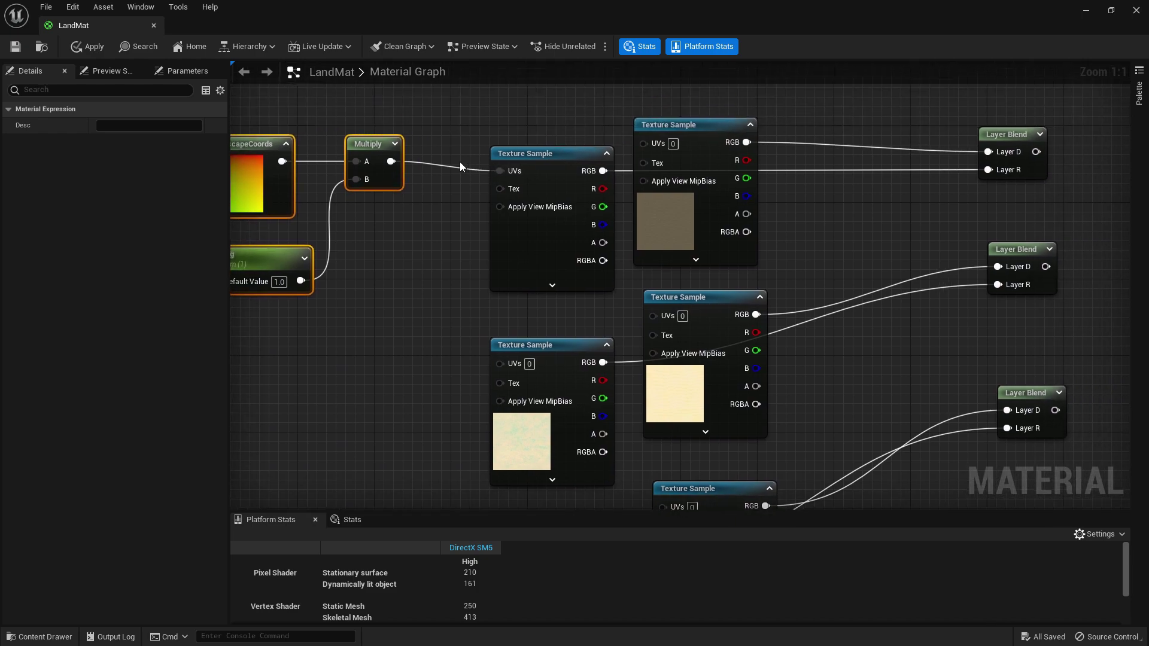
pyautogui.moveTo(391, 162); pyautogui.dragTo(500, 363)
pyautogui.moveTo(654, 316); pyautogui.dragTo(662, 412)
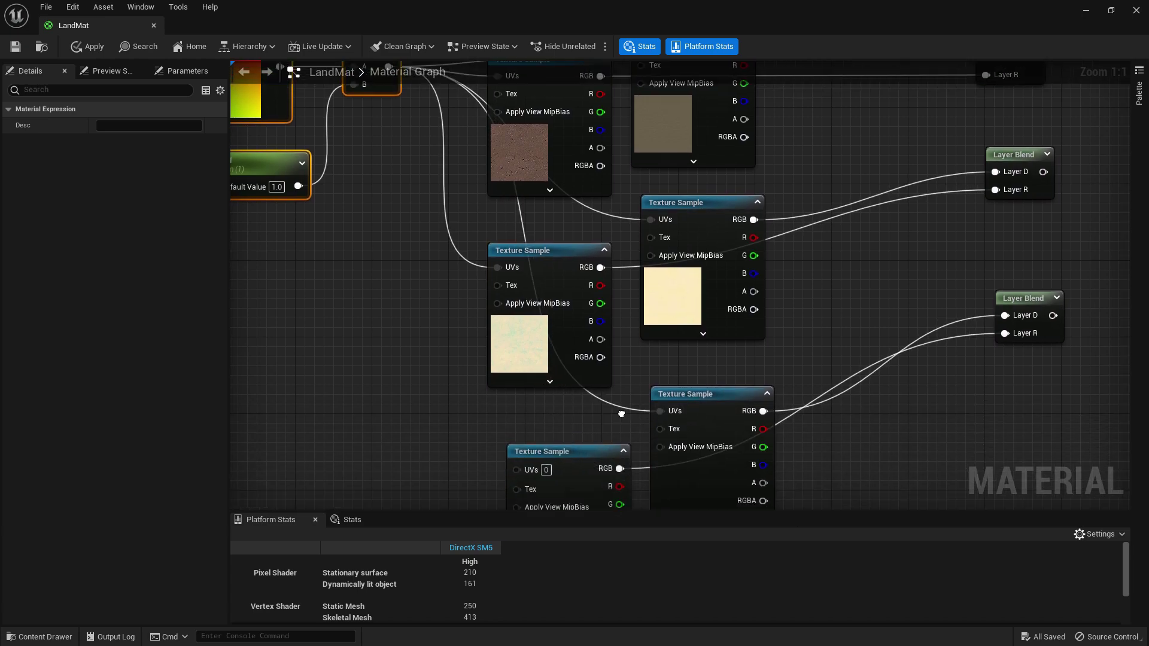
pyautogui.moveTo(617, 413); pyautogui.dragTo(563, 219, button='right')
pyautogui.moveTo(464, 273); pyautogui.dragTo(336, 246)
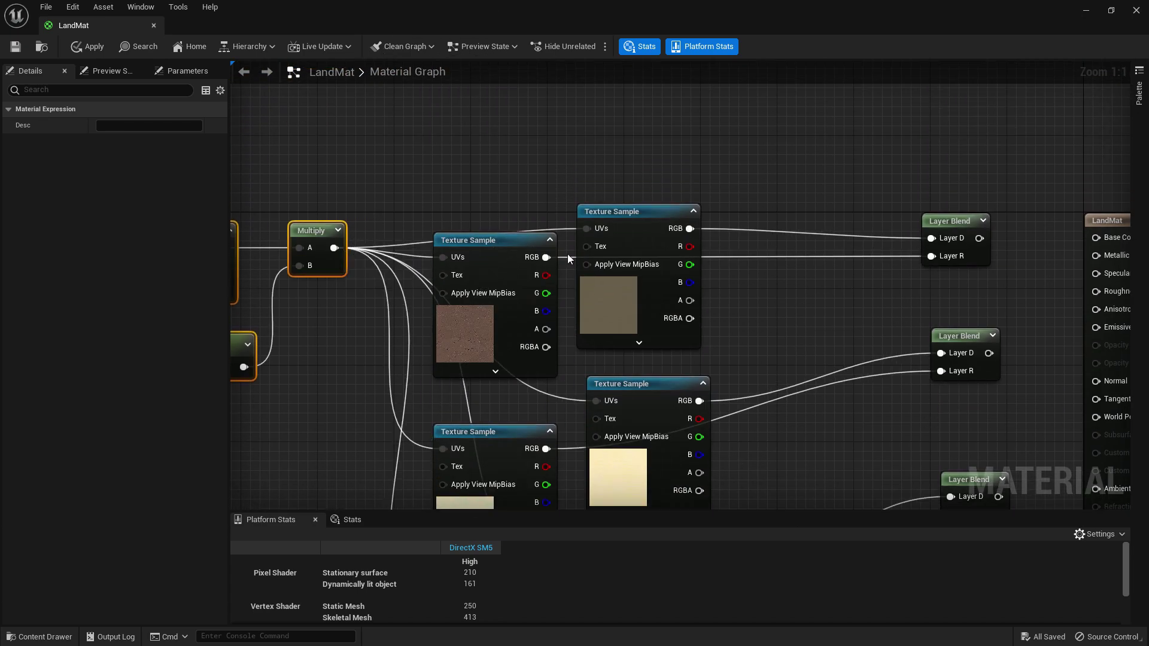
# - Connect the color, ORDp and normal Layer Blend outputs to LandMat's Base Color, Roughness and Normal inputs
pyautogui.moveTo(923, 284); pyautogui.dragTo(533, 182, button='right')
pyautogui.moveTo(587, 137); pyautogui.dragTo(708, 136)
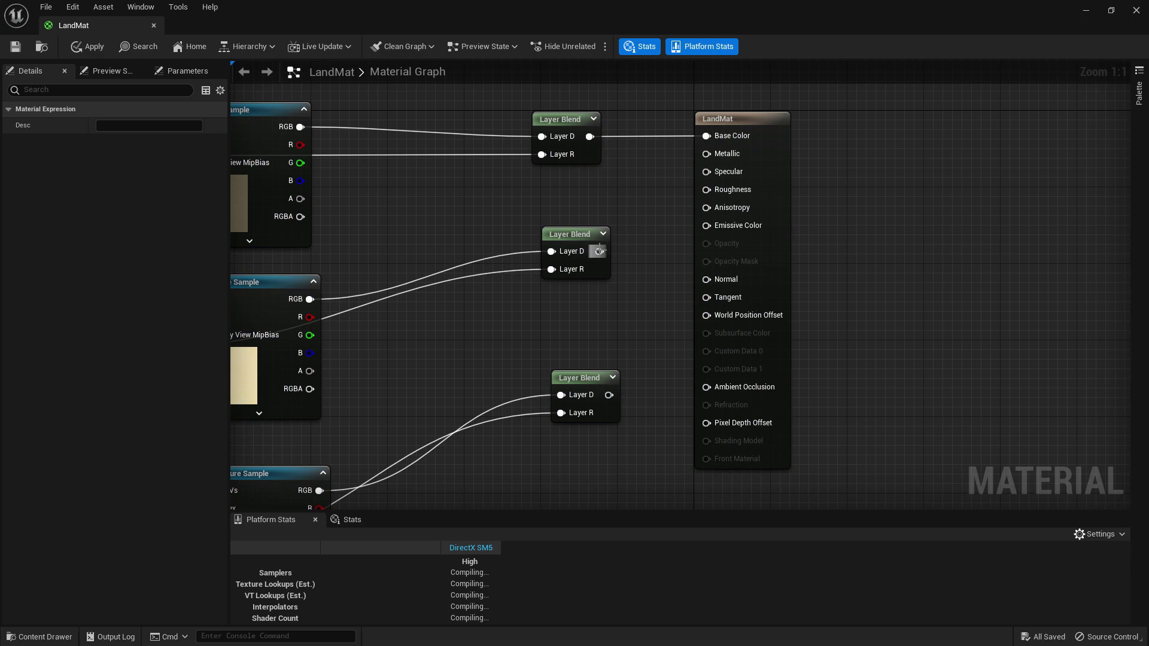
pyautogui.moveTo(599, 251); pyautogui.dragTo(708, 189)
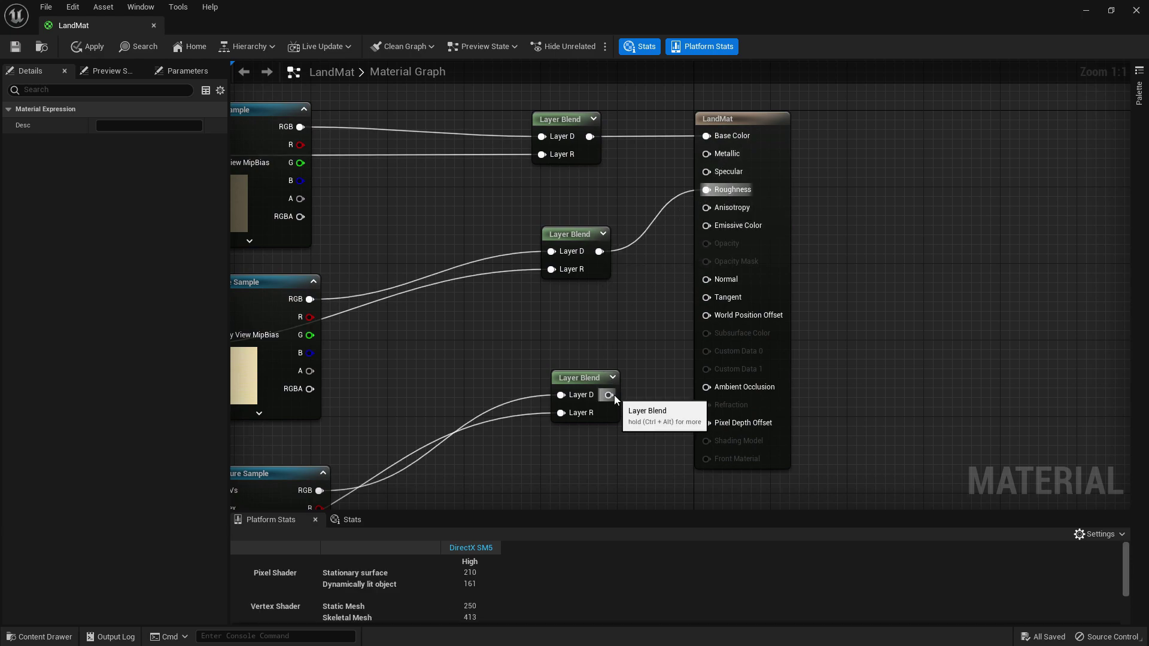
pyautogui.moveTo(608, 395); pyautogui.dragTo(707, 280)
# - Save the finished LandMat material and close its editor
pyautogui.press('Home')
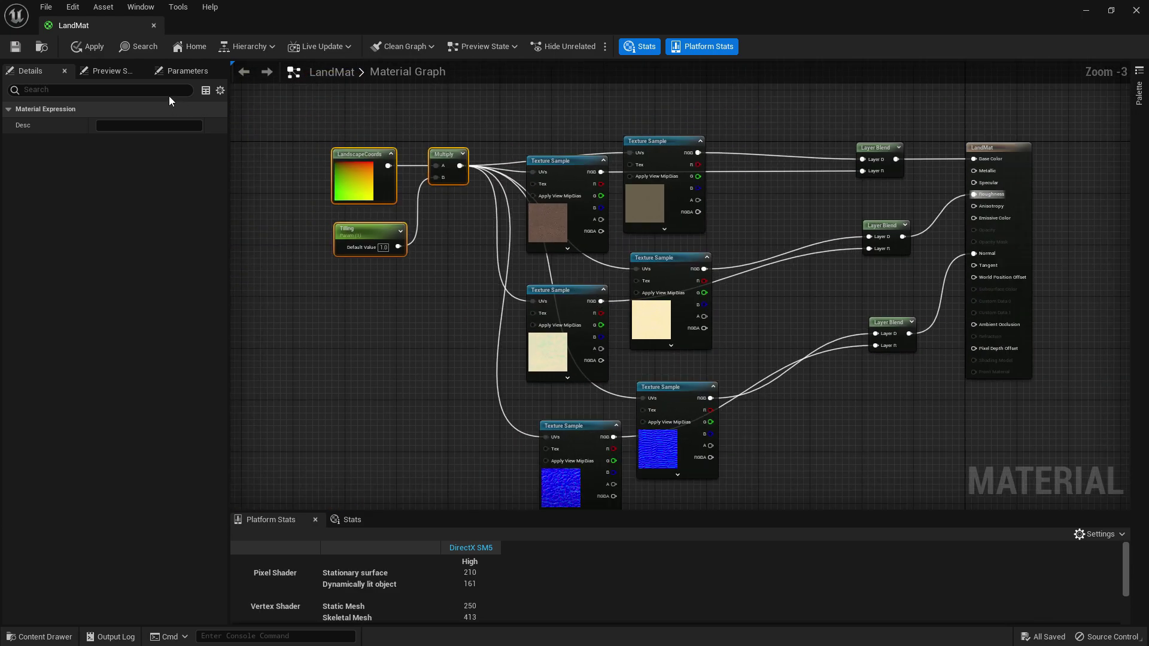
pyautogui.click(16, 46)
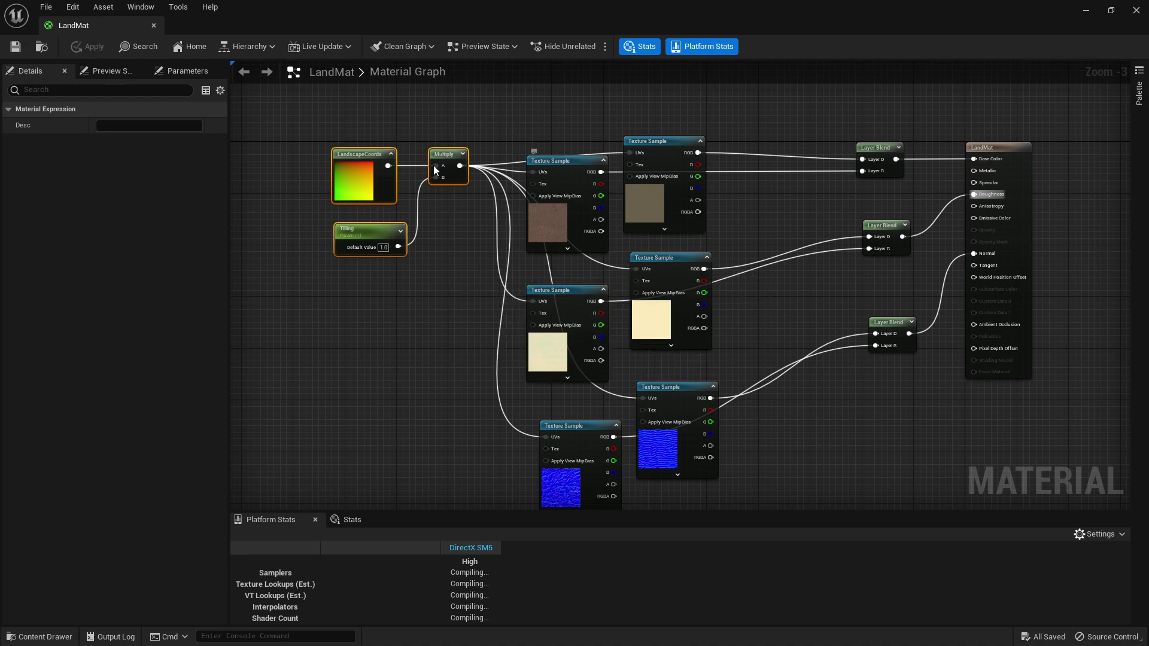
pyautogui.click(154, 26)
# - Create the material instance LandMat_Inst from LandMat in the Mat folder and save it
pyautogui.click(39, 637)
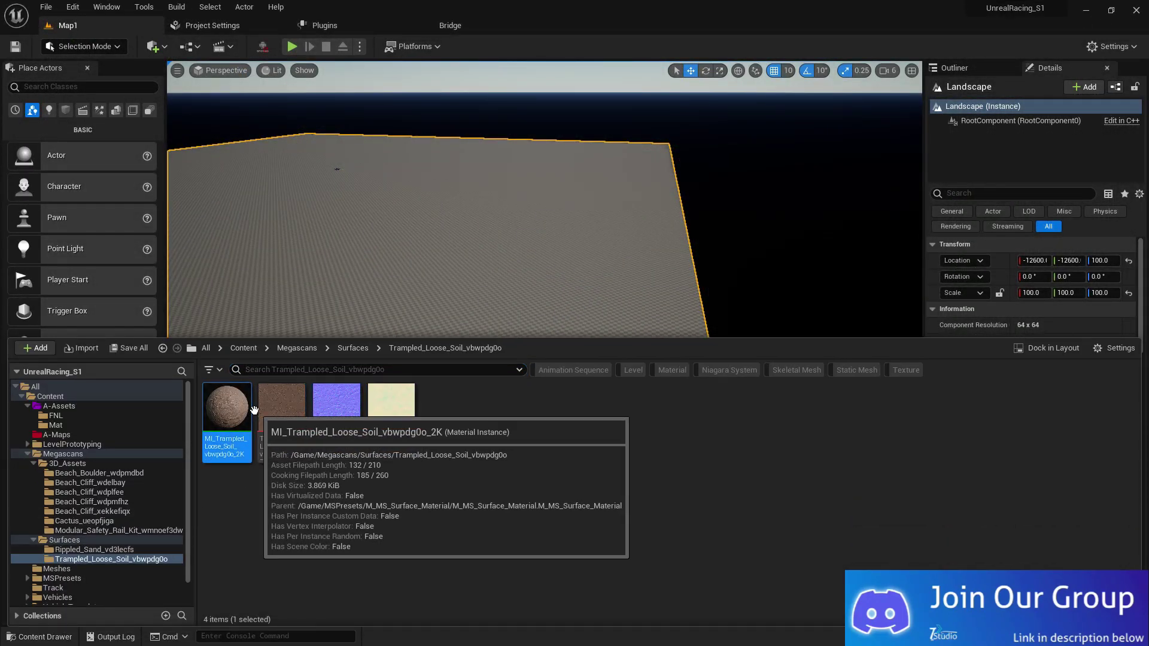
pyautogui.click(78, 428)
pyautogui.rightClick(223, 407)
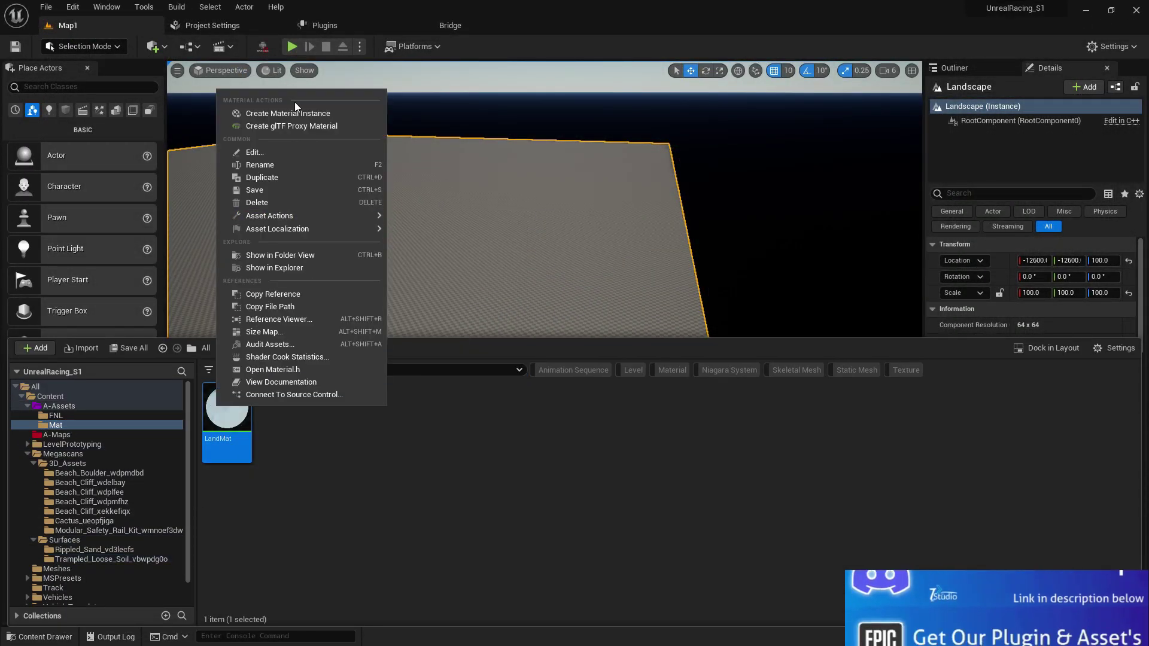
pyautogui.click(276, 114)
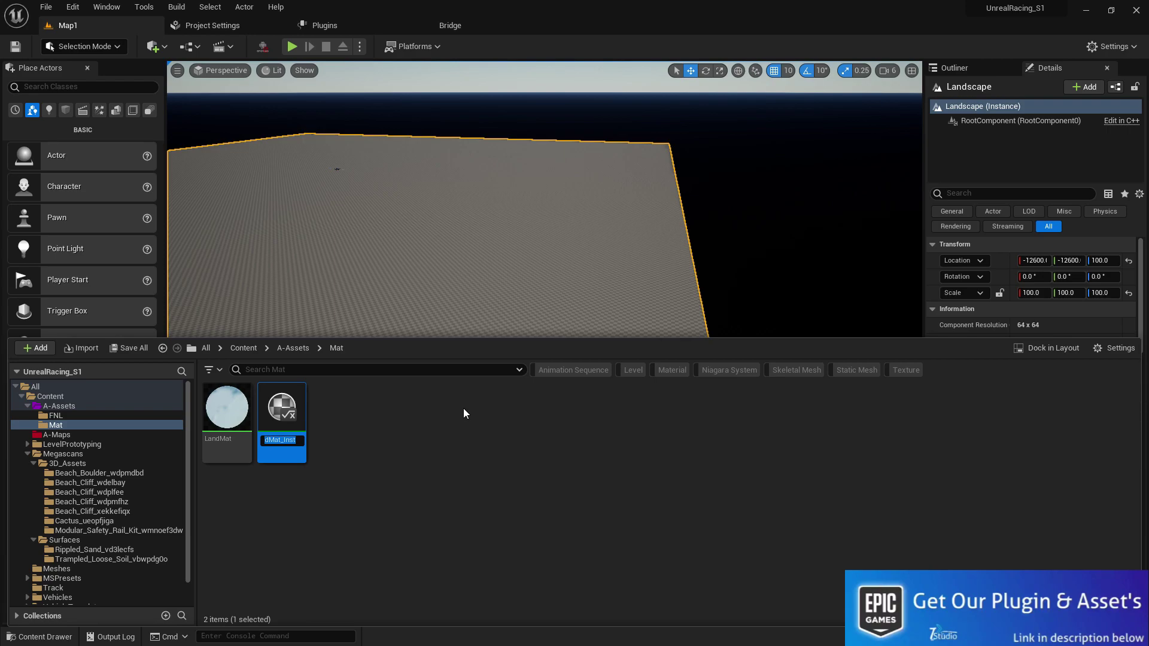
pyautogui.click(129, 348)
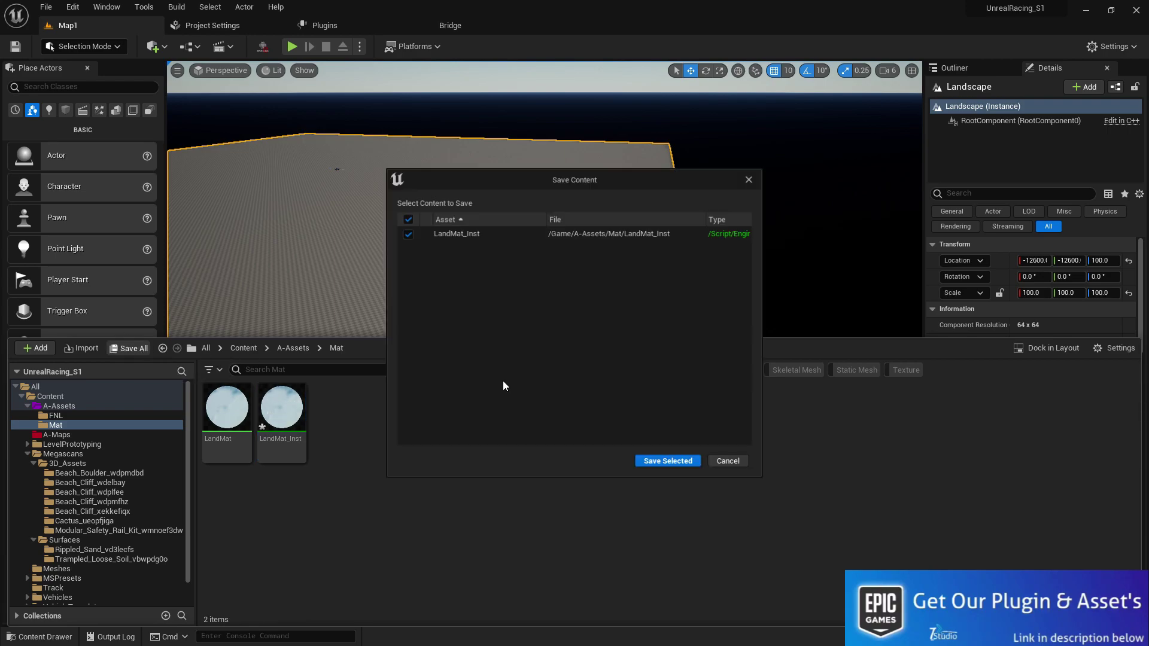
pyautogui.click(665, 466)
pyautogui.click(559, 327)
# - Assign LandMat_Inst as the Landscape Material of the selected landscape
pyautogui.scroll(-3, 1105, 462)
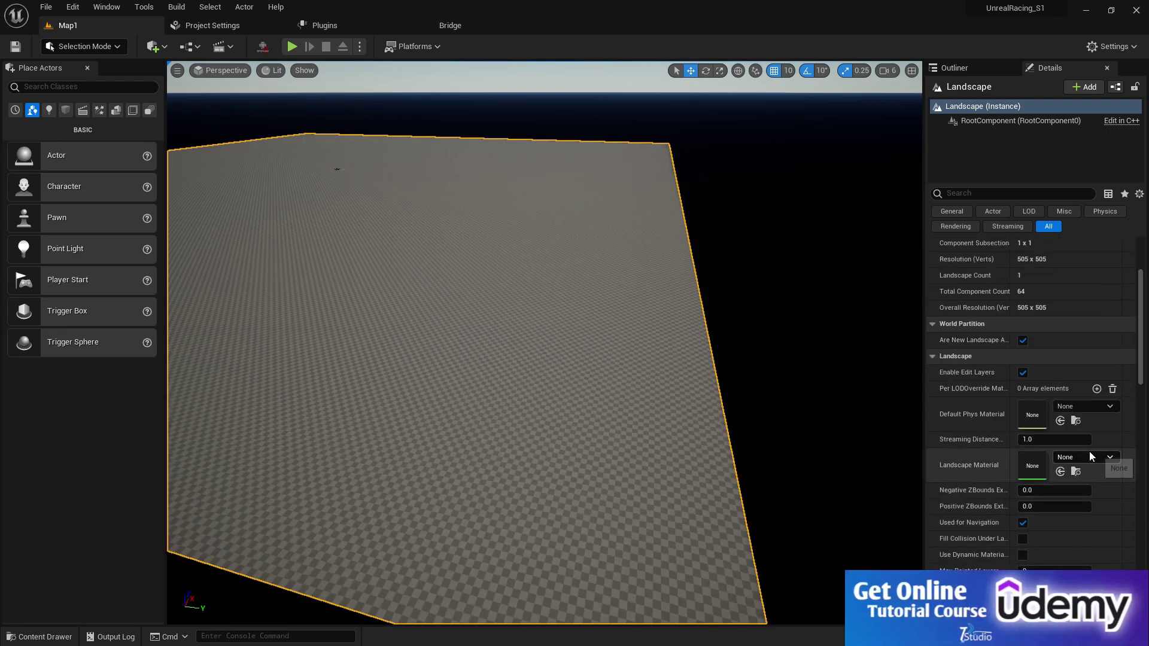
pyautogui.click(1090, 457)
pyautogui.write('LAB')
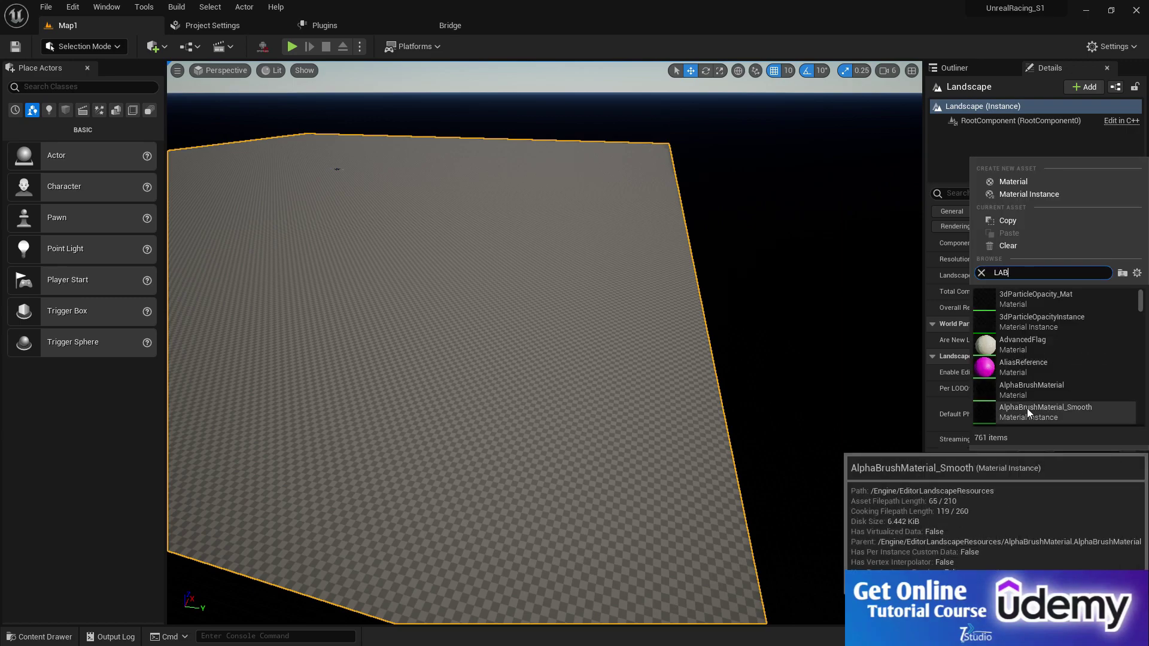
pyautogui.write('DND')
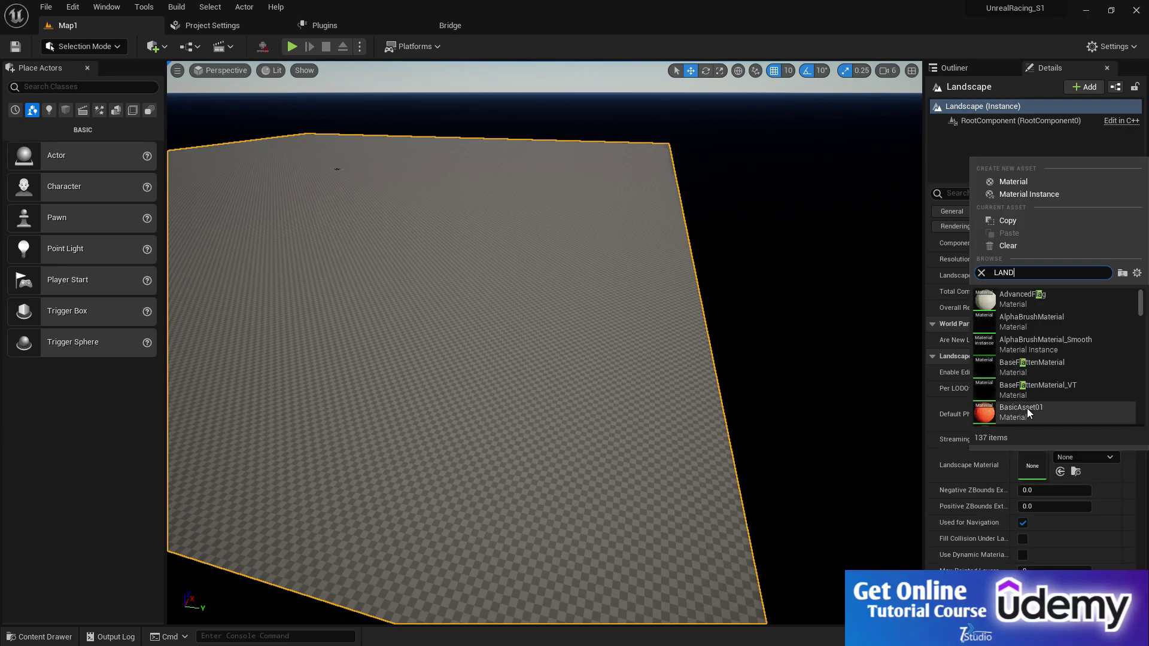
pyautogui.write('MAT')
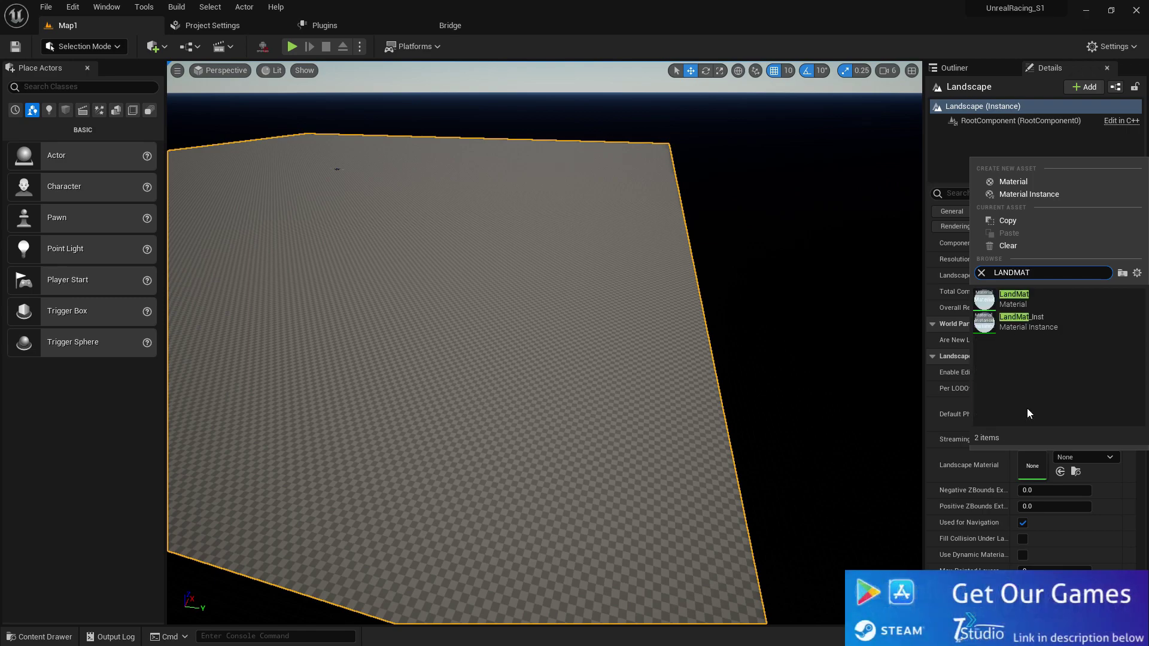
pyautogui.click(1021, 322)
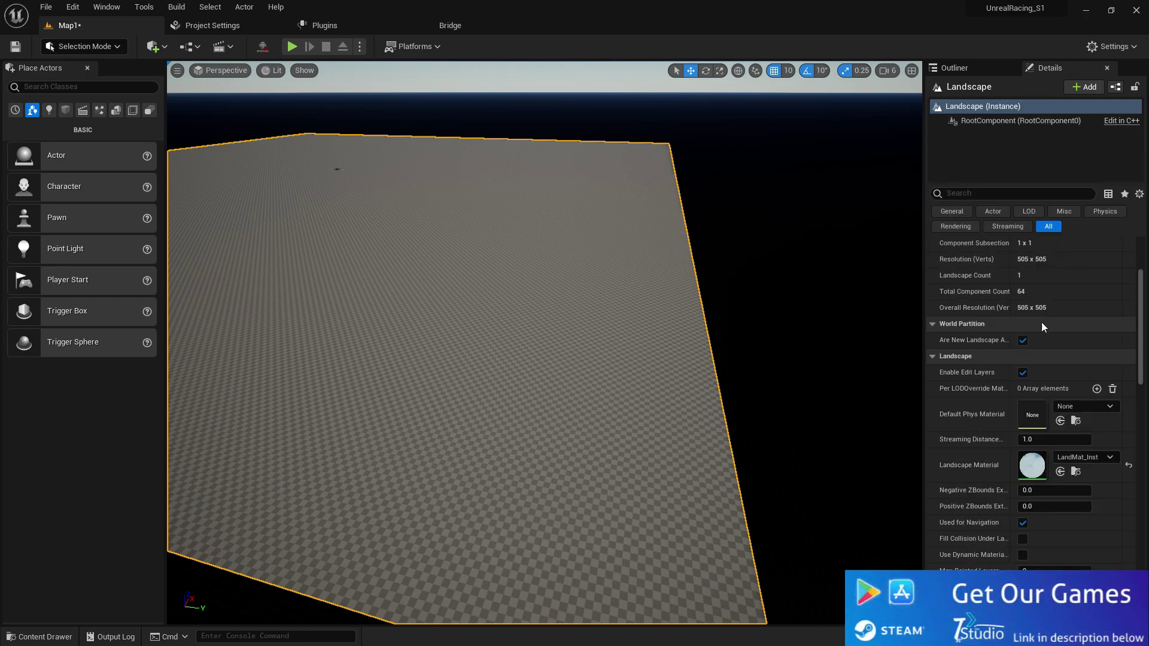
pyautogui.moveTo(450, 250)
pyautogui.mouseDown(button='right')
pyautogui.moveTo(419, 249)
pyautogui.moveTo(446, 228)
pyautogui.mouseUp(button='right')
# - Switch to Landscape Mode painting and select target layer D
pyautogui.click(80, 46)
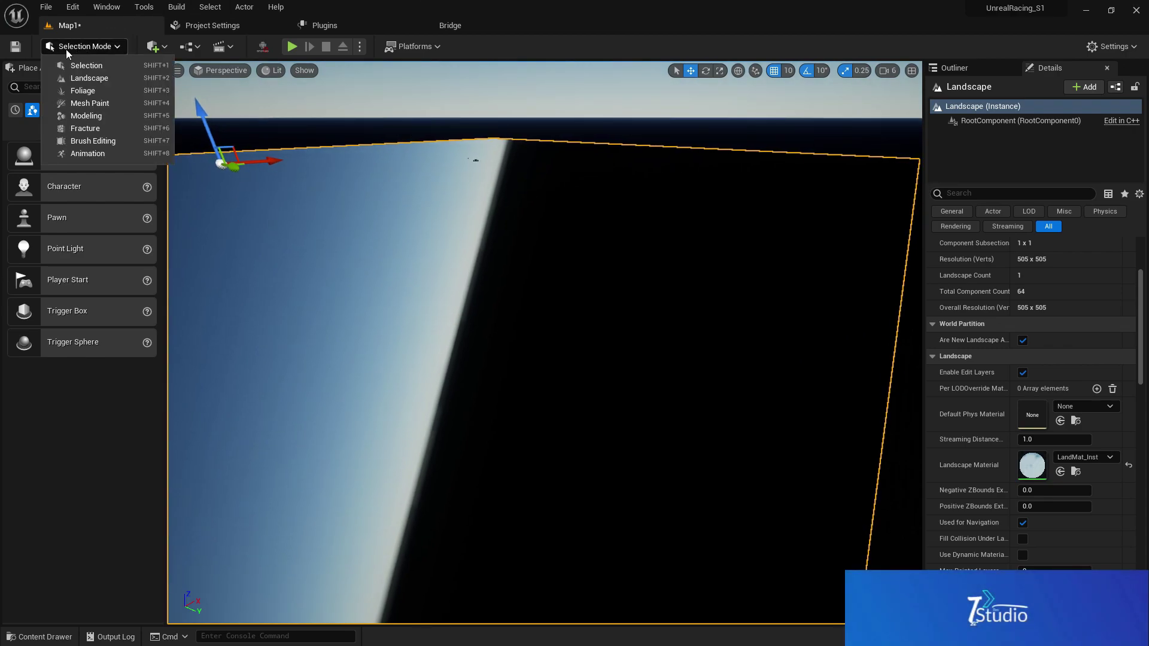
pyautogui.click(93, 79)
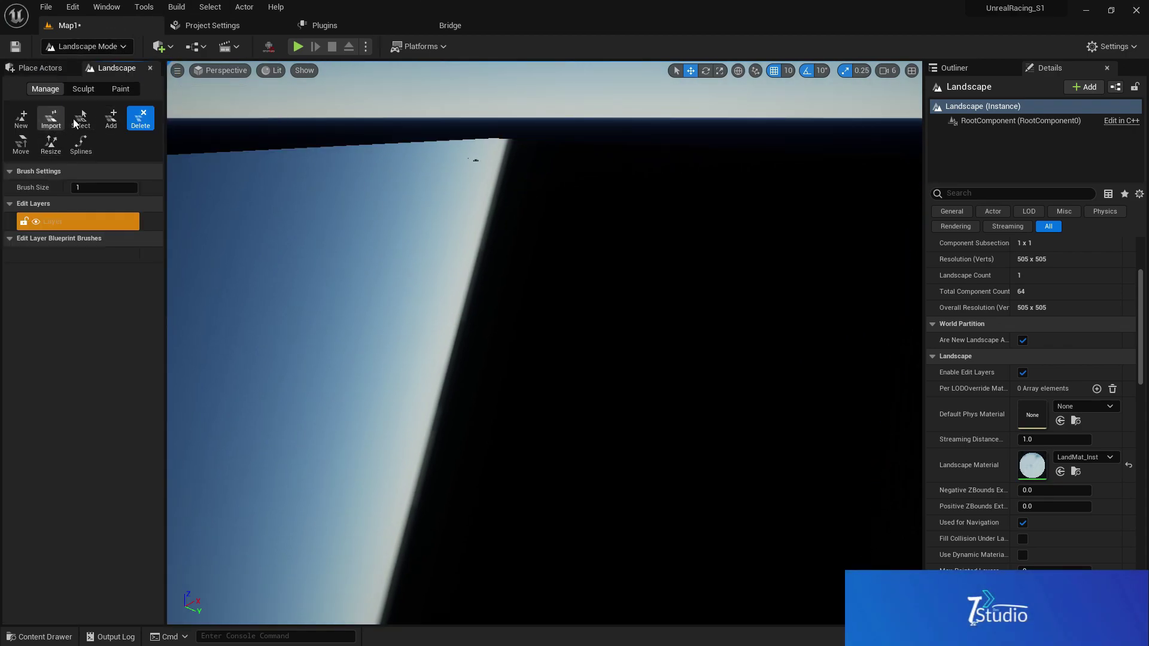
pyautogui.click(119, 89)
pyautogui.click(84, 453)
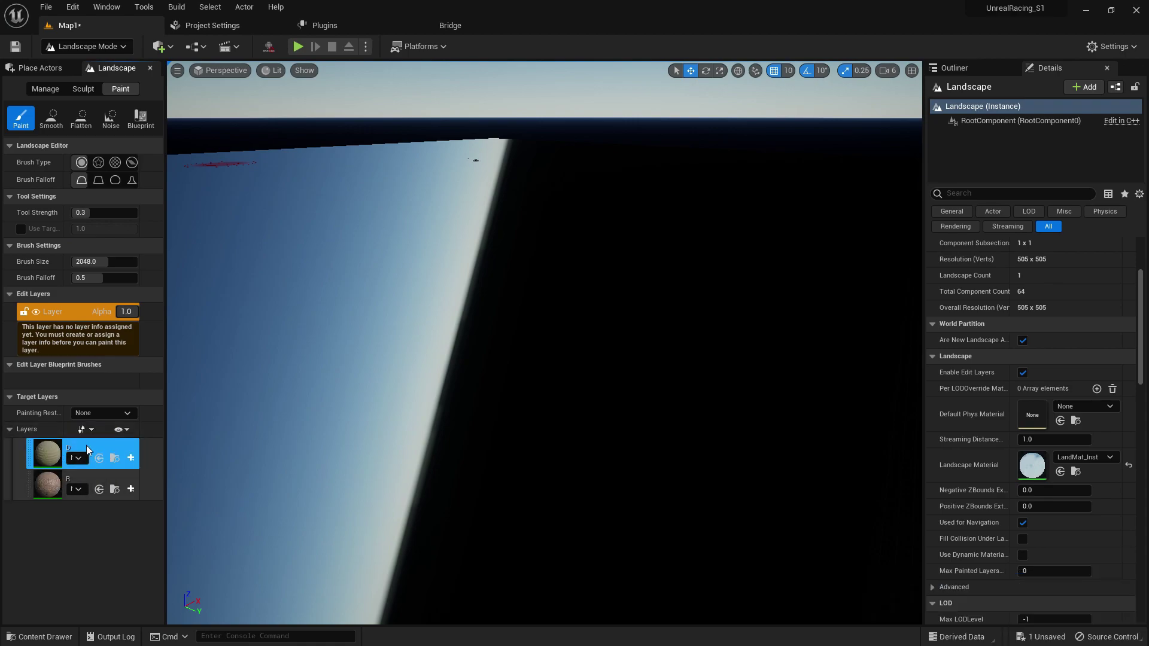
# - Reset the landscape's material to none and assign LandMat_Inst to it again
pyautogui.click(1129, 466)
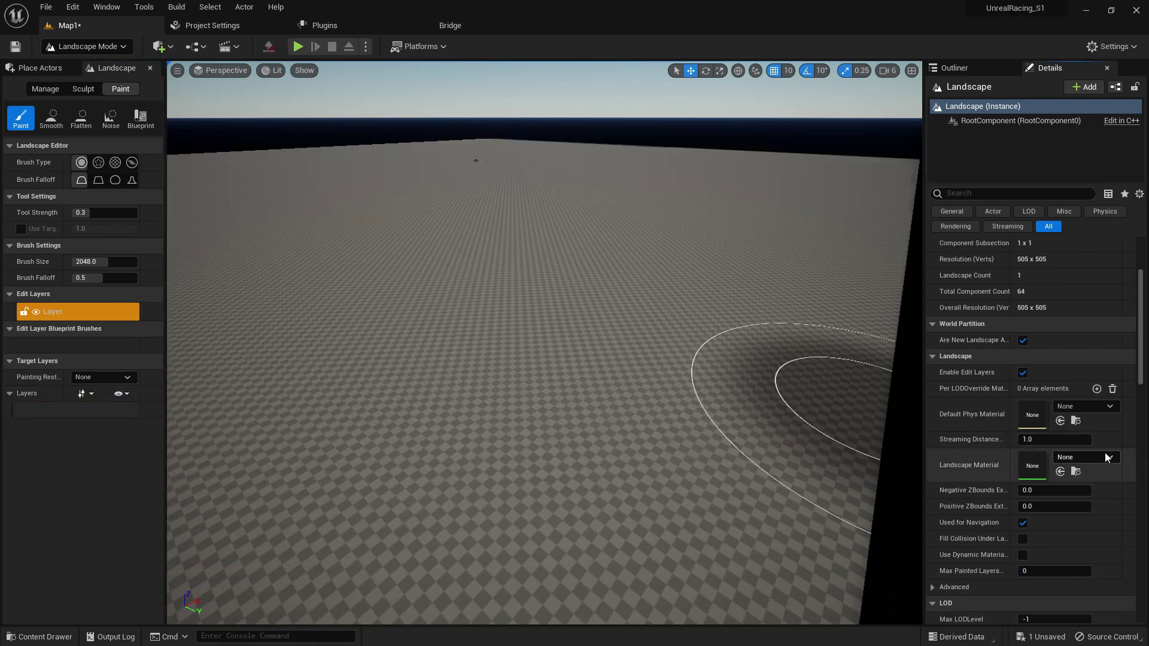
pyautogui.click(1107, 458)
pyautogui.write('LADNMAT')
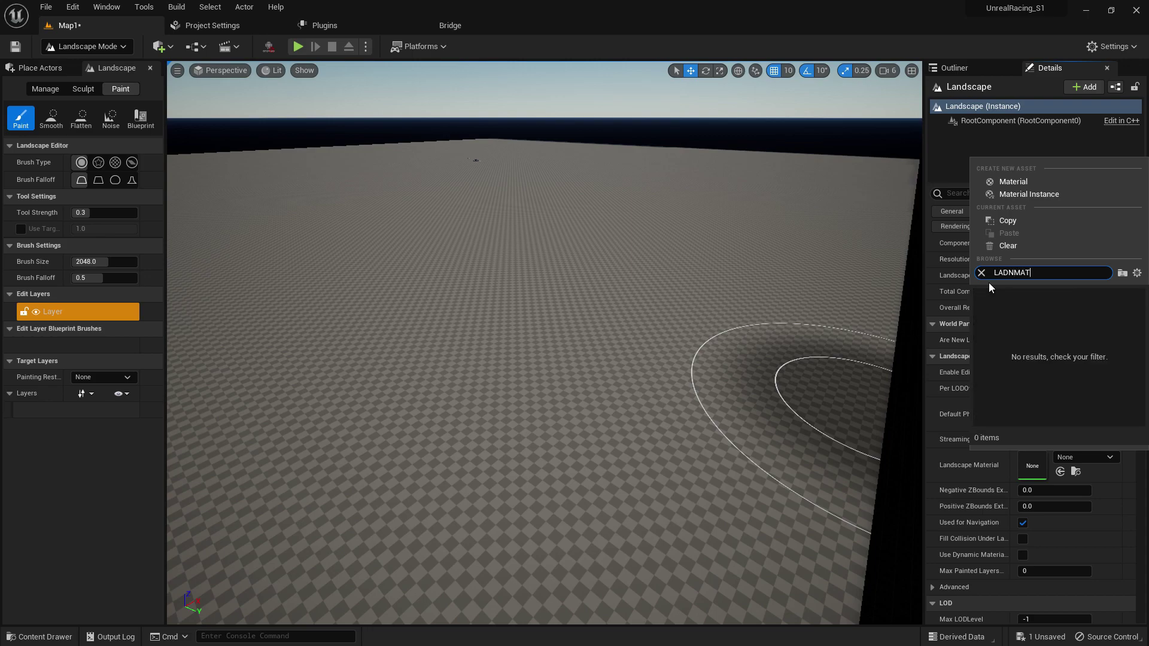
pyautogui.press('BackSpace')
pyautogui.press('BackSpace')
pyautogui.write('ND')
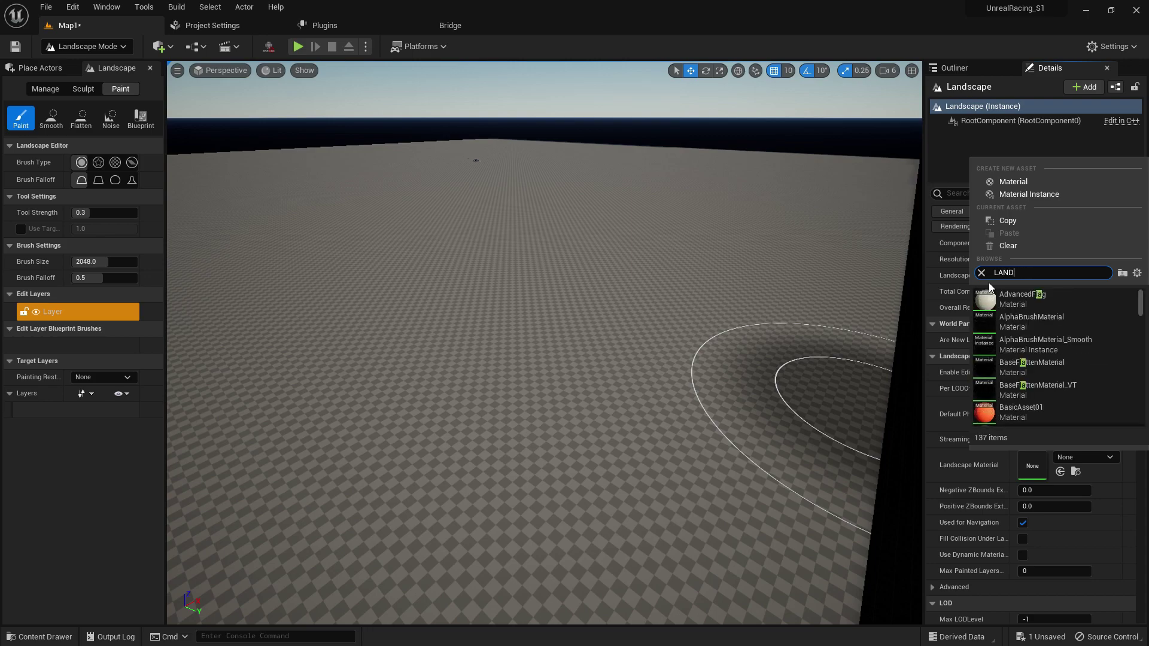
pyautogui.write(' MAT')
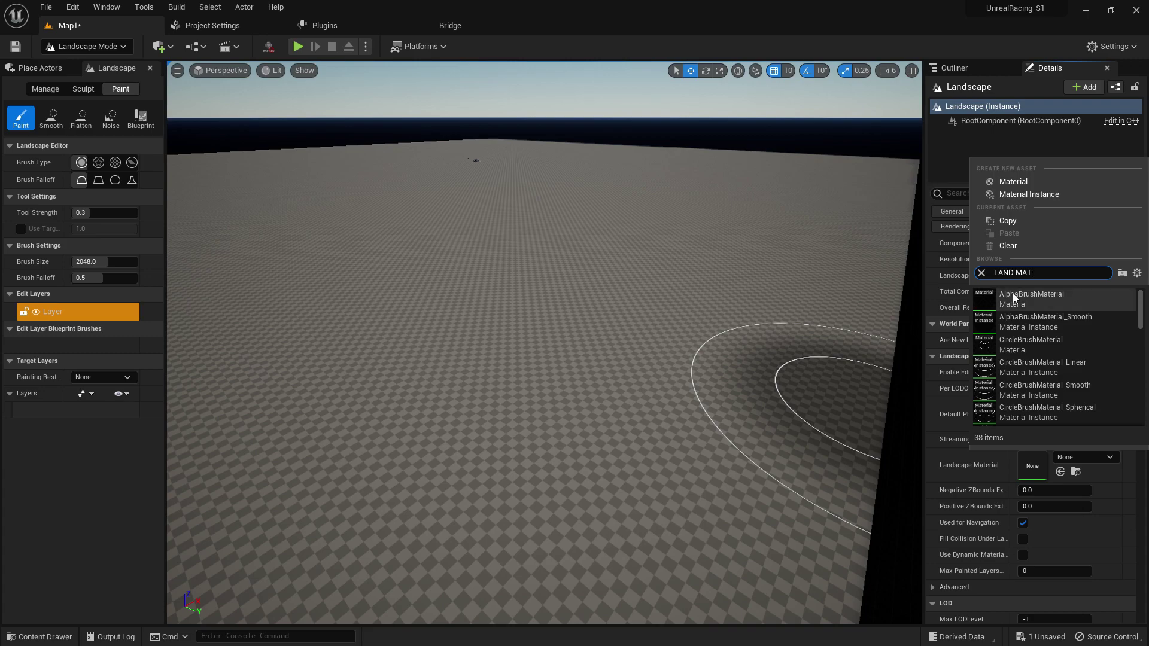
pyautogui.scroll(-5, 1042, 317)
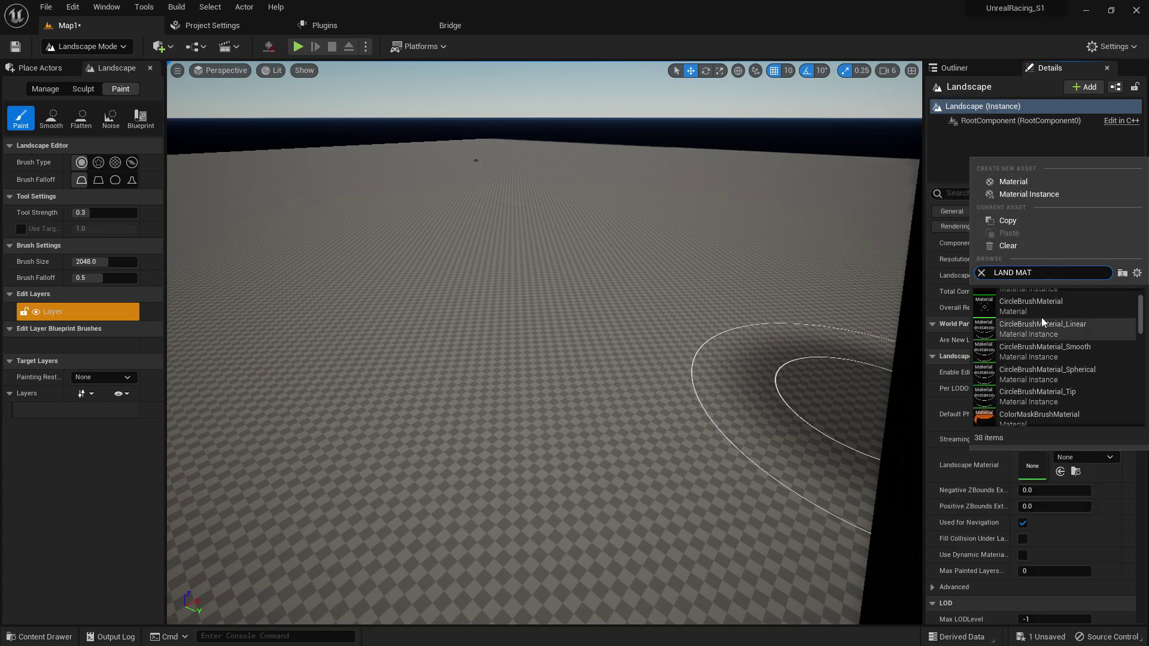
pyautogui.scroll(-5, 1043, 364)
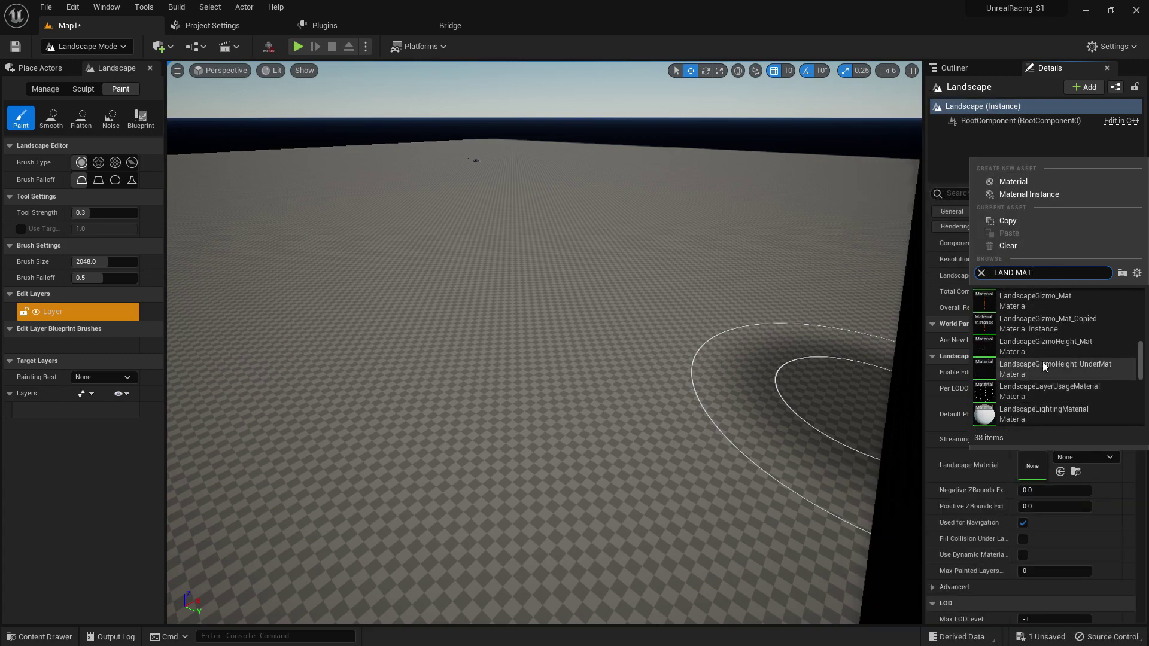
pyautogui.click(1063, 361)
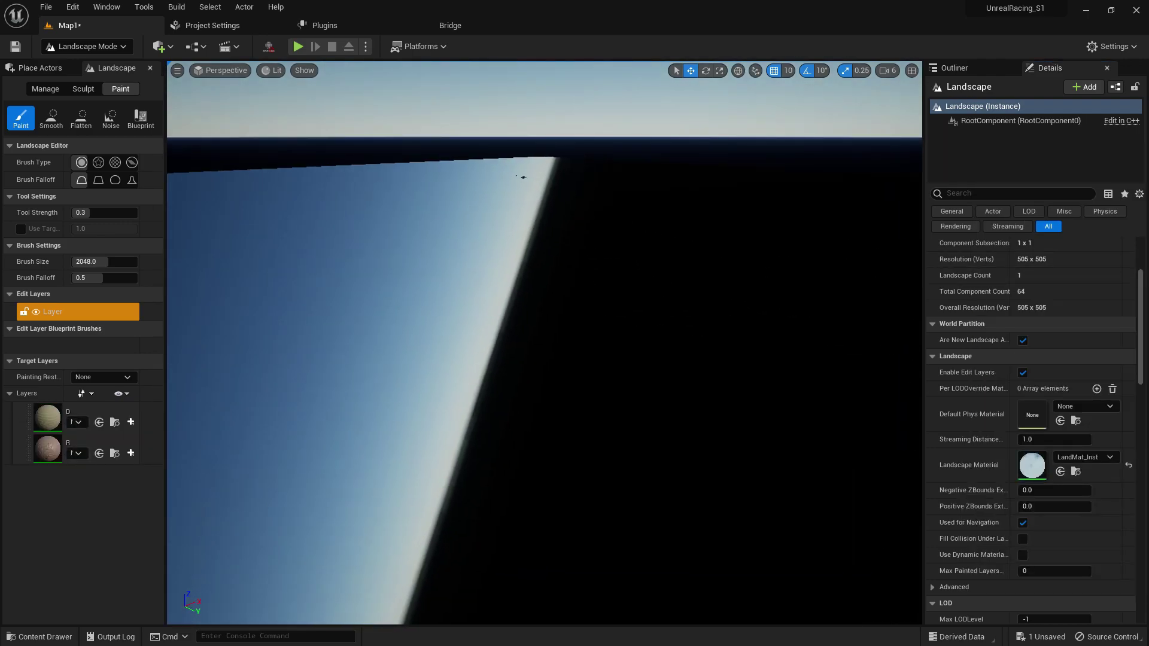
# - Create a weight-blended layer info object D_LayerInfo for layer D in the Map1_sharedassets folder
pyautogui.click(130, 423)
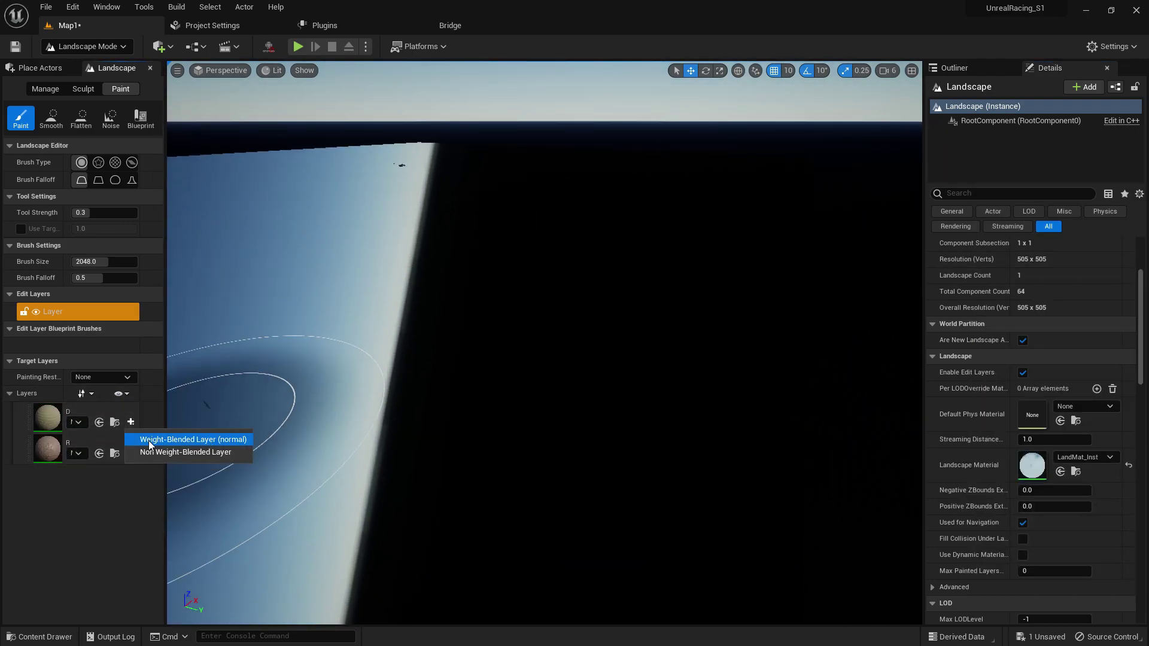
pyautogui.click(165, 441)
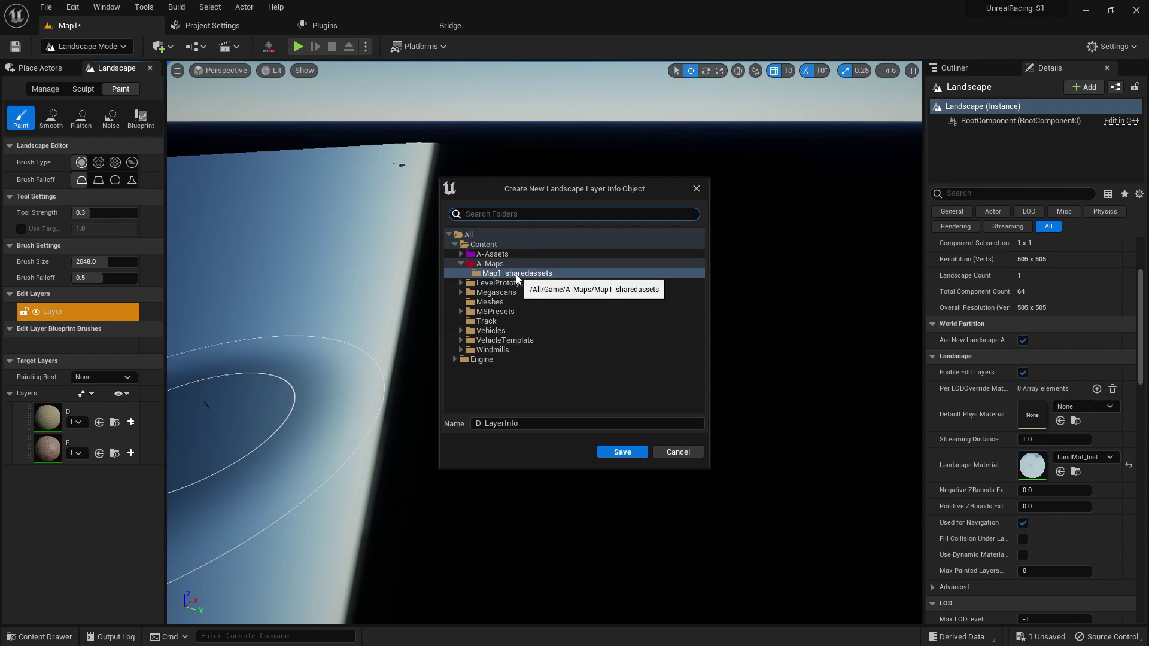
pyautogui.click(604, 452)
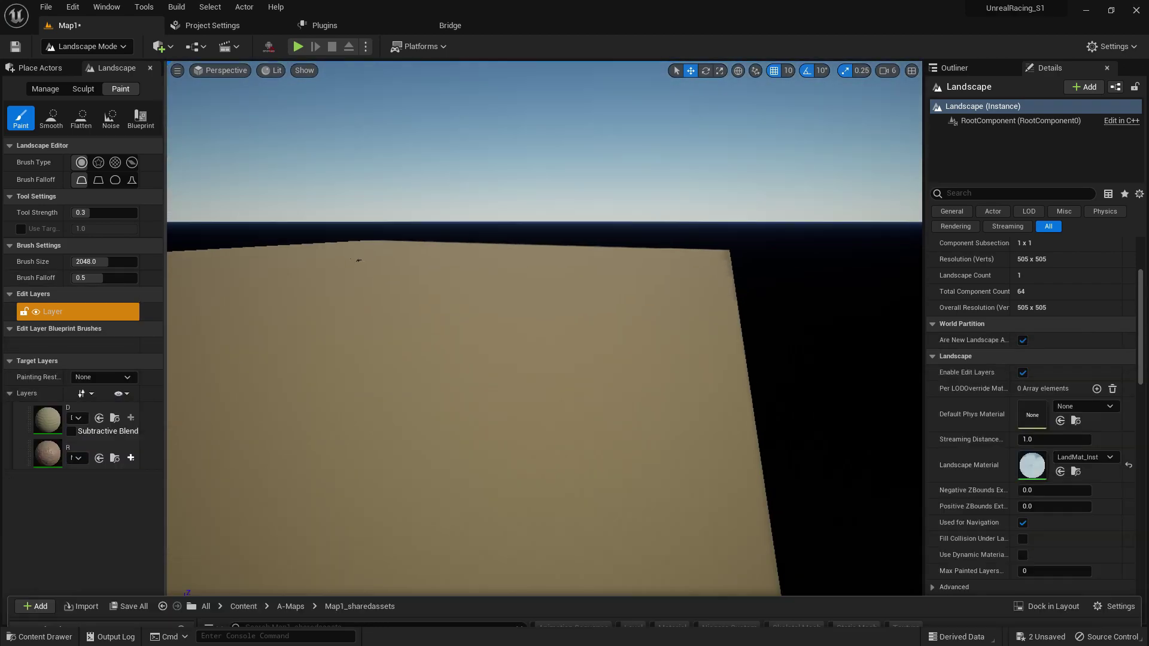
pyautogui.moveTo(465, 359); pyautogui.dragTo(432, 367, button='right')
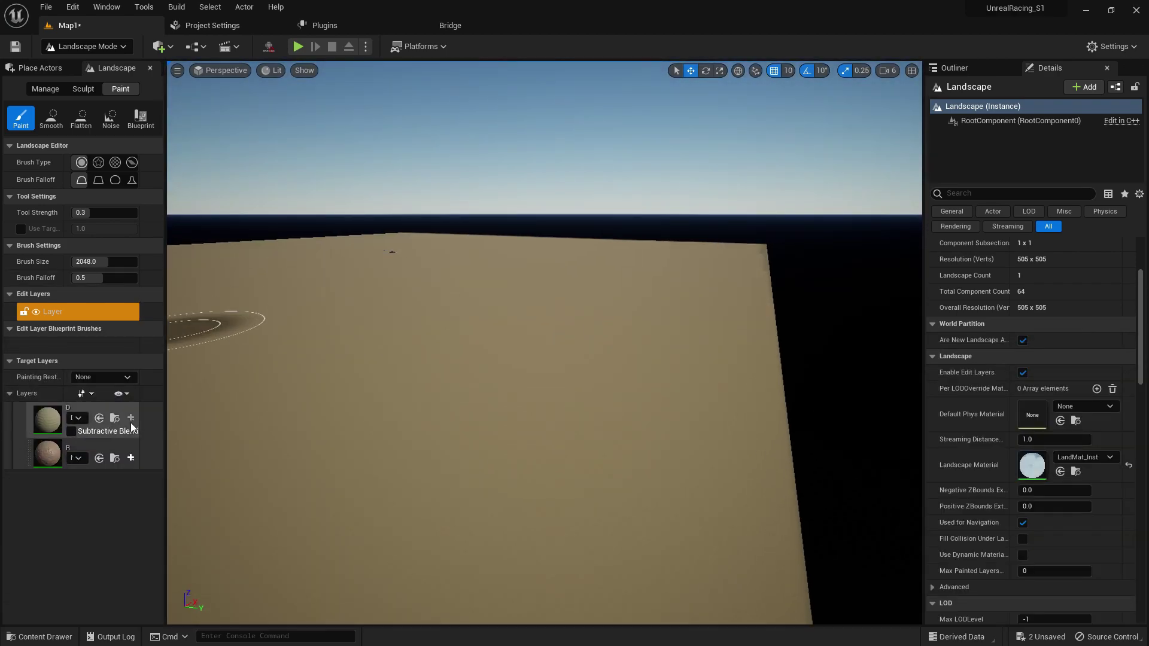
# - Create the weight-blended layer info object R_LayerInfo for layer R and save all unsaved content
pyautogui.click(129, 459)
pyautogui.click(145, 476)
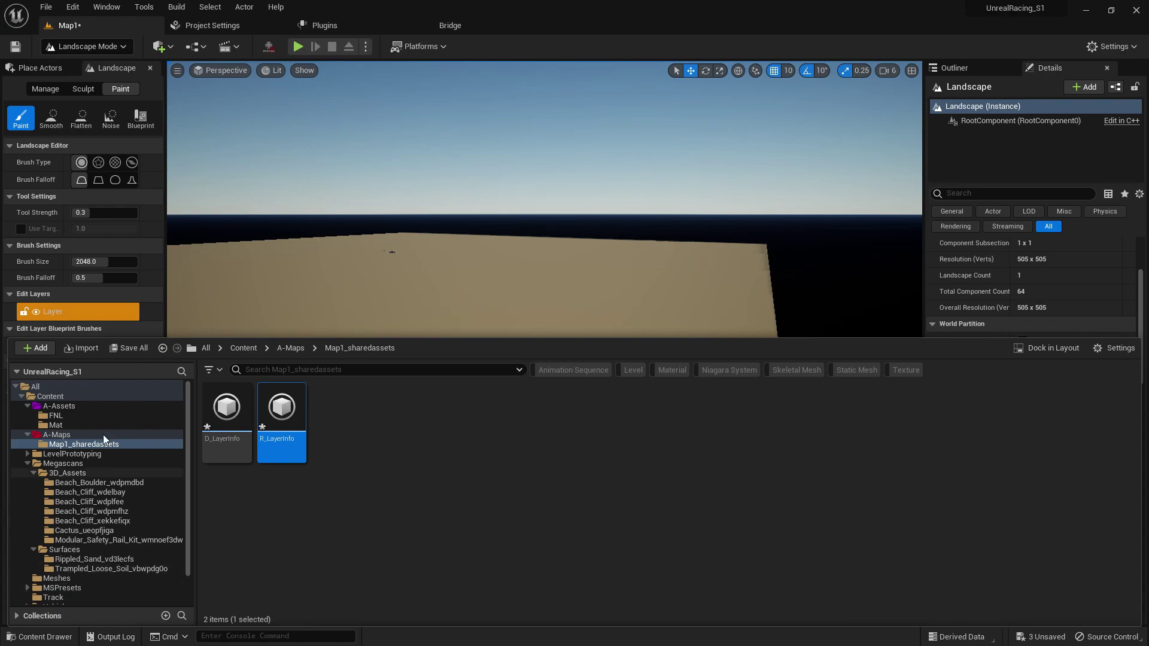
pyautogui.click(131, 349)
pyautogui.click(669, 464)
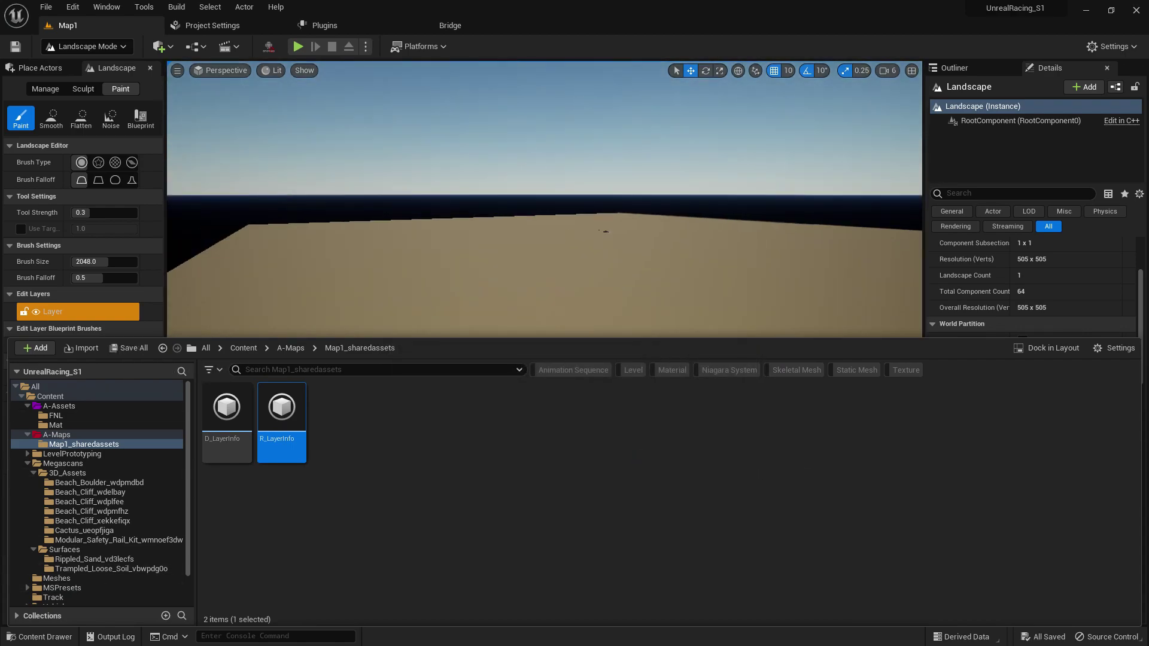
pyautogui.click(40, 637)
# - Return to Selection Mode and play the level, driving the car briefly to check the ground, and stop
pyautogui.click(81, 46)
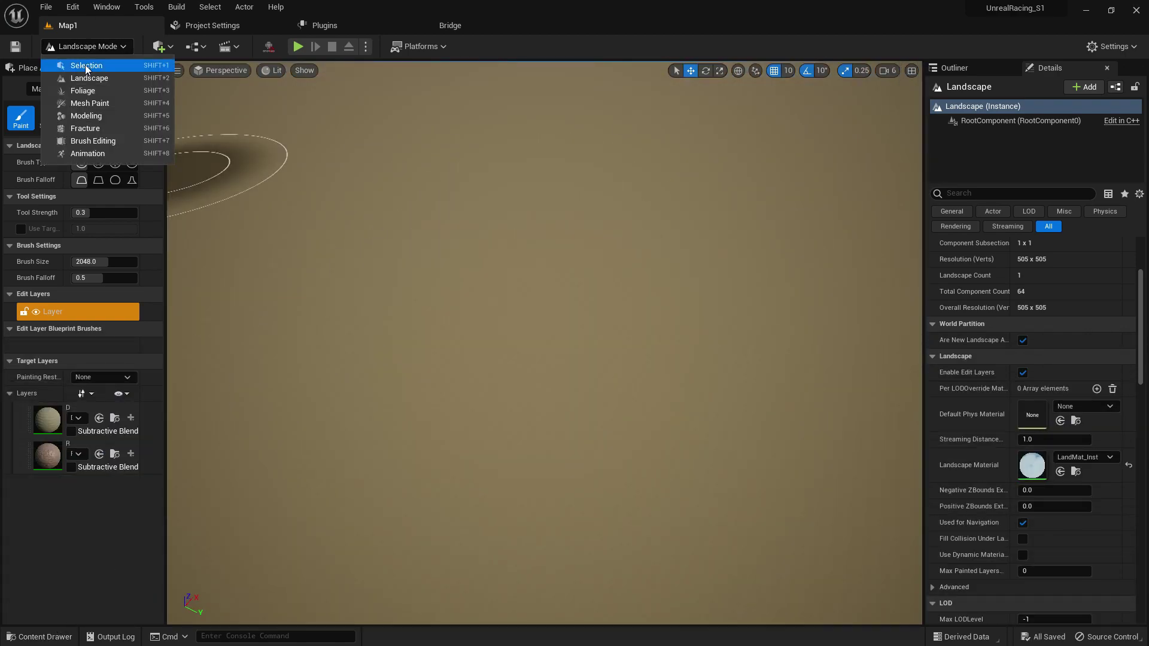
pyautogui.click(85, 64)
pyautogui.click(291, 46)
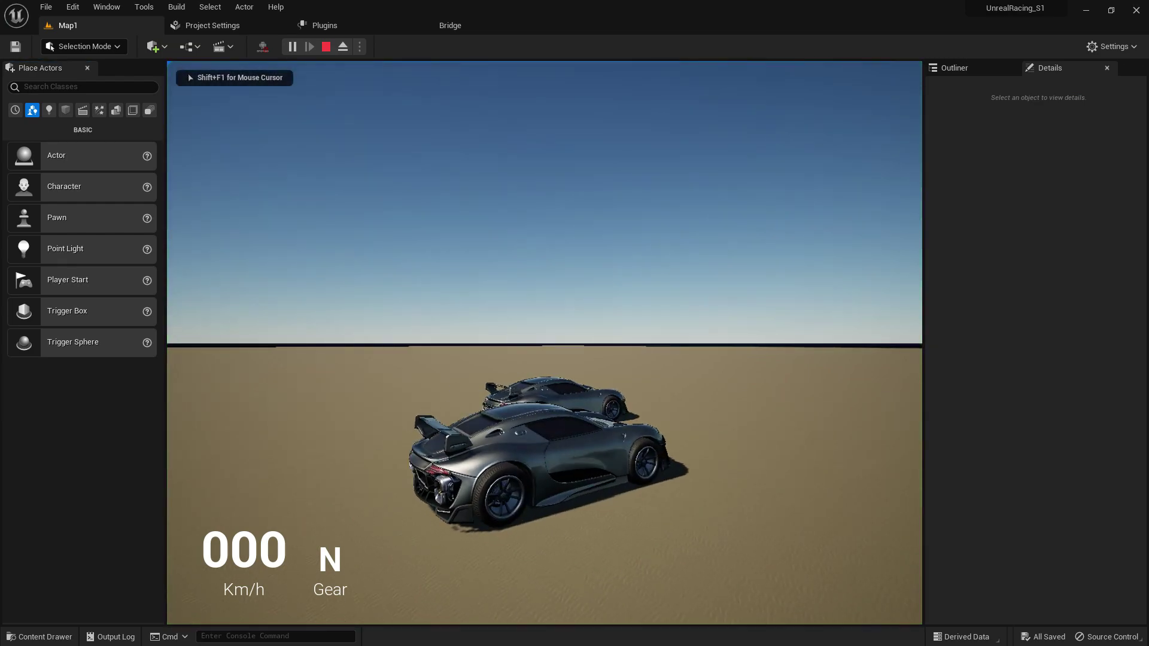
pyautogui.press('w')
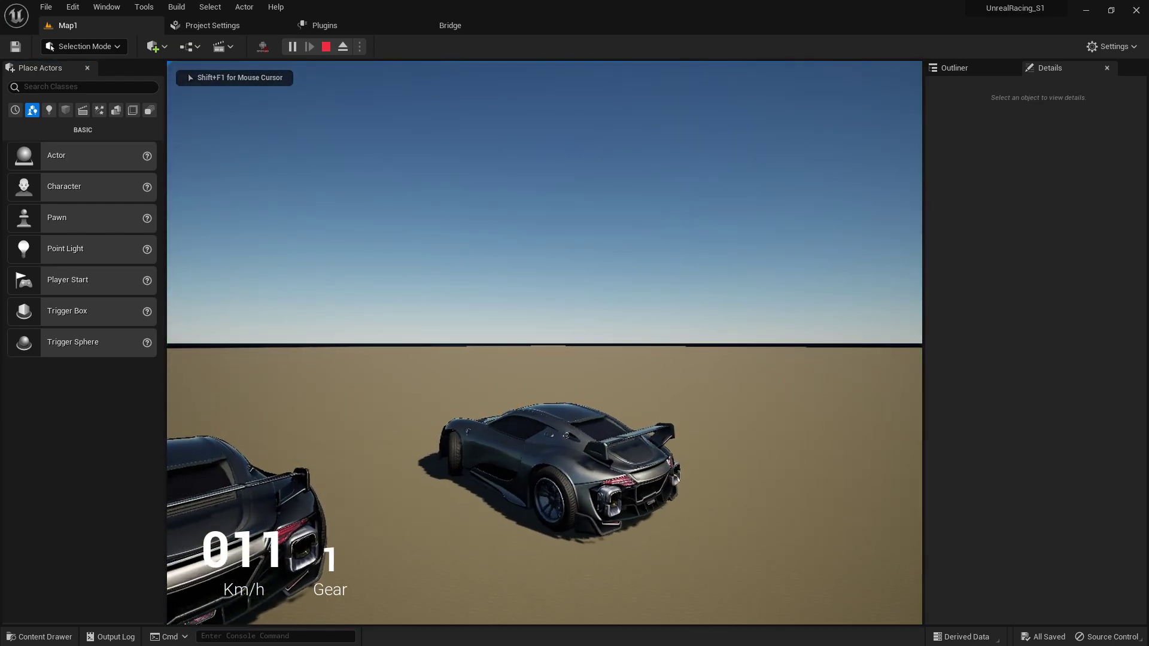
pyautogui.press('Escape')
# - Select the sports car and the actor beside it and move them together toward the landscape's corner
pyautogui.press('s')
pyautogui.moveTo(638, 211); pyautogui.dragTo(639, 281, button='right')
pyautogui.click(376, 277)
pyautogui.keyDown('ctrl'); pyautogui.click(359, 280); pyautogui.keyUp('ctrl')
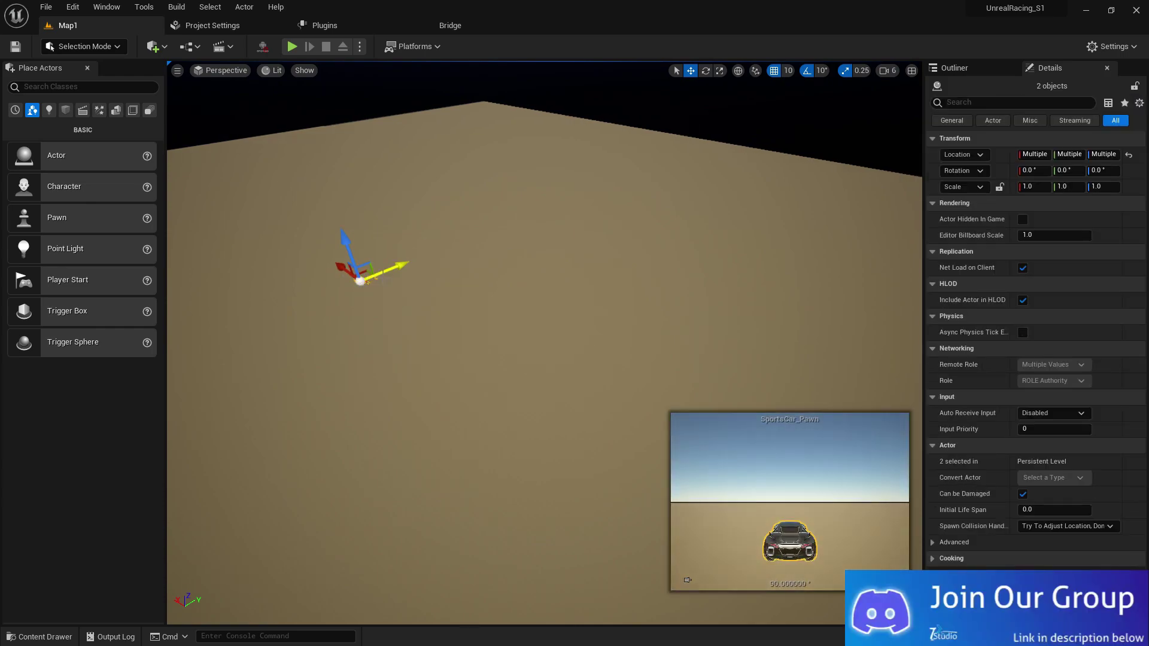
pyautogui.moveTo(396, 267); pyautogui.dragTo(682, 150)
pyautogui.moveTo(682, 149); pyautogui.dragTo(796, 138, button='right')
pyautogui.moveTo(306, 191); pyautogui.dragTo(608, 188)
pyautogui.moveTo(627, 187); pyautogui.dragTo(658, 263, button='right')
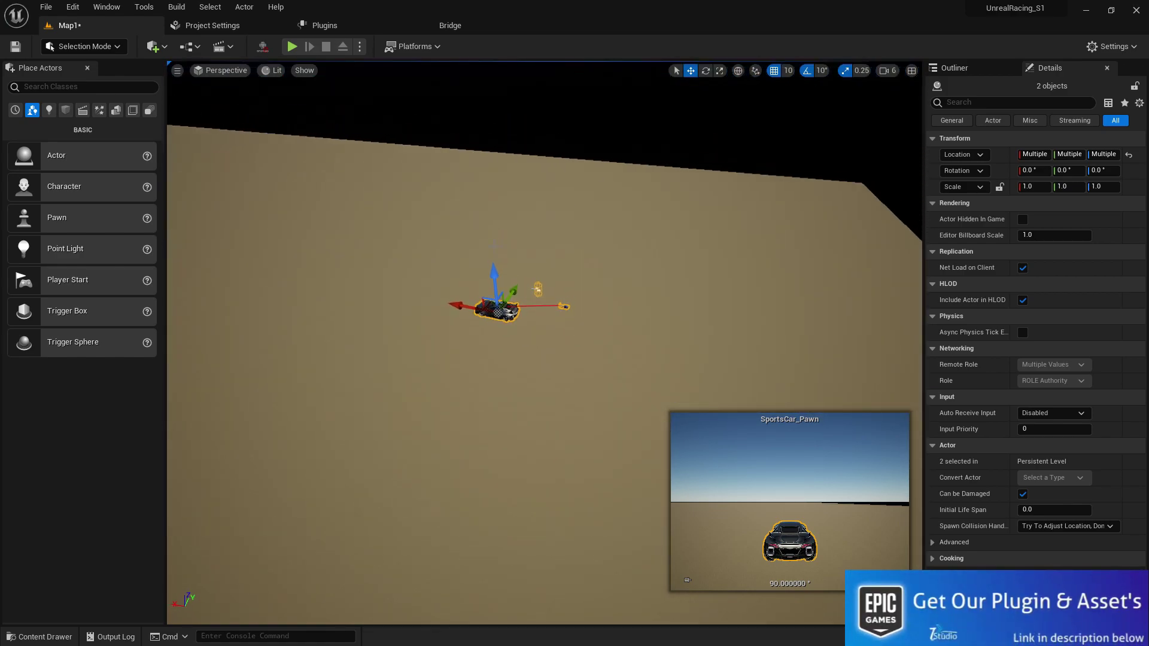
pyautogui.scroll(-1, 494, 245)
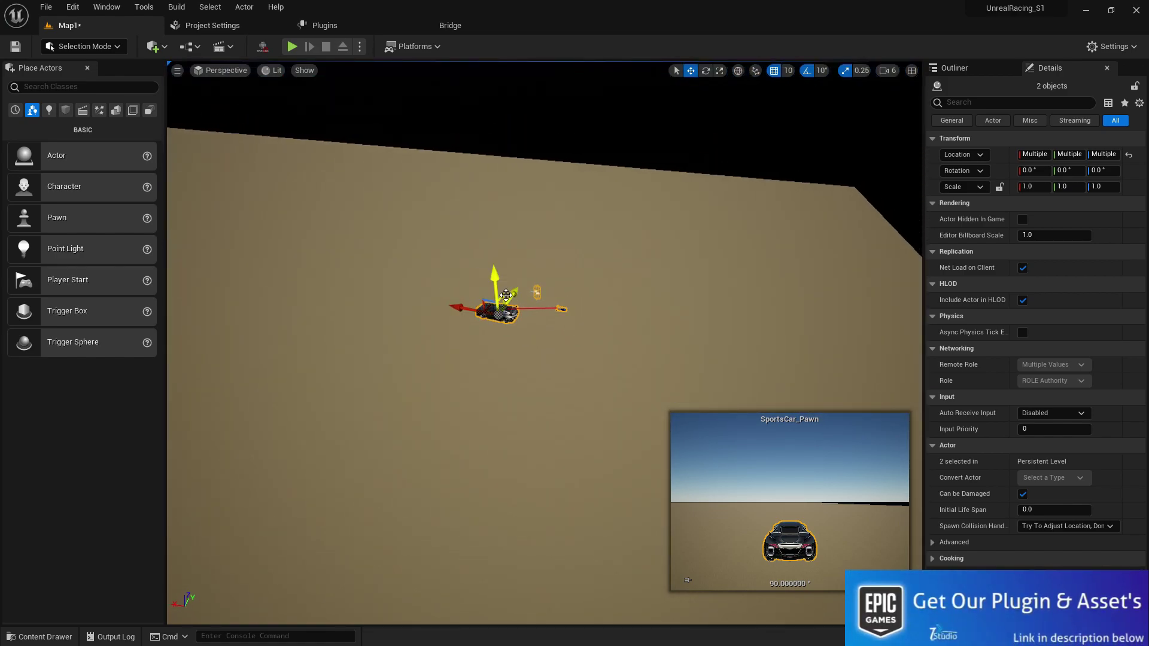
pyautogui.press('Escape')
# - Return to Landscape Mode painting and select target layer R as the layer to paint
pyautogui.moveTo(545, 252); pyautogui.dragTo(389, 179, button='right')
pyautogui.moveTo(392, 388); pyautogui.dragTo(392, 389, button='right')
pyautogui.press('a')
pyautogui.moveTo(530, 240)
pyautogui.mouseDown(button='right')
pyautogui.moveTo(529, 215)
pyautogui.moveTo(530, 254)
pyautogui.mouseUp(button='right')
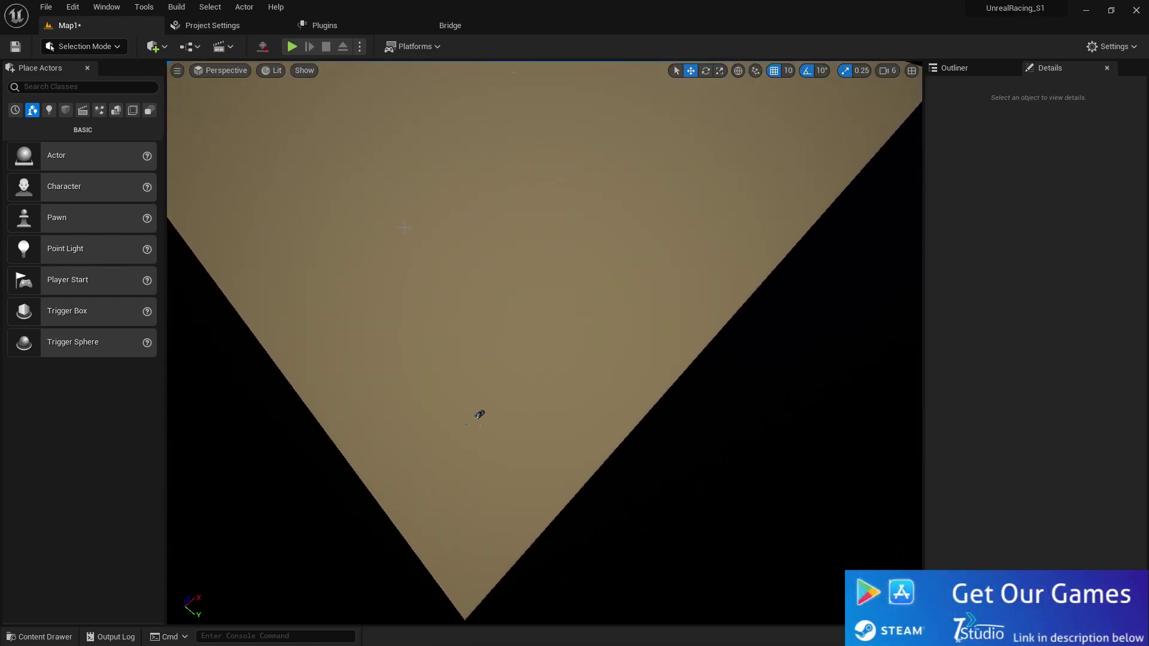
pyautogui.click(100, 48)
pyautogui.click(108, 80)
pyautogui.click(49, 450)
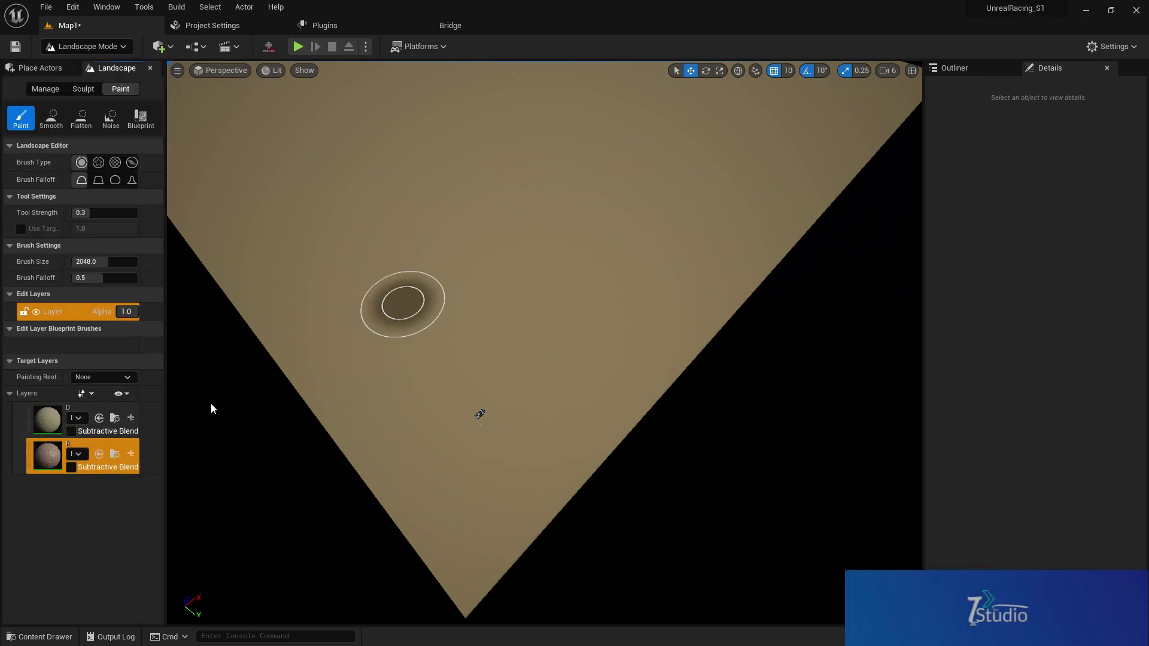
# - Set the landscape paint brush's tool strength to 10 and its brush size to 1000
pyautogui.moveTo(492, 375); pyautogui.dragTo(493, 389, button='right')
pyautogui.scroll(3, 492, 375)
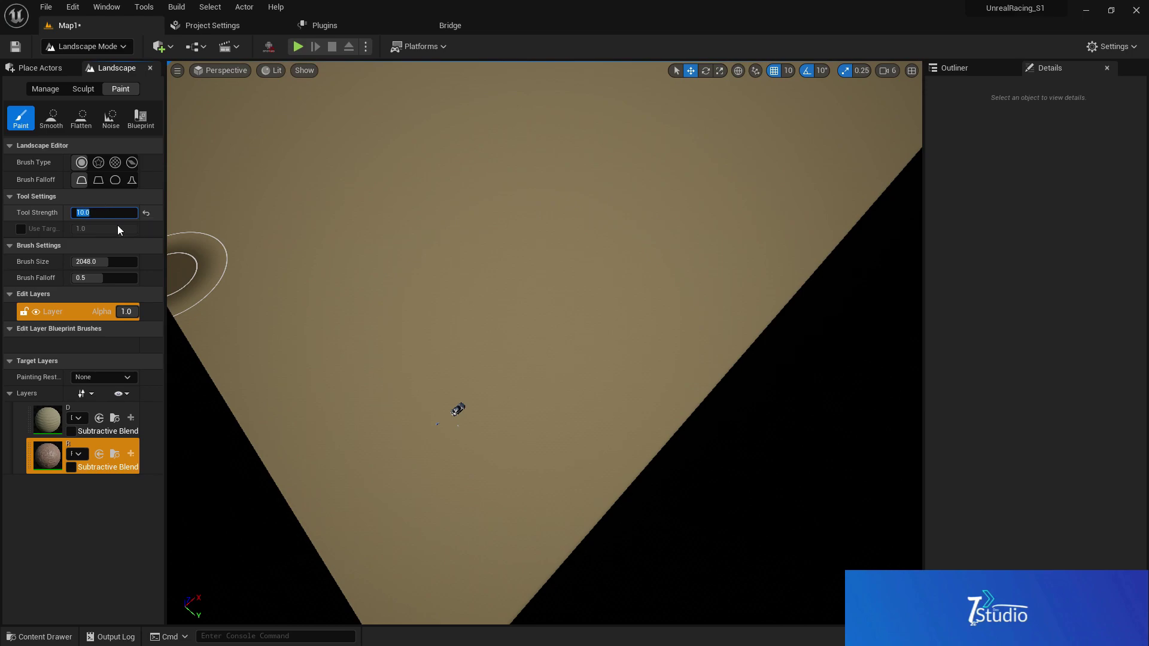
pyautogui.click(124, 260)
pyautogui.write('1000')
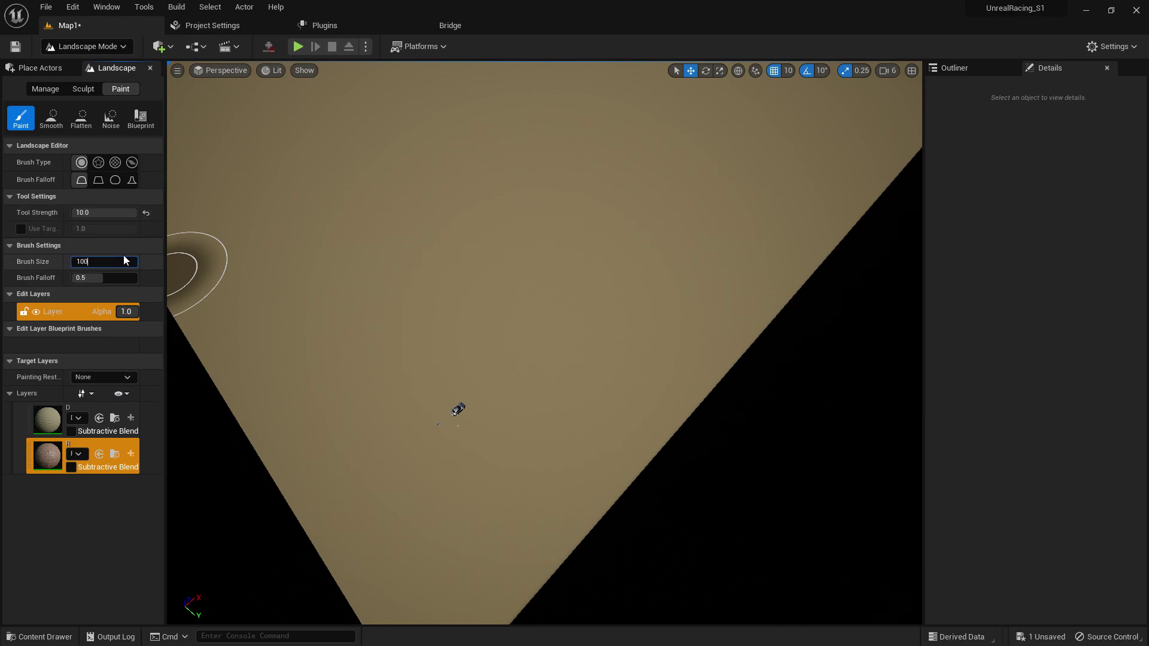
pyautogui.press('Return')
pyautogui.moveTo(464, 401)
pyautogui.mouseDown(button='right')
pyautogui.moveTo(448, 416)
pyautogui.moveTo(456, 405)
pyautogui.mouseUp(button='right')
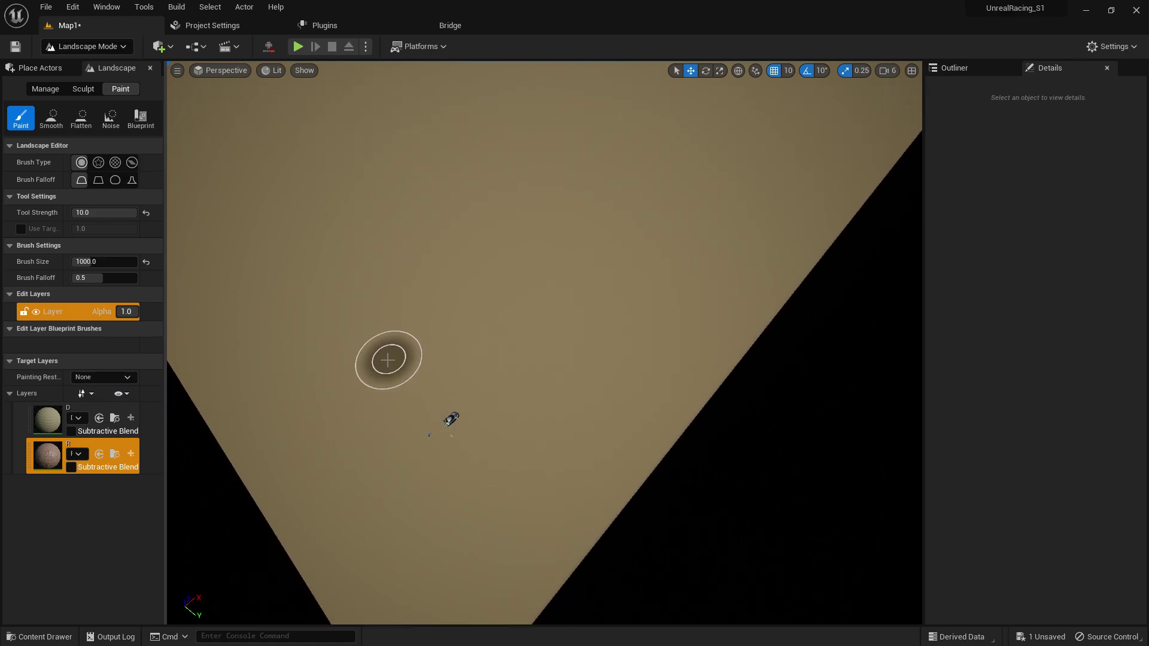
# - Paint layer R as a wide winding track starting at the car and curving toward the far side of the landscape
pyautogui.moveTo(339, 356); pyautogui.dragTo(413, 410)
pyautogui.moveTo(359, 346); pyautogui.dragTo(345, 342, button='right')
pyautogui.moveTo(346, 341)
pyautogui.mouseDown()
pyautogui.moveTo(487, 387)
pyautogui.moveTo(607, 307)
pyautogui.mouseUp()
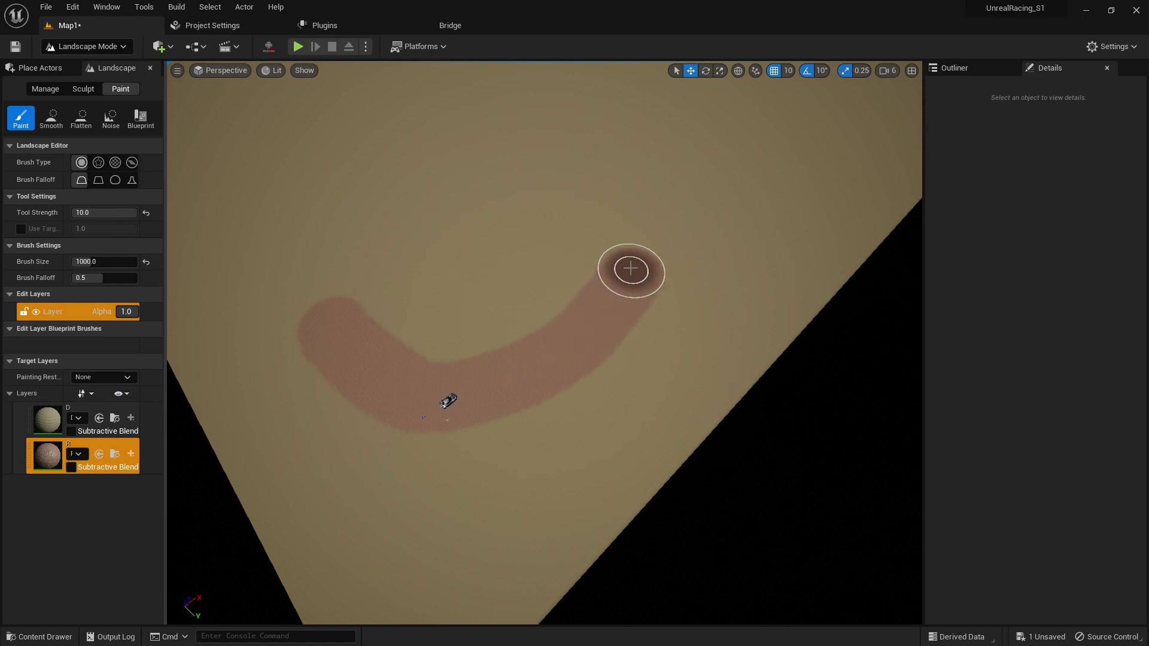
pyautogui.moveTo(631, 269); pyautogui.dragTo(636, 257, button='right')
pyautogui.moveTo(559, 492); pyautogui.dragTo(575, 401)
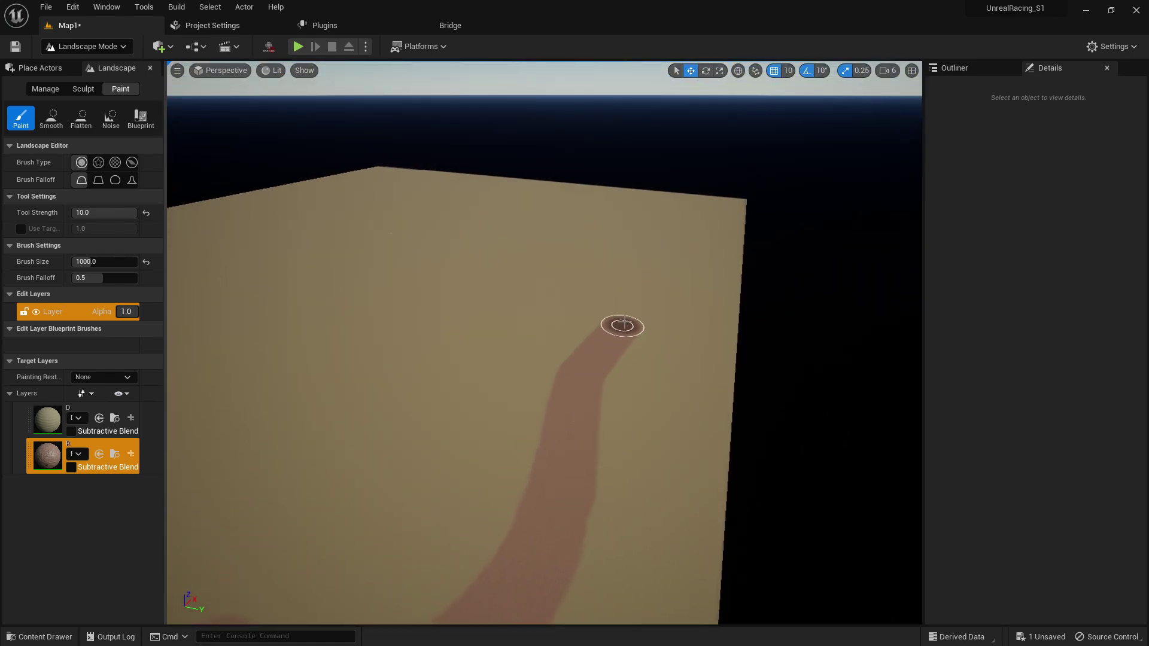
pyautogui.moveTo(625, 322); pyautogui.dragTo(643, 308)
pyautogui.moveTo(643, 308)
pyautogui.mouseDown(button='right')
pyautogui.moveTo(632, 263)
pyautogui.moveTo(599, 243)
pyautogui.moveTo(467, 371)
pyautogui.moveTo(509, 389)
pyautogui.moveTo(312, 410)
pyautogui.mouseUp(button='right')
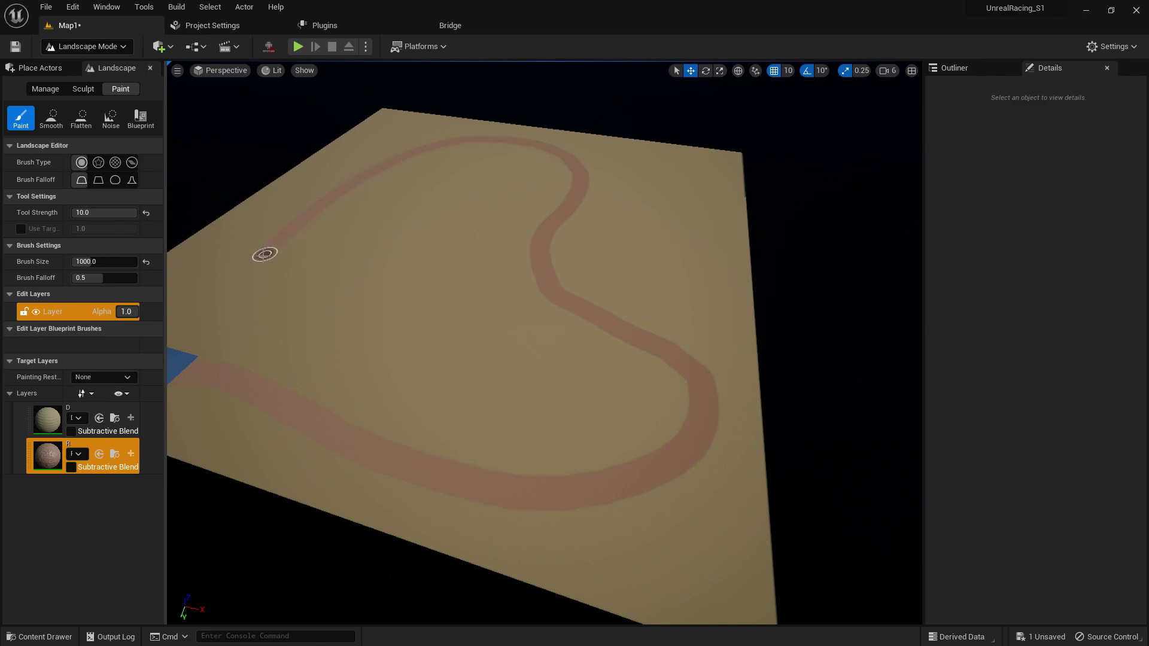
# - Paint the rest of the layer R track to close the loop at the car, and add a branch off its outer bend
pyautogui.moveTo(264, 254); pyautogui.dragTo(373, 304, button='right')
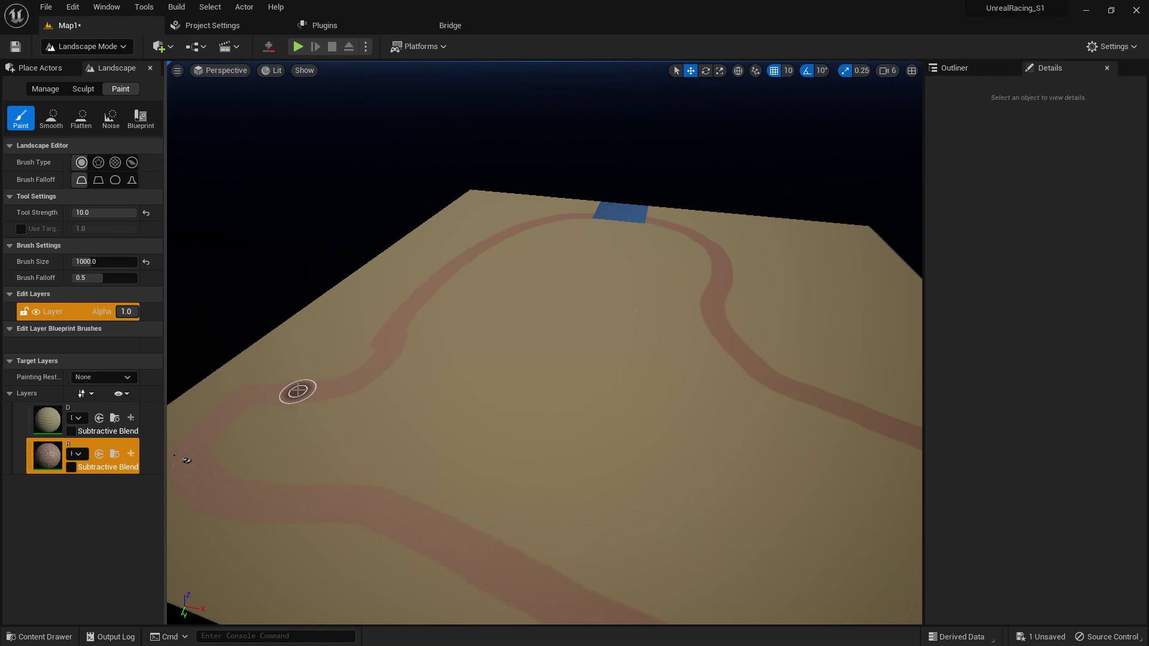
pyautogui.moveTo(382, 333)
pyautogui.mouseDown(button='right')
pyautogui.moveTo(349, 336)
pyautogui.moveTo(419, 317)
pyautogui.moveTo(428, 353)
pyautogui.moveTo(389, 323)
pyautogui.moveTo(383, 302)
pyautogui.mouseUp(button='right')
pyautogui.moveTo(323, 328)
pyautogui.mouseDown(button='right')
pyautogui.moveTo(324, 310)
pyautogui.moveTo(251, 336)
pyautogui.moveTo(281, 324)
pyautogui.moveTo(270, 333)
pyautogui.moveTo(251, 317)
pyautogui.moveTo(317, 316)
pyautogui.moveTo(401, 395)
pyautogui.mouseUp(button='right')
pyautogui.moveTo(346, 362); pyautogui.dragTo(530, 300, button='right')
pyautogui.moveTo(578, 241); pyautogui.dragTo(609, 353, button='right')
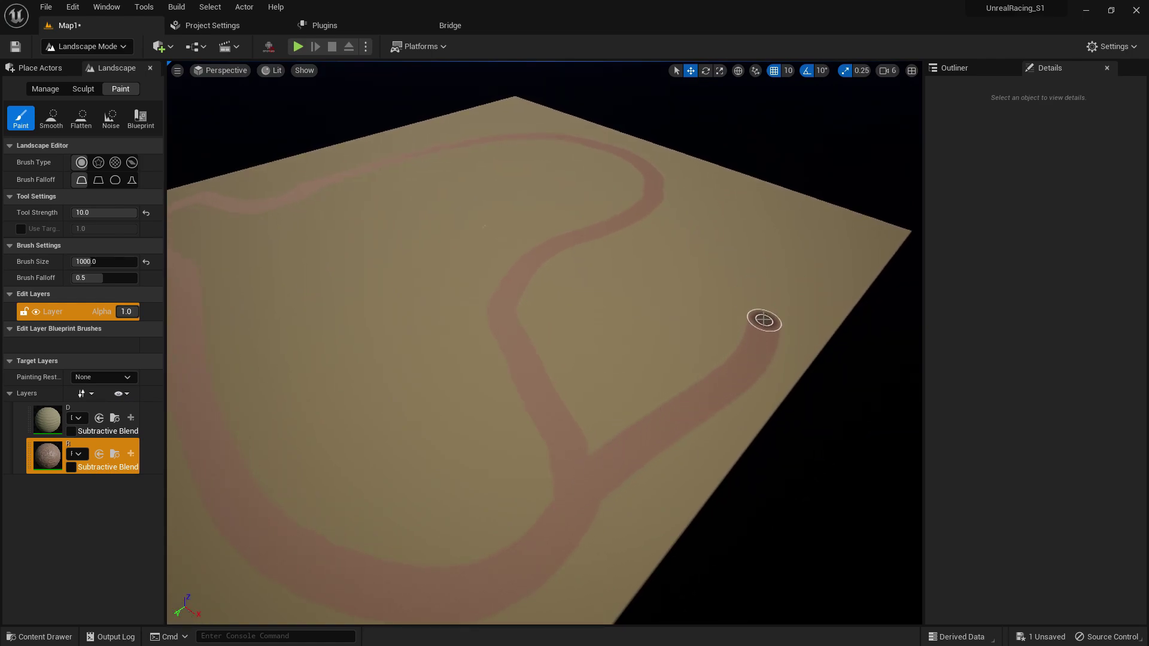
# - Erase most of the branch off the loop's bend and reshape what remains into a short curved stub of layer R
pyautogui.scroll(-3, 738, 255)
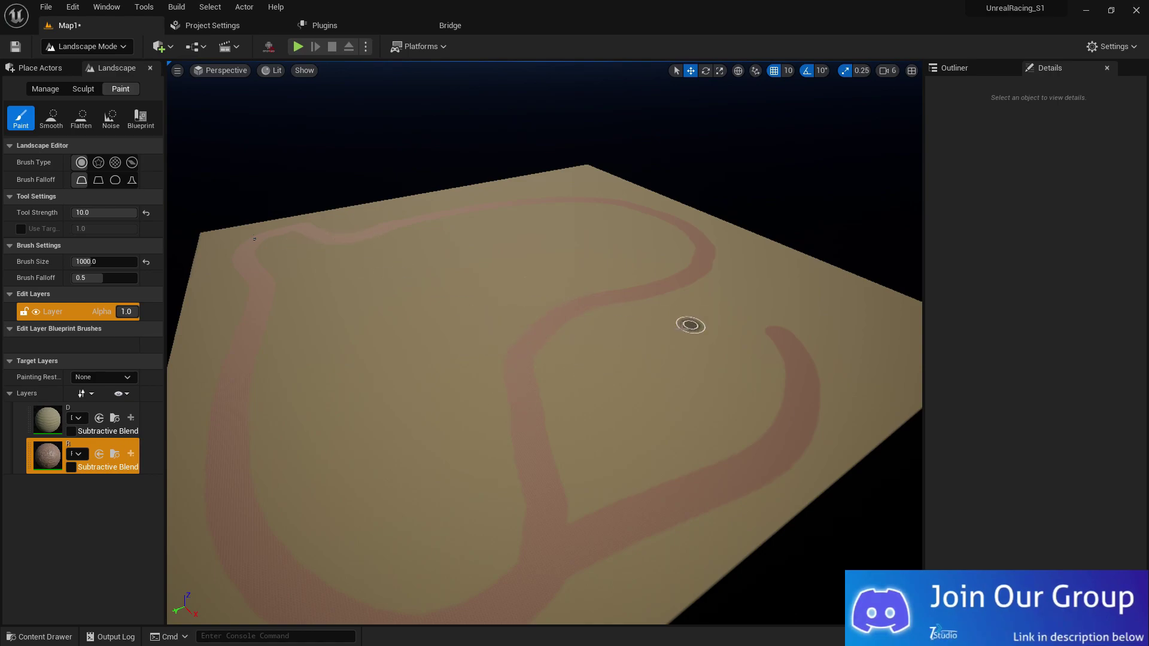
pyautogui.moveTo(632, 372); pyautogui.dragTo(688, 419, button='right')
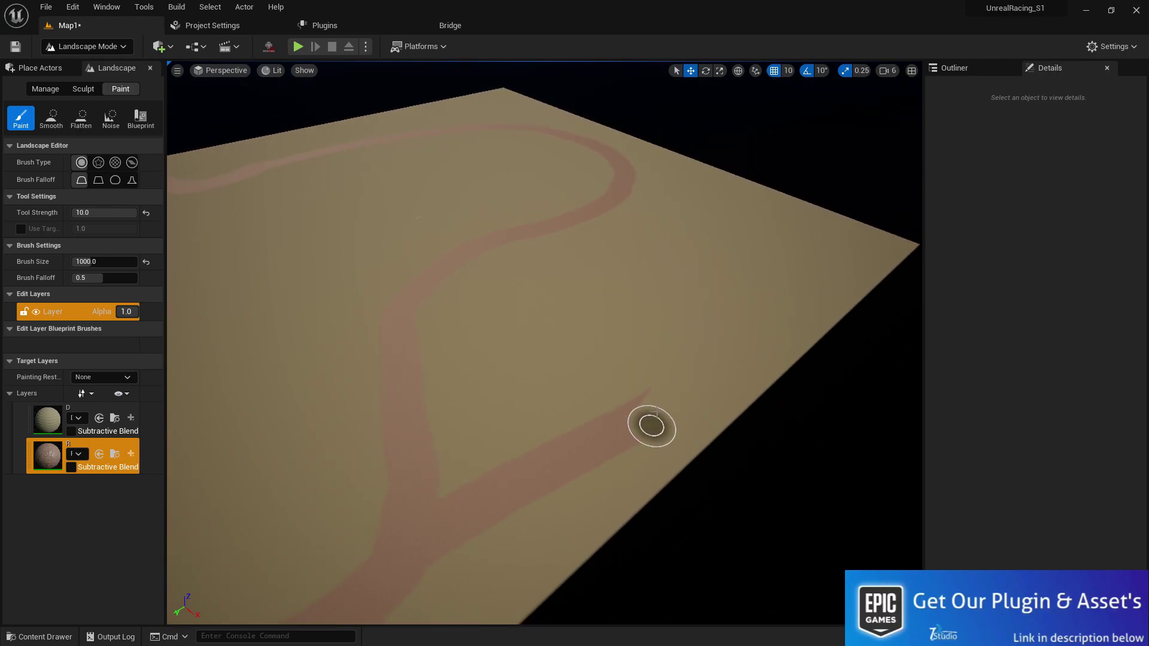
pyautogui.keyDown('shift'); pyautogui.moveTo(631, 398); pyautogui.dragTo(586, 449); pyautogui.keyUp('shift')
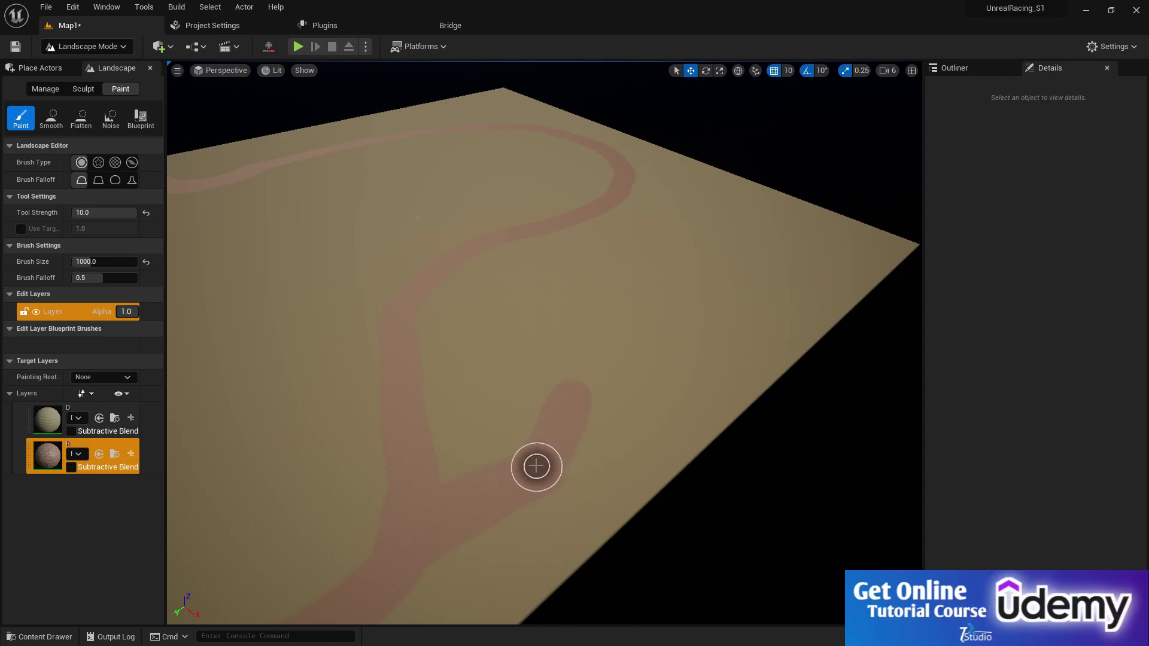
pyautogui.moveTo(537, 467); pyautogui.dragTo(539, 455, button='right')
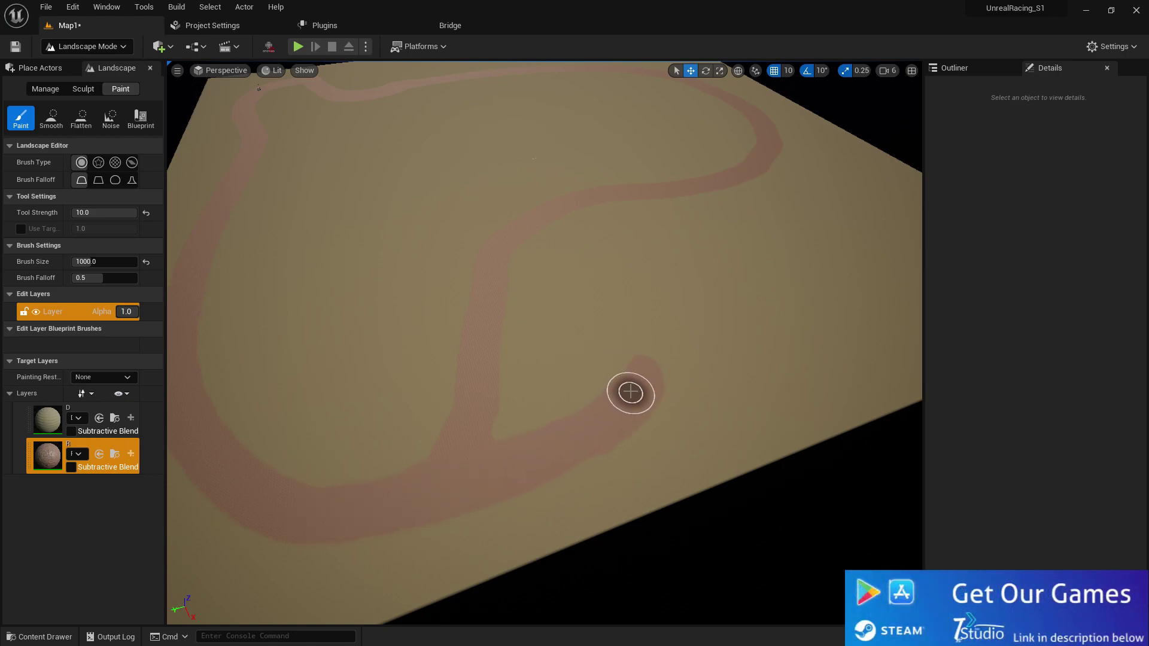
pyautogui.moveTo(631, 393)
pyautogui.mouseDown()
pyautogui.moveTo(654, 410)
pyautogui.moveTo(658, 389)
pyautogui.mouseUp()
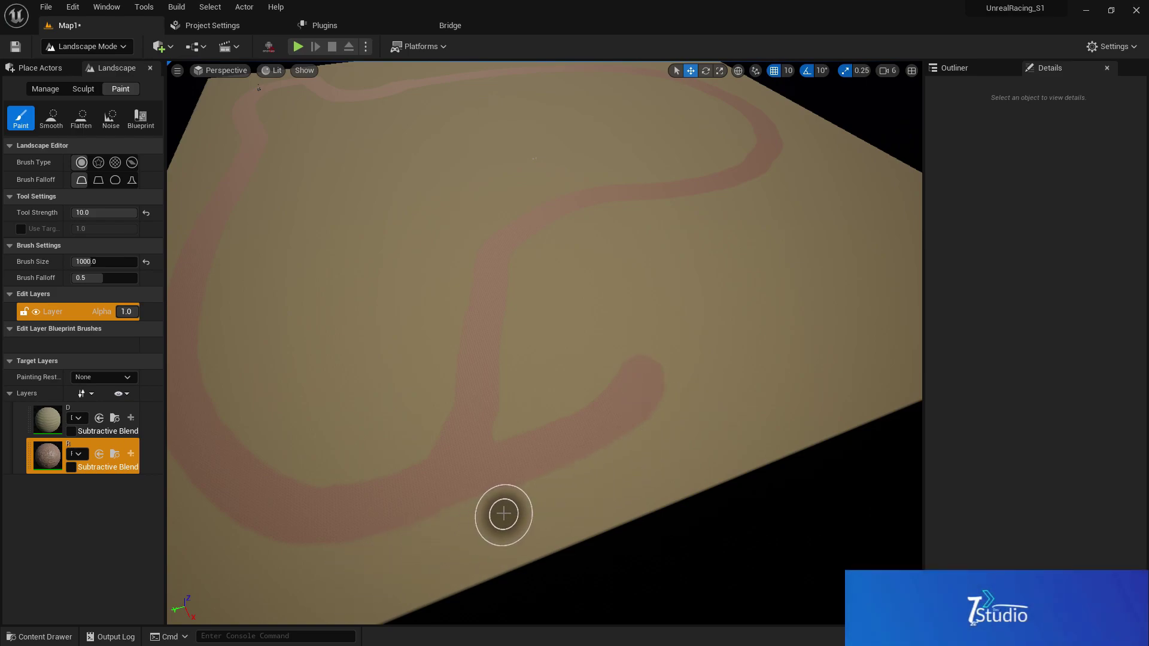
# - Save the map and switch from Landscape Mode to Selection Mode
pyautogui.moveTo(732, 374)
pyautogui.mouseDown(button='right')
pyautogui.moveTo(736, 359)
pyautogui.moveTo(868, 294)
pyautogui.moveTo(719, 287)
pyautogui.moveTo(712, 302)
pyautogui.moveTo(754, 245)
pyautogui.moveTo(733, 246)
pyautogui.moveTo(880, 237)
pyautogui.mouseUp(button='right')
pyautogui.press('w')
pyautogui.press('a')
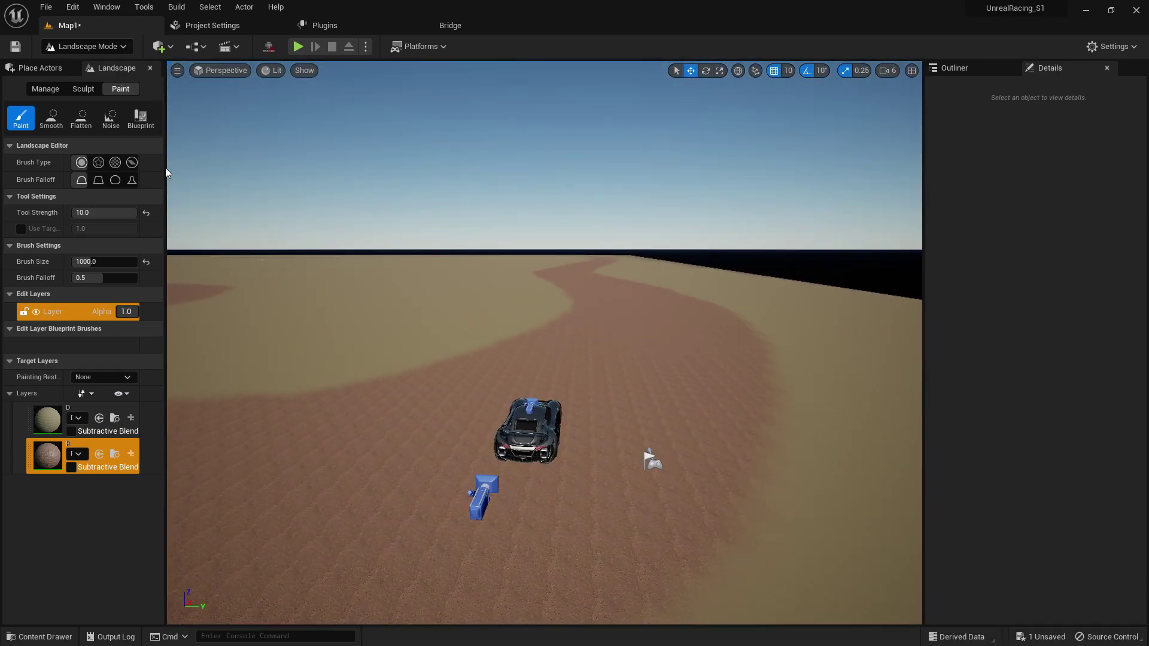
pyautogui.hotkey('ctrl', 's')
pyautogui.click(48, 45)
pyautogui.click(104, 69)
pyautogui.click(90, 50)
pyautogui.click(82, 53)
pyautogui.press('w')
pyautogui.moveTo(369, 198)
pyautogui.mouseDown(button='right')
pyautogui.moveTo(370, 161)
pyautogui.moveTo(173, 630)
pyautogui.mouseUp(button='right')
pyautogui.click(35, 635)
pyautogui.click(67, 45)
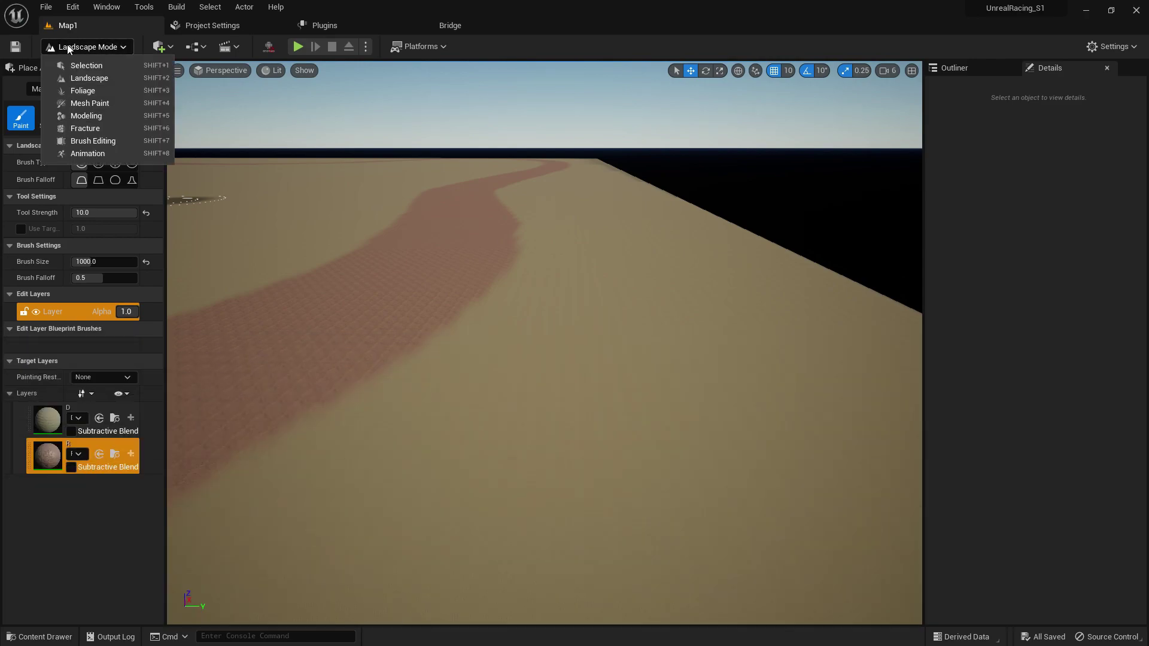
pyautogui.click(71, 63)
# - Place the FNL finish gate mesh from the A-Assets folder across the painted track ahead of the car
pyautogui.click(35, 636)
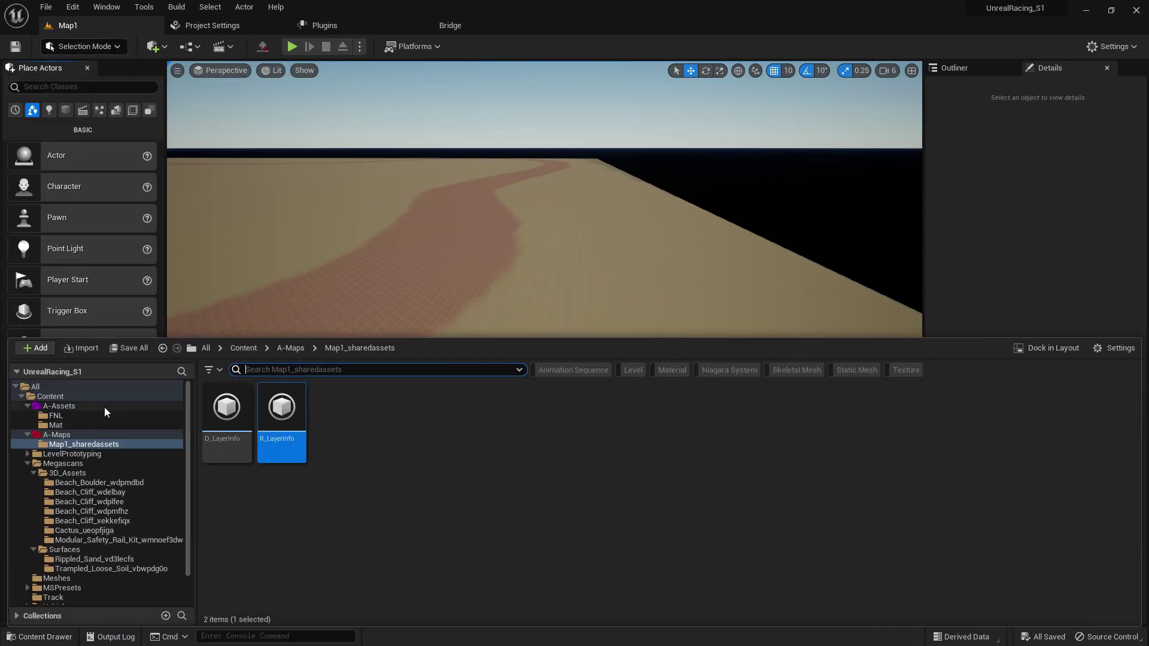
pyautogui.click(75, 417)
pyautogui.moveTo(777, 413); pyautogui.dragTo(441, 232)
pyautogui.moveTo(441, 232); pyautogui.dragTo(442, 232)
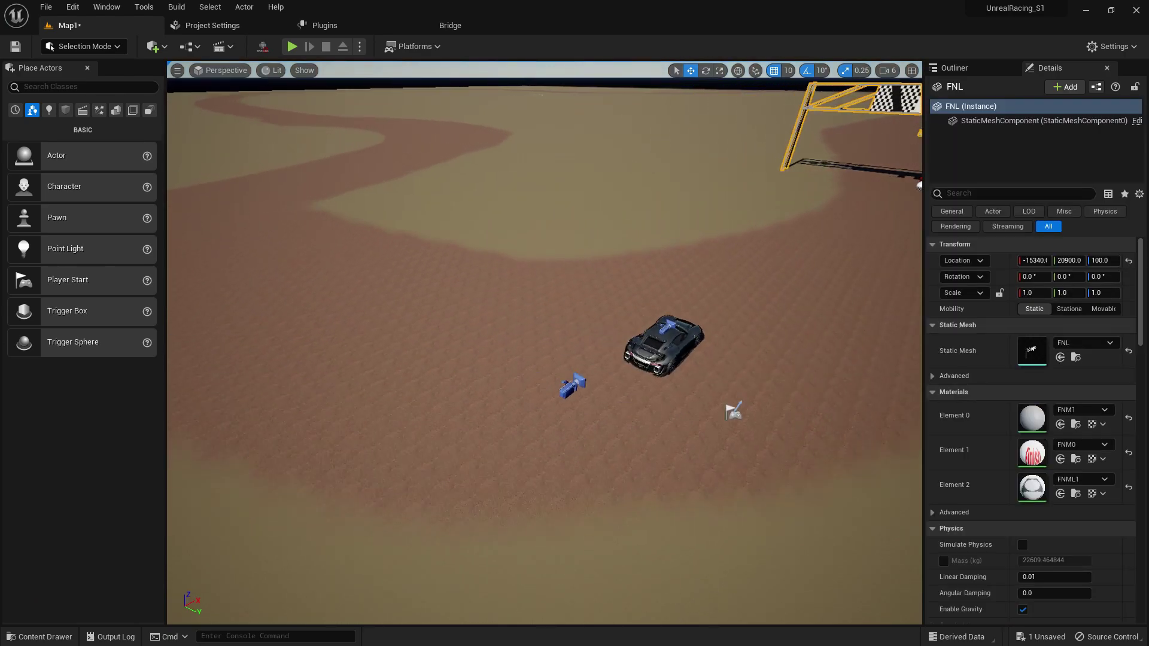
pyautogui.moveTo(401, 450); pyautogui.dragTo(401, 450, button='right')
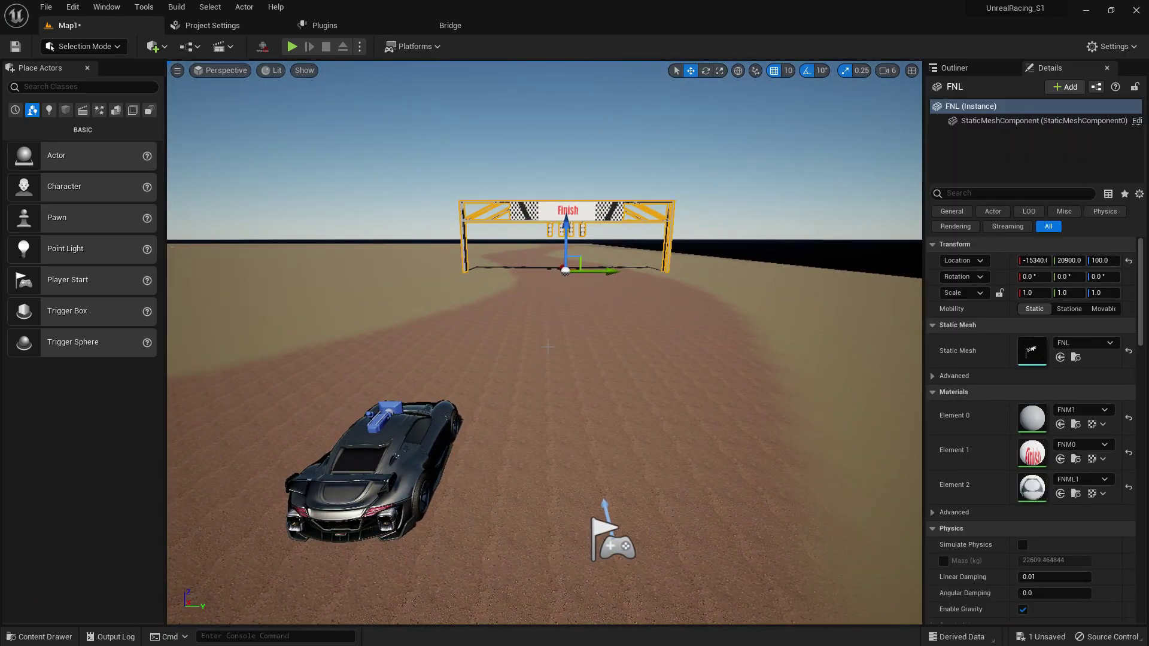
pyautogui.press('w')
pyautogui.moveTo(547, 347); pyautogui.dragTo(547, 287, button='right')
pyautogui.press('Escape')
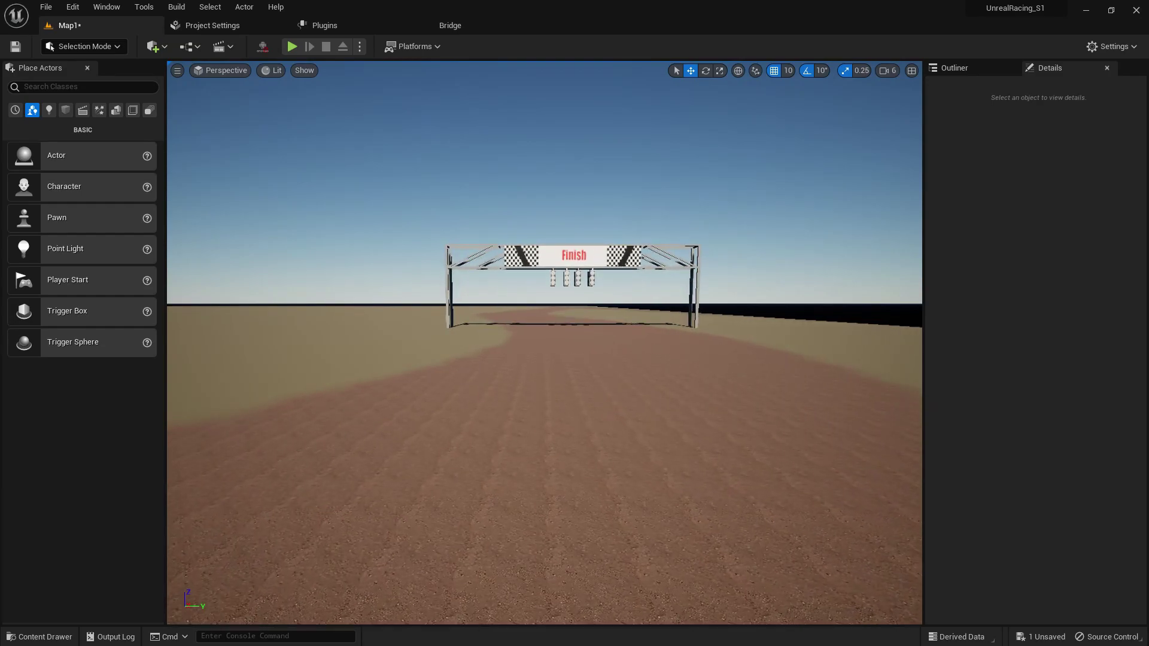
# - Examine the finish gate and the painted track around it from several viewpoints
pyautogui.press('s')
pyautogui.moveTo(577, 398); pyautogui.dragTo(530, 147, button='right')
pyautogui.press('w')
pyautogui.press('w')
pyautogui.press('e')
pyautogui.press('w')
pyautogui.moveTo(577, 205); pyautogui.dragTo(728, 231, button='right')
pyautogui.press('a')
pyautogui.press('s')
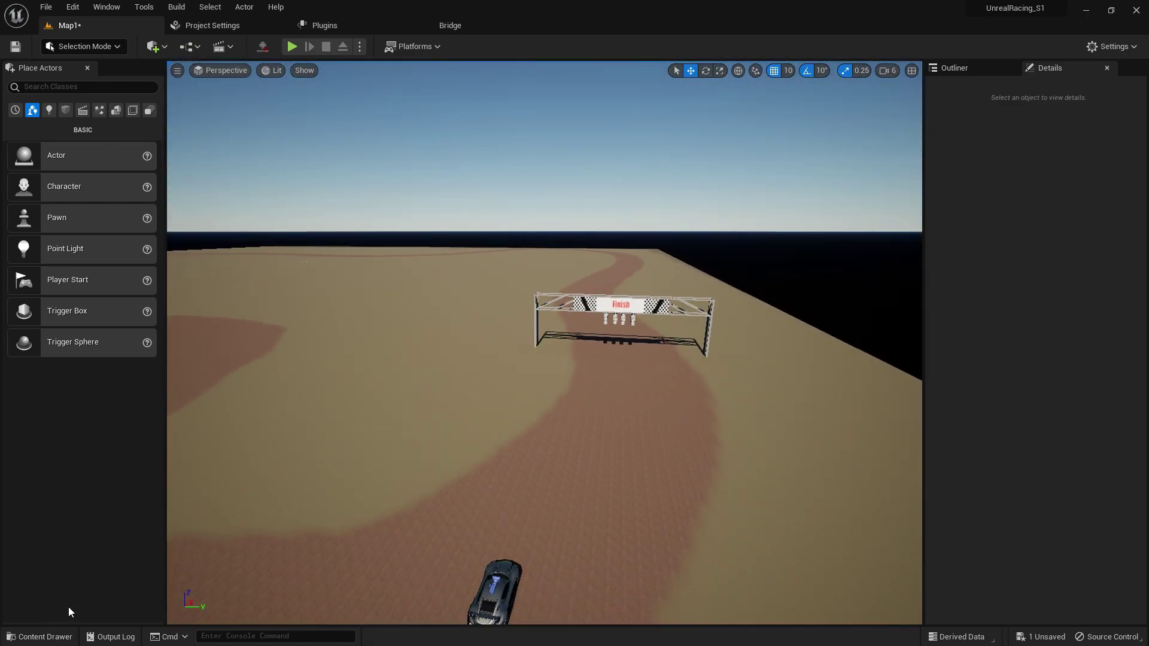
# - Save all unsaved content, including the newly placed finish gate
pyautogui.click(39, 634)
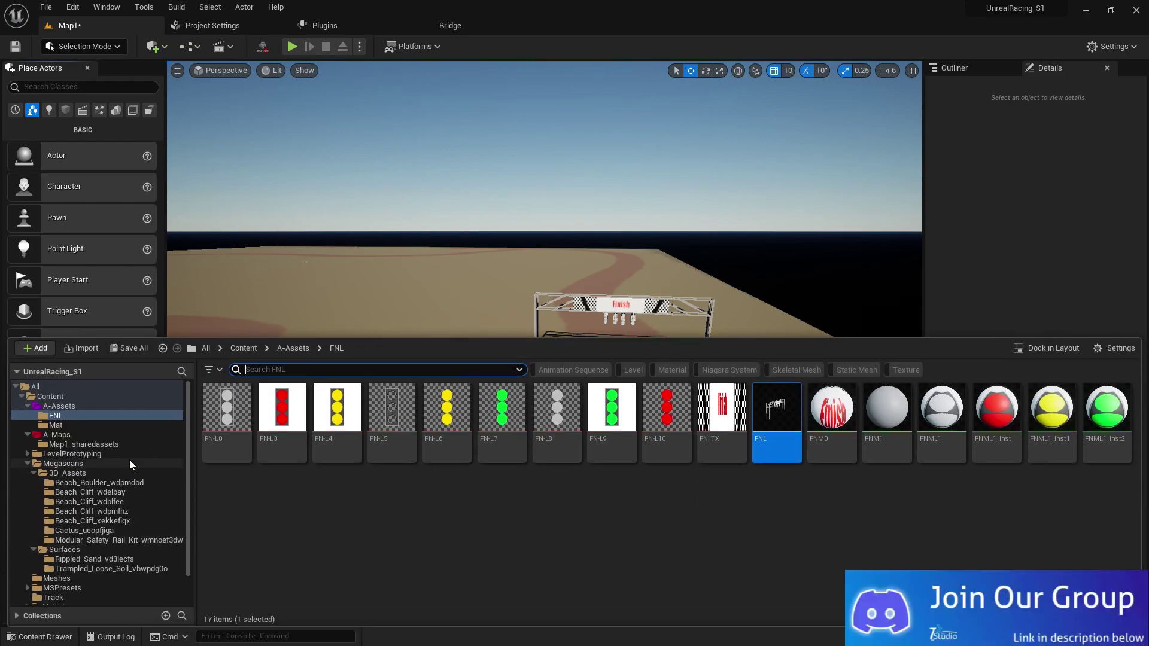
pyautogui.click(133, 348)
pyautogui.click(647, 464)
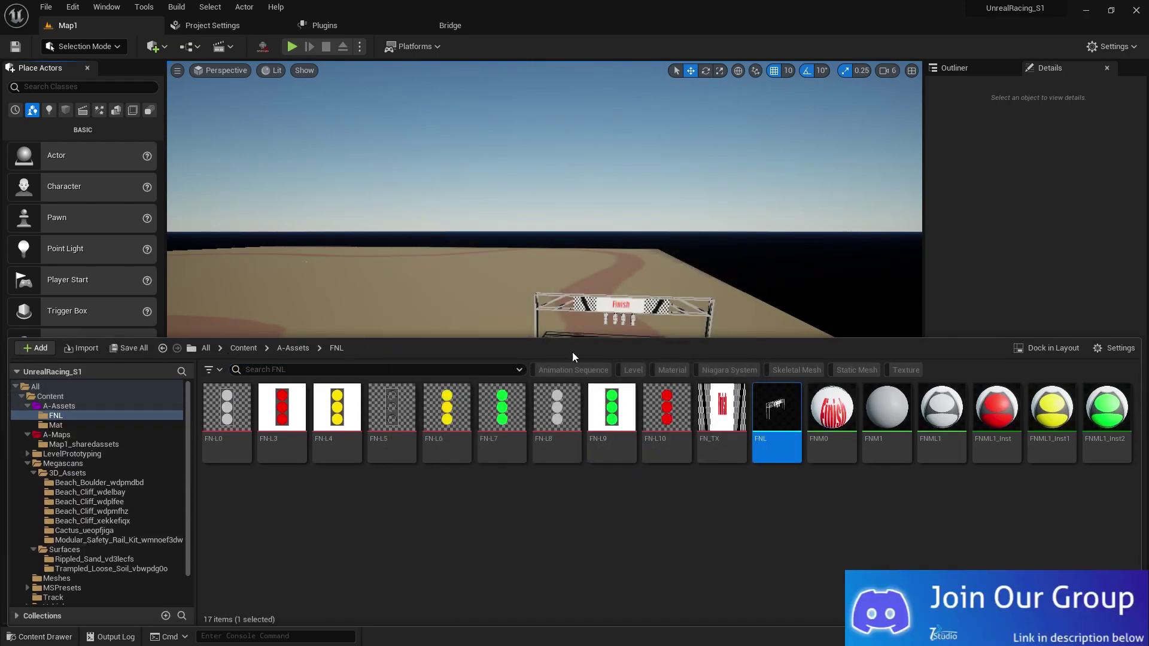
pyautogui.click(524, 218)
pyautogui.moveTo(523, 218); pyautogui.dragTo(524, 255, button='right')
pyautogui.press('s')
pyautogui.press('w')
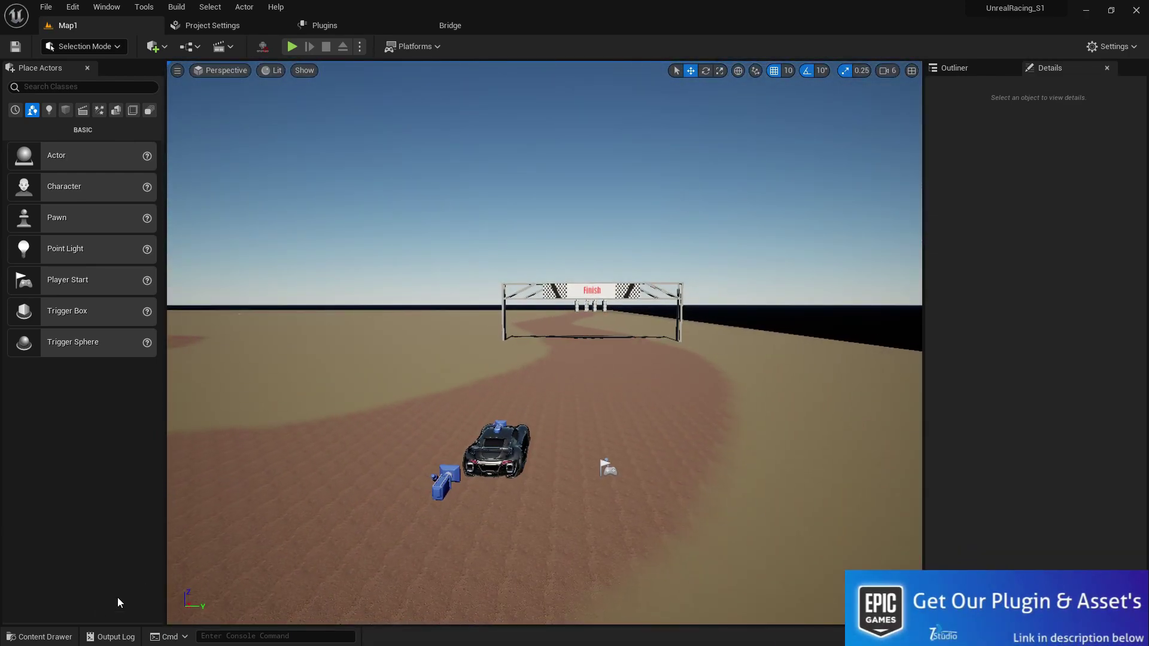
# - Filter the Megascans folder to static meshes and place the S_Beach_Cliff_wdplfee_lod3_Var1 cliff beside the track near the car
pyautogui.click(39, 636)
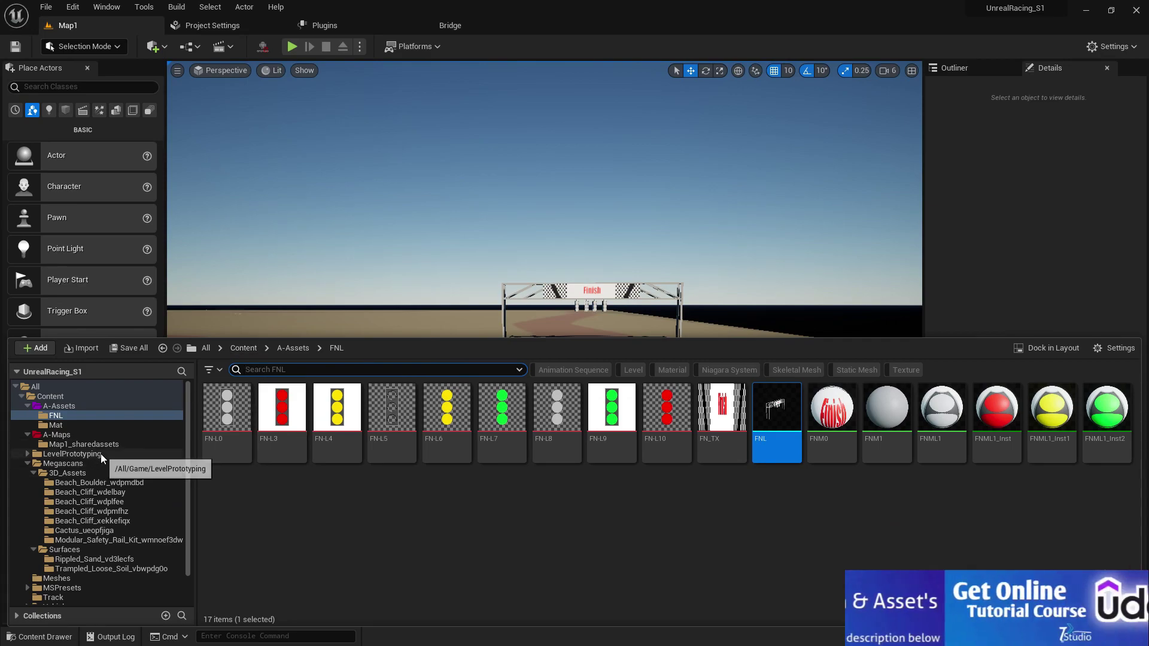
pyautogui.click(106, 474)
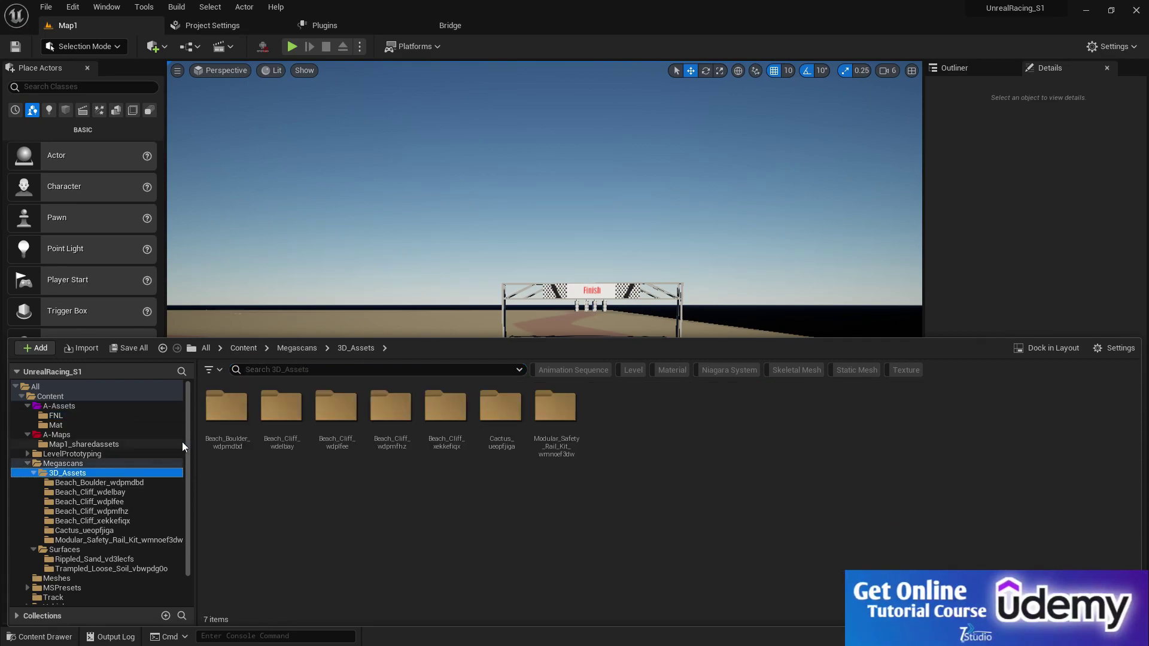
pyautogui.click(72, 464)
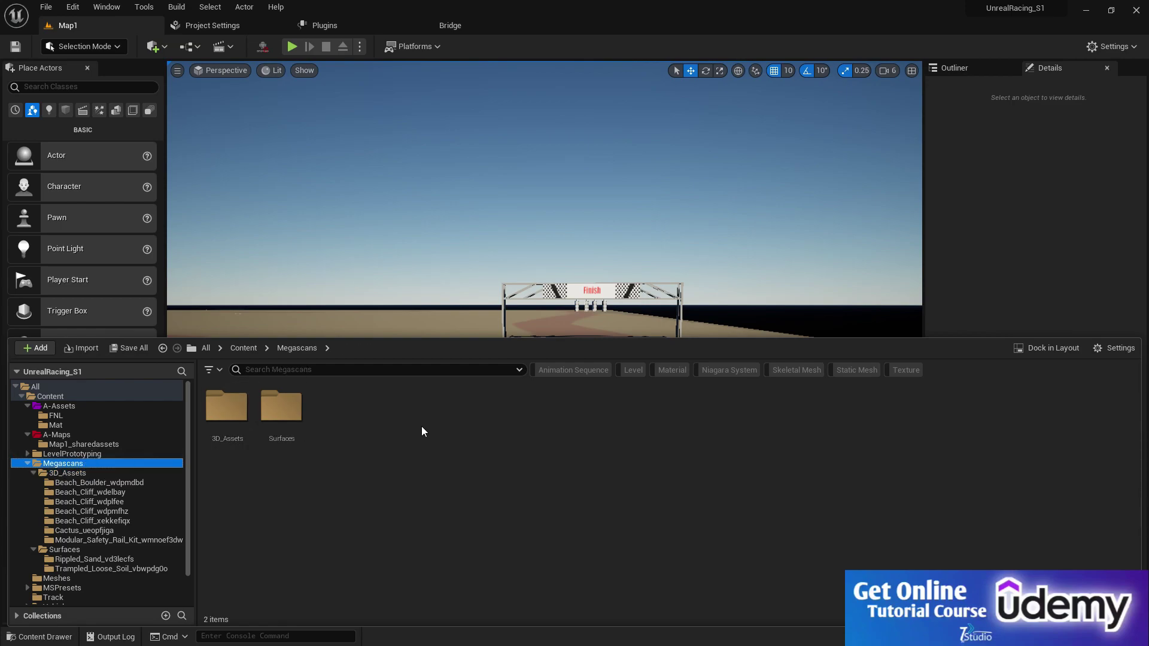
pyautogui.click(860, 370)
pyautogui.moveTo(381, 432); pyautogui.dragTo(447, 375)
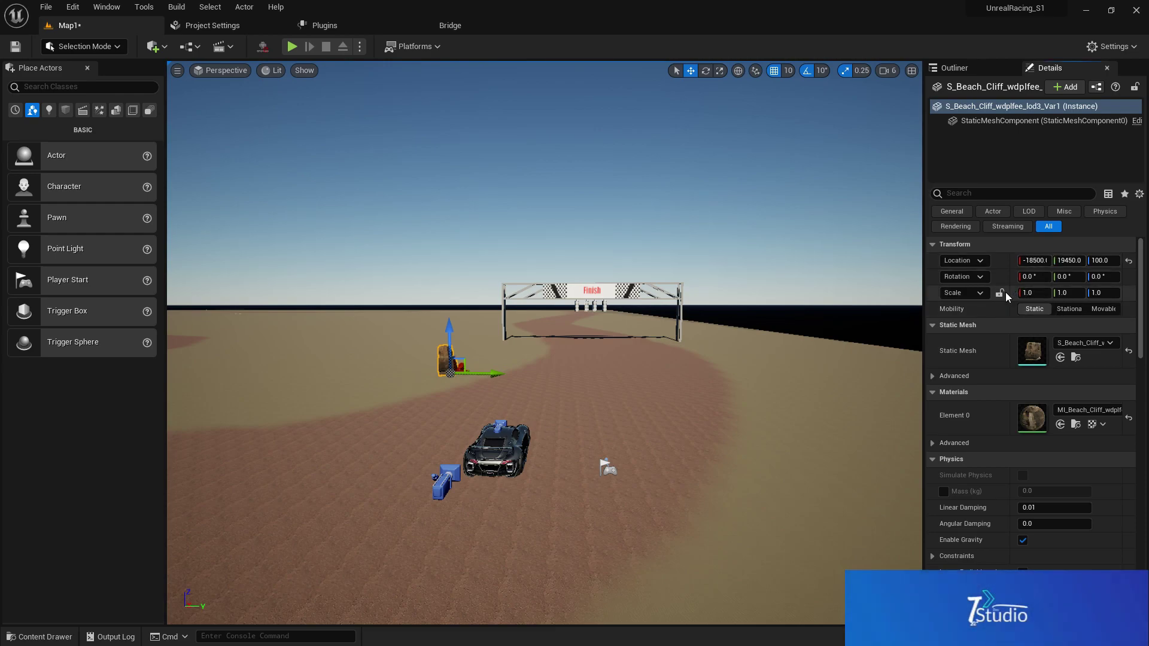
# - Lock the cliff's scale proportions and set its uniform scale to 3
pyautogui.write('33')
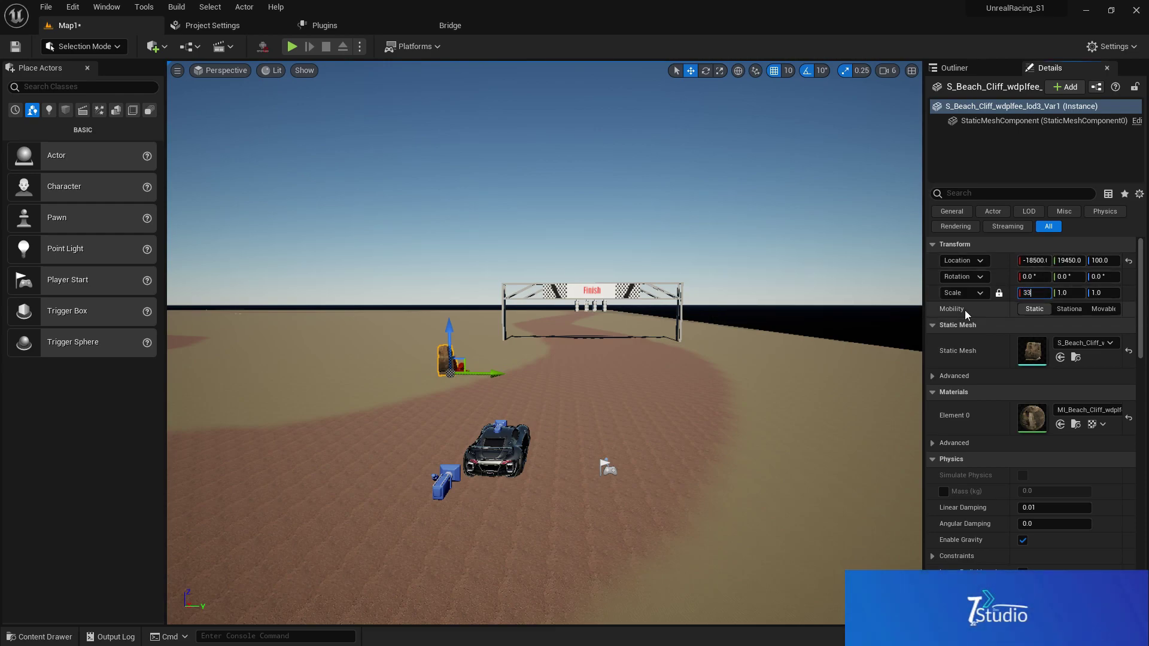
pyautogui.press('Return')
pyautogui.write('3')
pyautogui.press('Return')
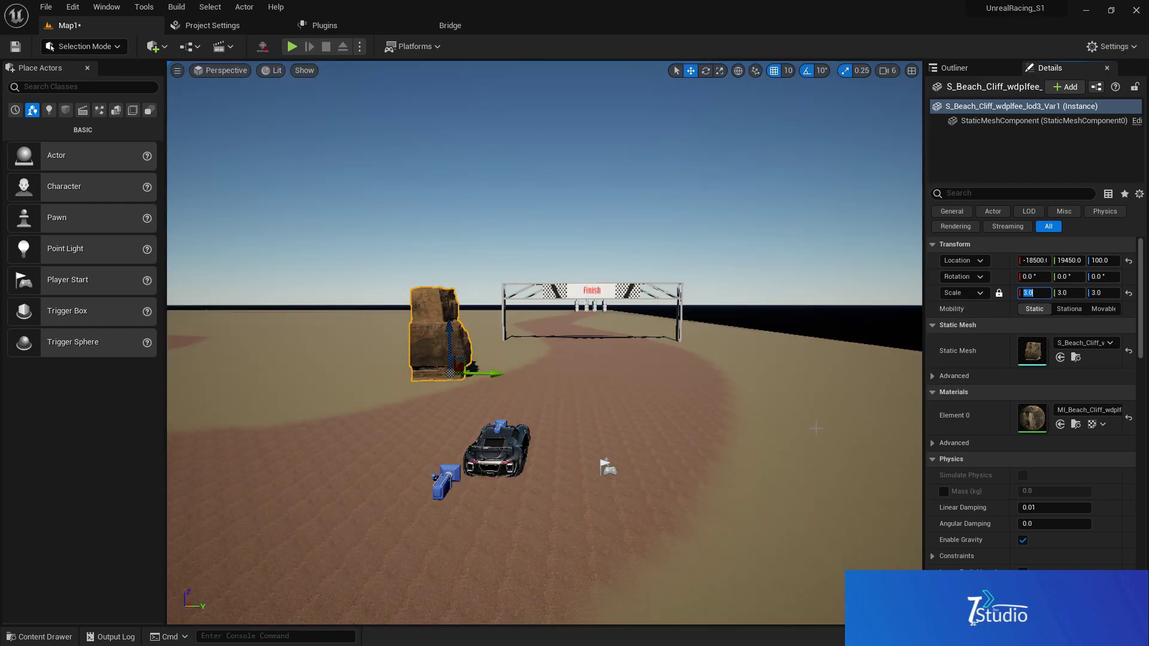
# - Rotate the cliff to about 100° around Z and lower it to Z 60
pyautogui.moveTo(525, 358); pyautogui.dragTo(572, 358)
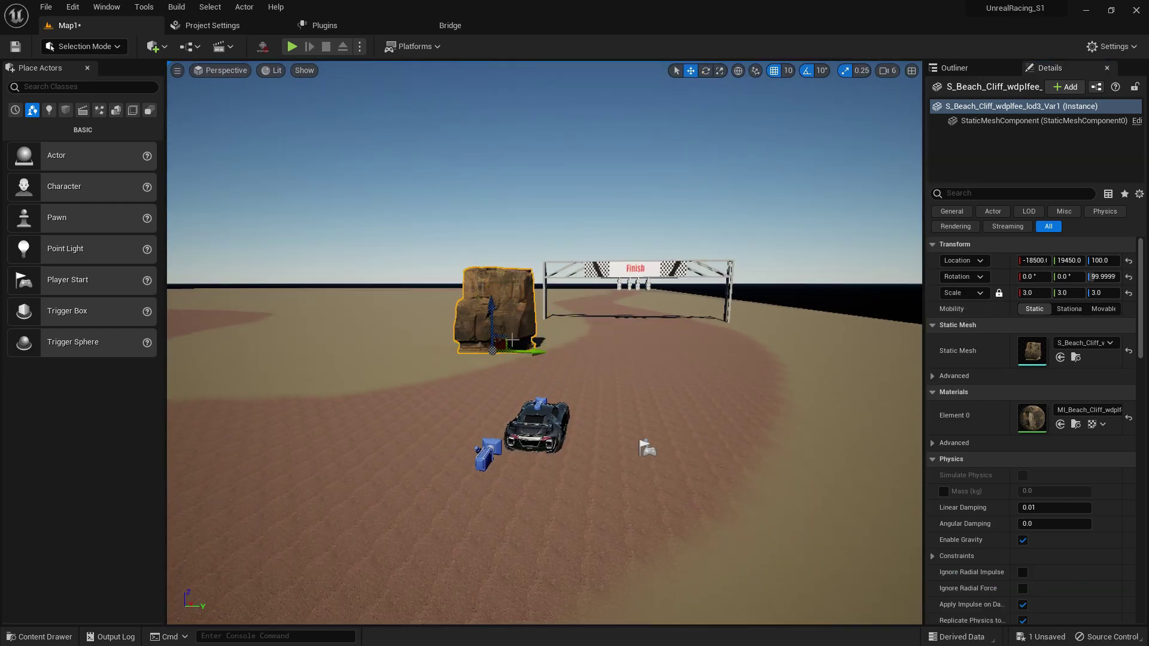
pyautogui.scroll(5, 519, 269)
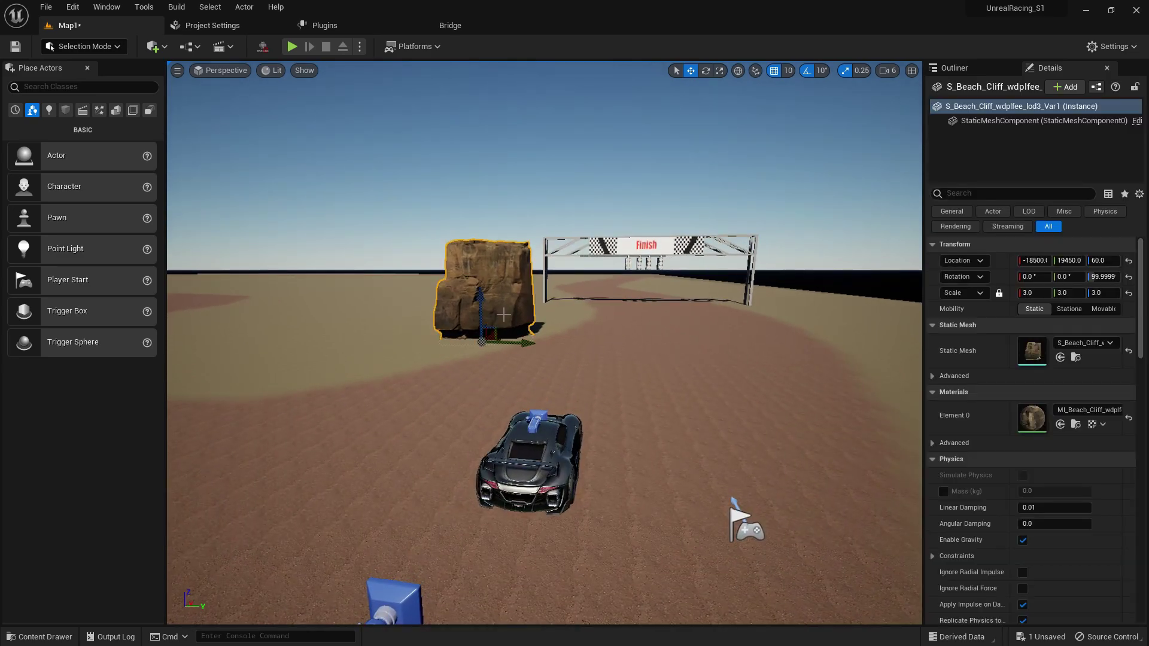
# - Duplicate the cliff beside the original, rotate the copy to about 50° around Z and set its uniform scale to 4
pyautogui.moveTo(517, 344); pyautogui.dragTo(429, 328)
pyautogui.press('e')
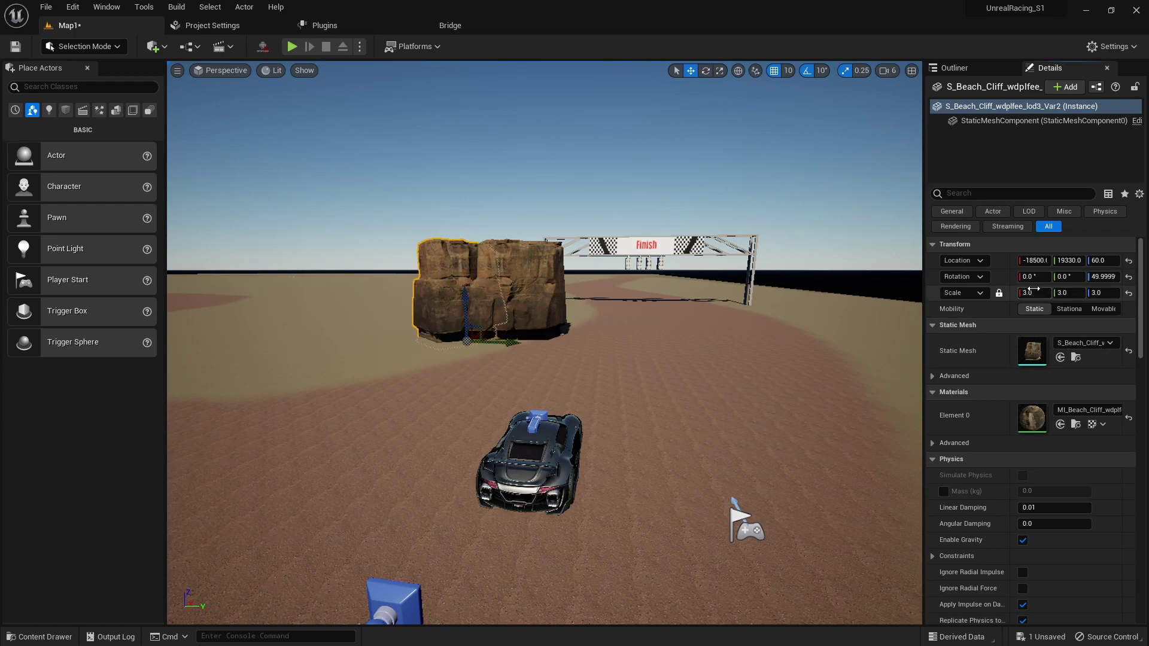
pyautogui.press('Return')
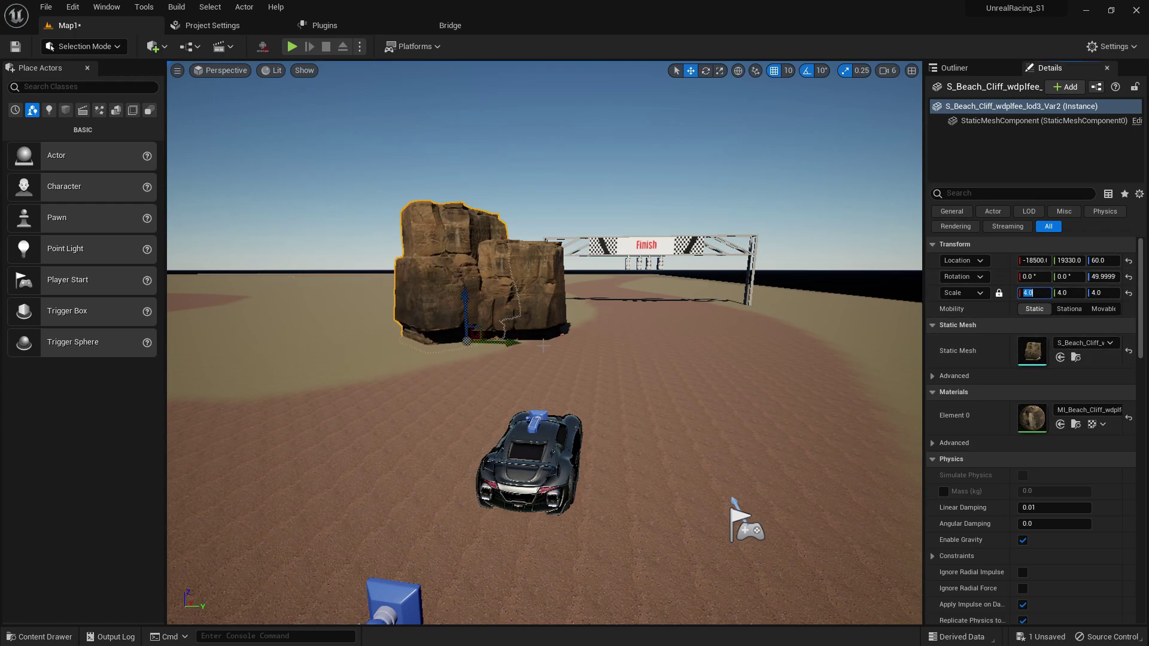
pyautogui.moveTo(484, 334); pyautogui.dragTo(467, 340)
pyautogui.click(605, 148)
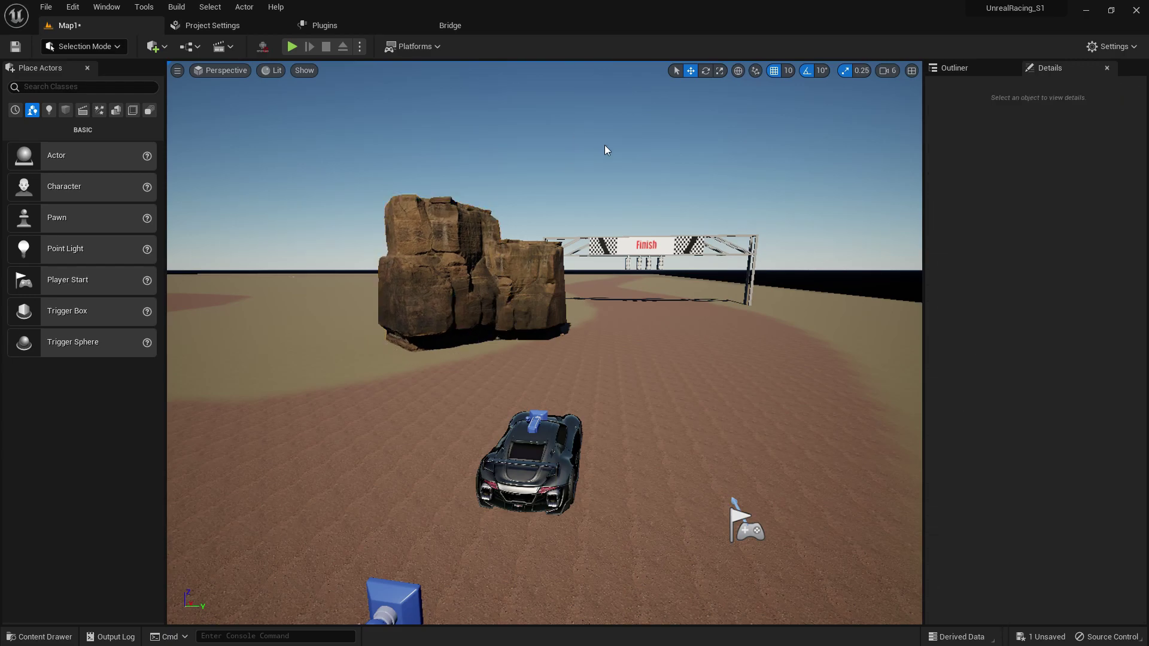
# - Select both cliffs and shift them together sideways along the track's edge
pyautogui.press('w')
pyautogui.moveTo(606, 149)
pyautogui.mouseDown(button='right')
pyautogui.moveTo(605, 114)
pyautogui.moveTo(603, 143)
pyautogui.mouseUp(button='right')
pyautogui.press('s')
pyautogui.click(486, 319)
pyautogui.keyDown('ctrl'); pyautogui.click(436, 329); pyautogui.keyUp('ctrl')
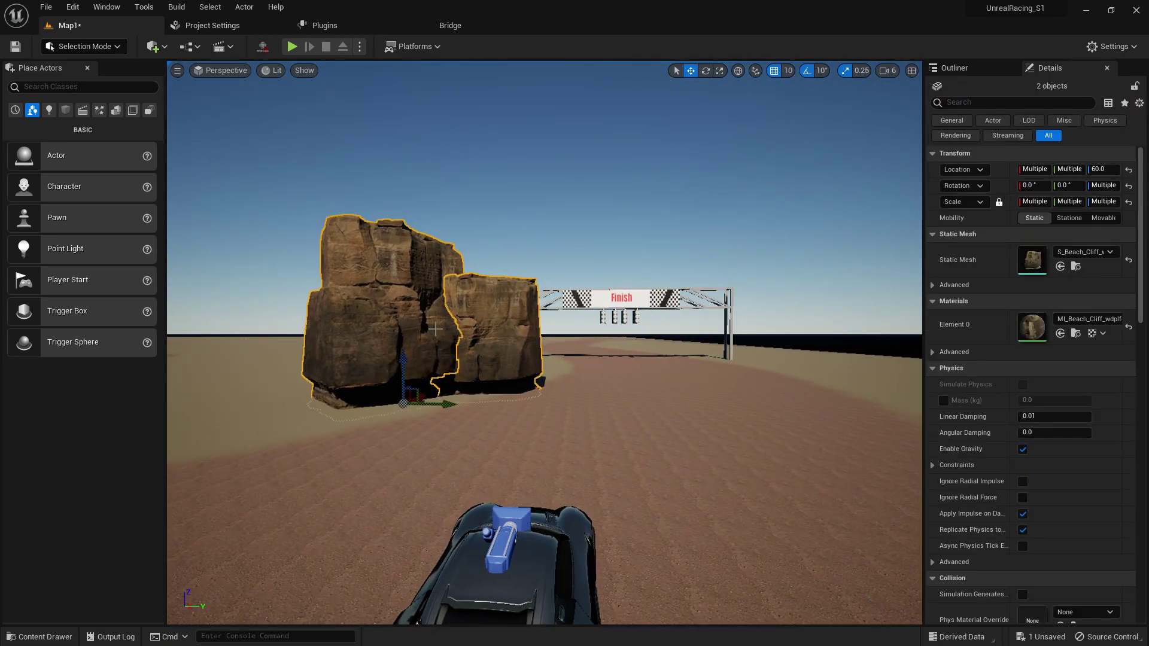
pyautogui.moveTo(446, 408); pyautogui.dragTo(407, 406)
pyautogui.press('Escape')
pyautogui.press('w')
pyautogui.moveTo(437, 325); pyautogui.dragTo(466, 333, button='right')
pyautogui.press('s')
pyautogui.click(437, 325)
pyautogui.press('s')
pyautogui.press('w')
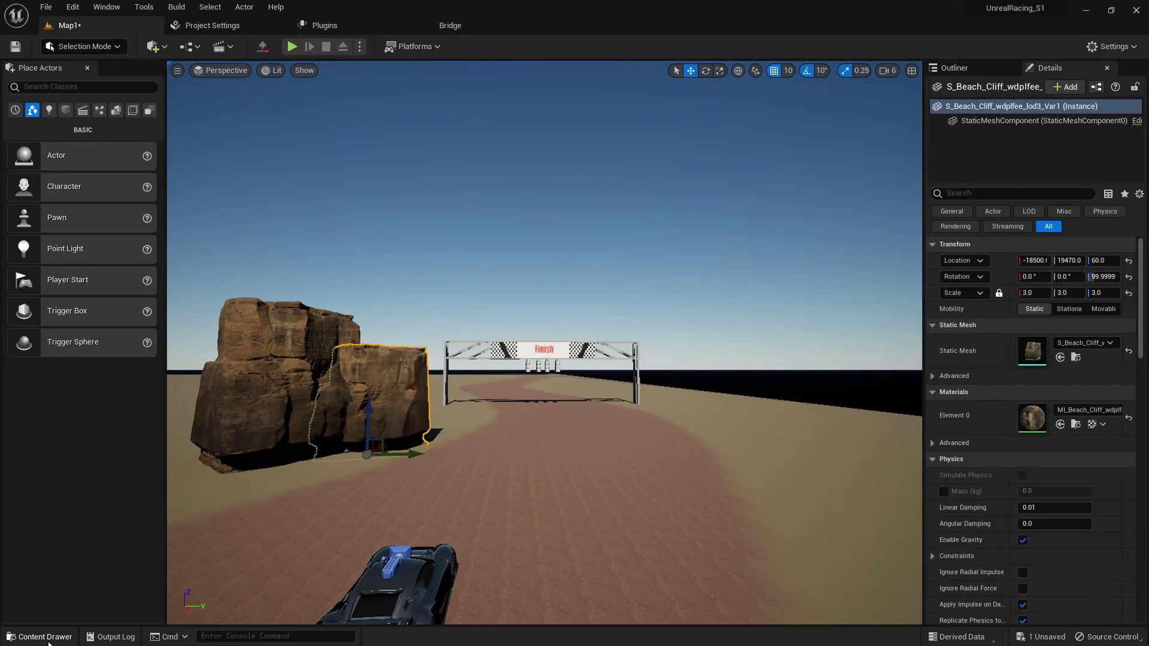
# - Place another cliff mesh on the opposite side of the track from the two cliffs
pyautogui.click(51, 636)
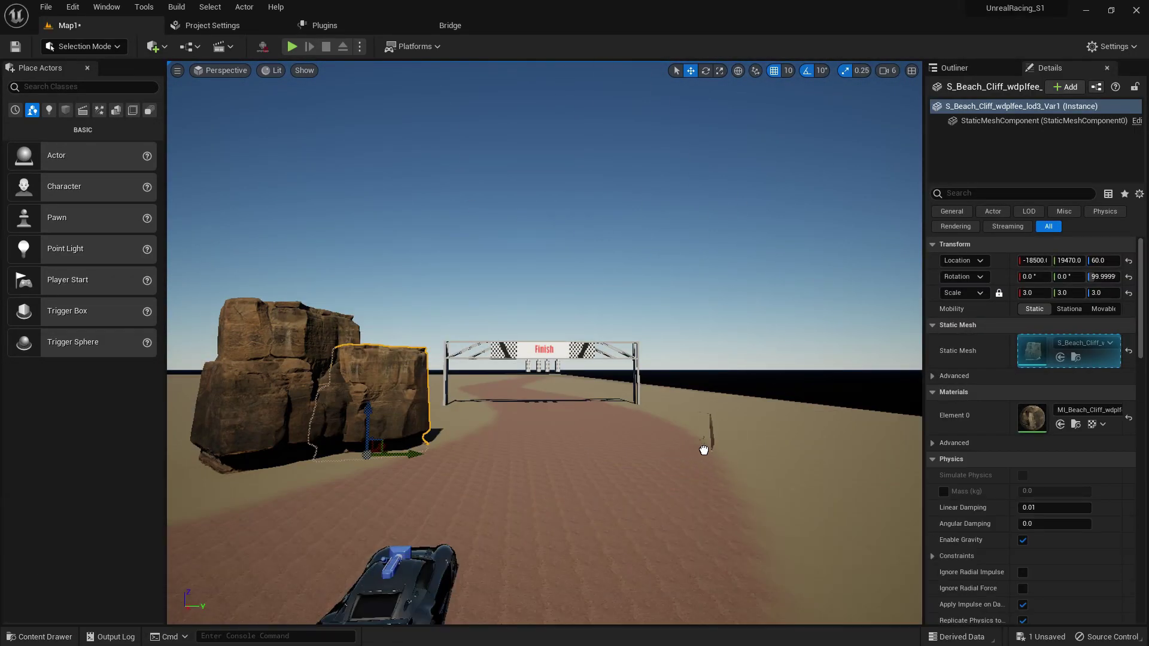